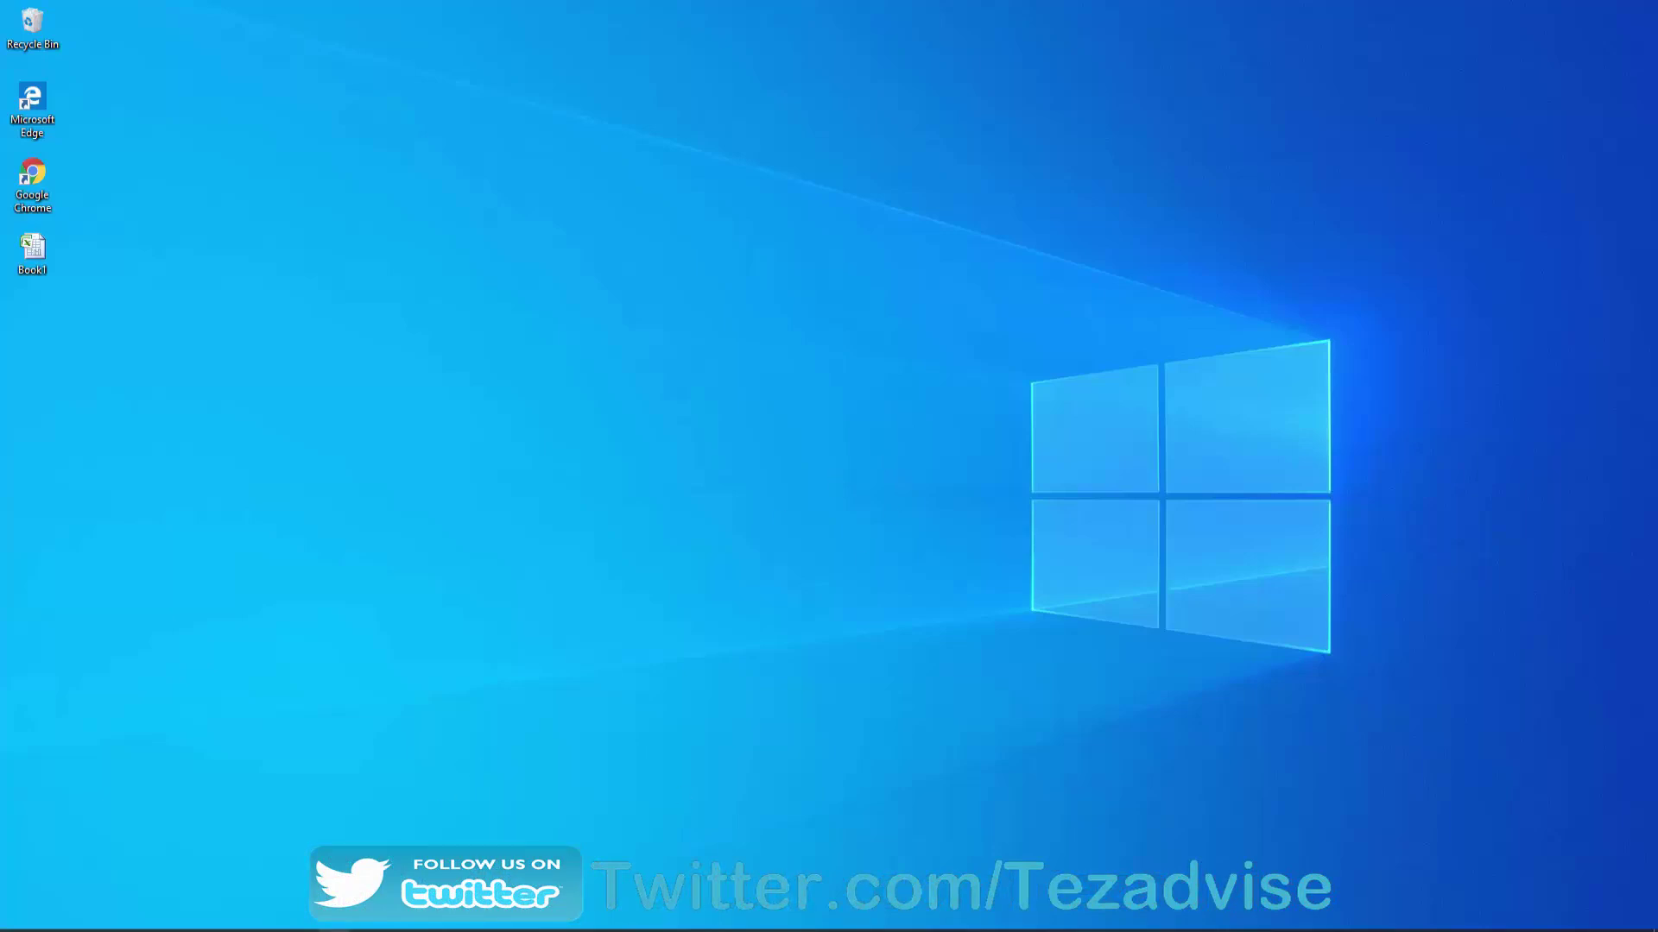
- Switch to the open Book1 workbook in Excel and examine the numbers in A11:A17
left_click(335, 930)
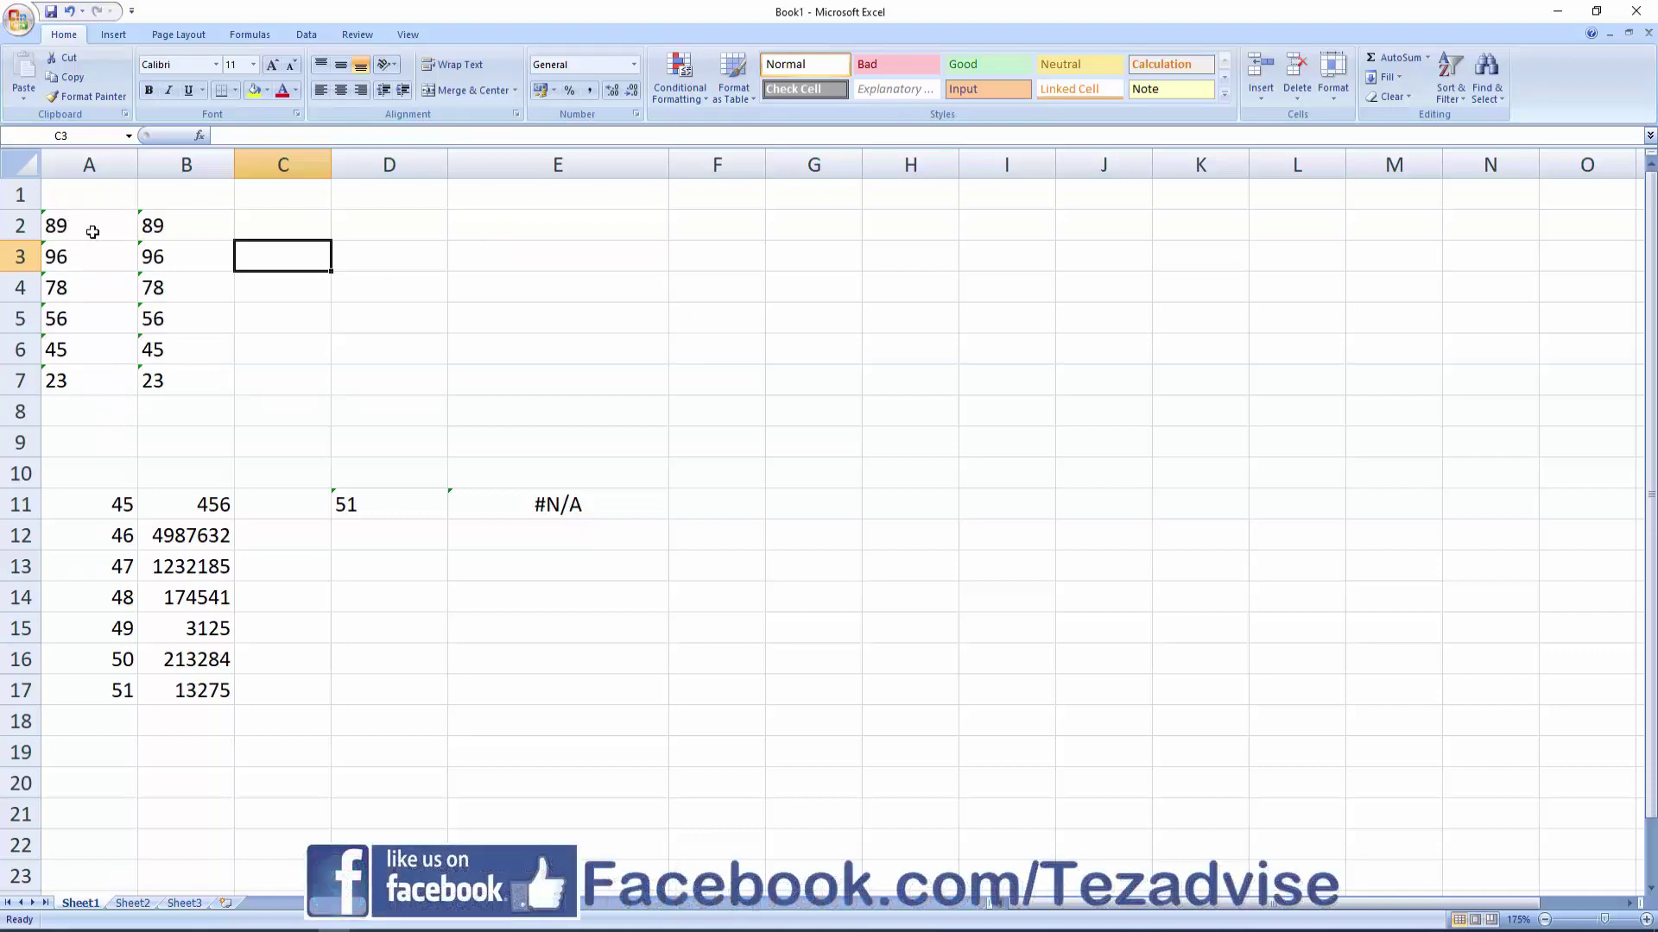
left_click_drag(121, 507, 119, 689)
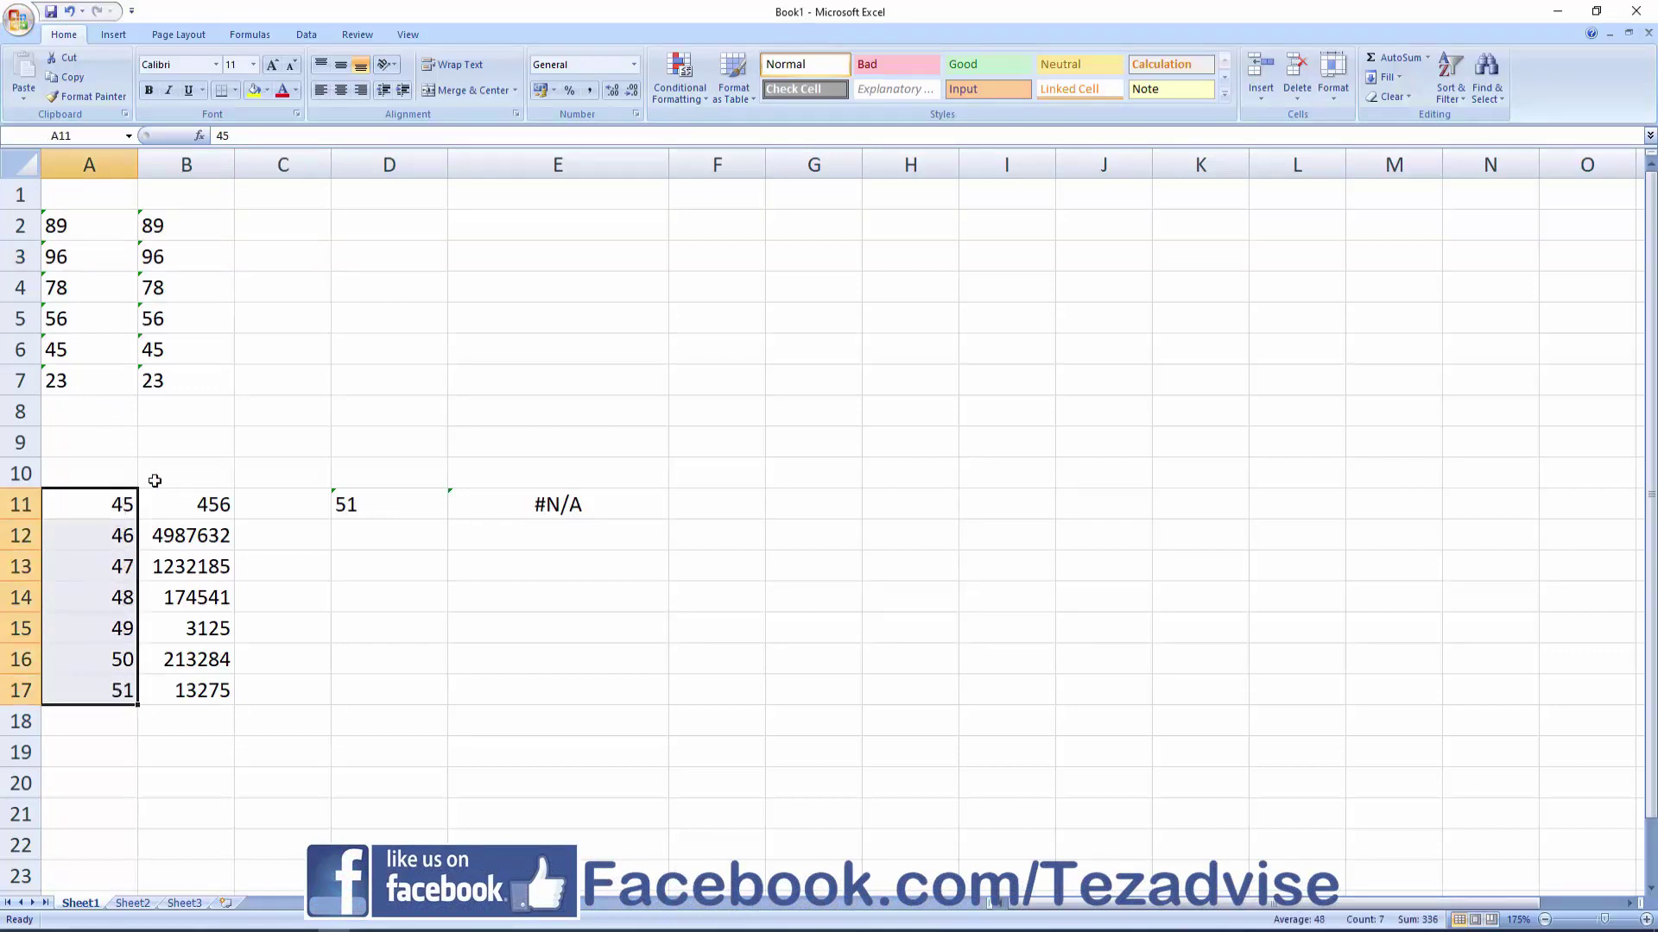
left_click(394, 319)
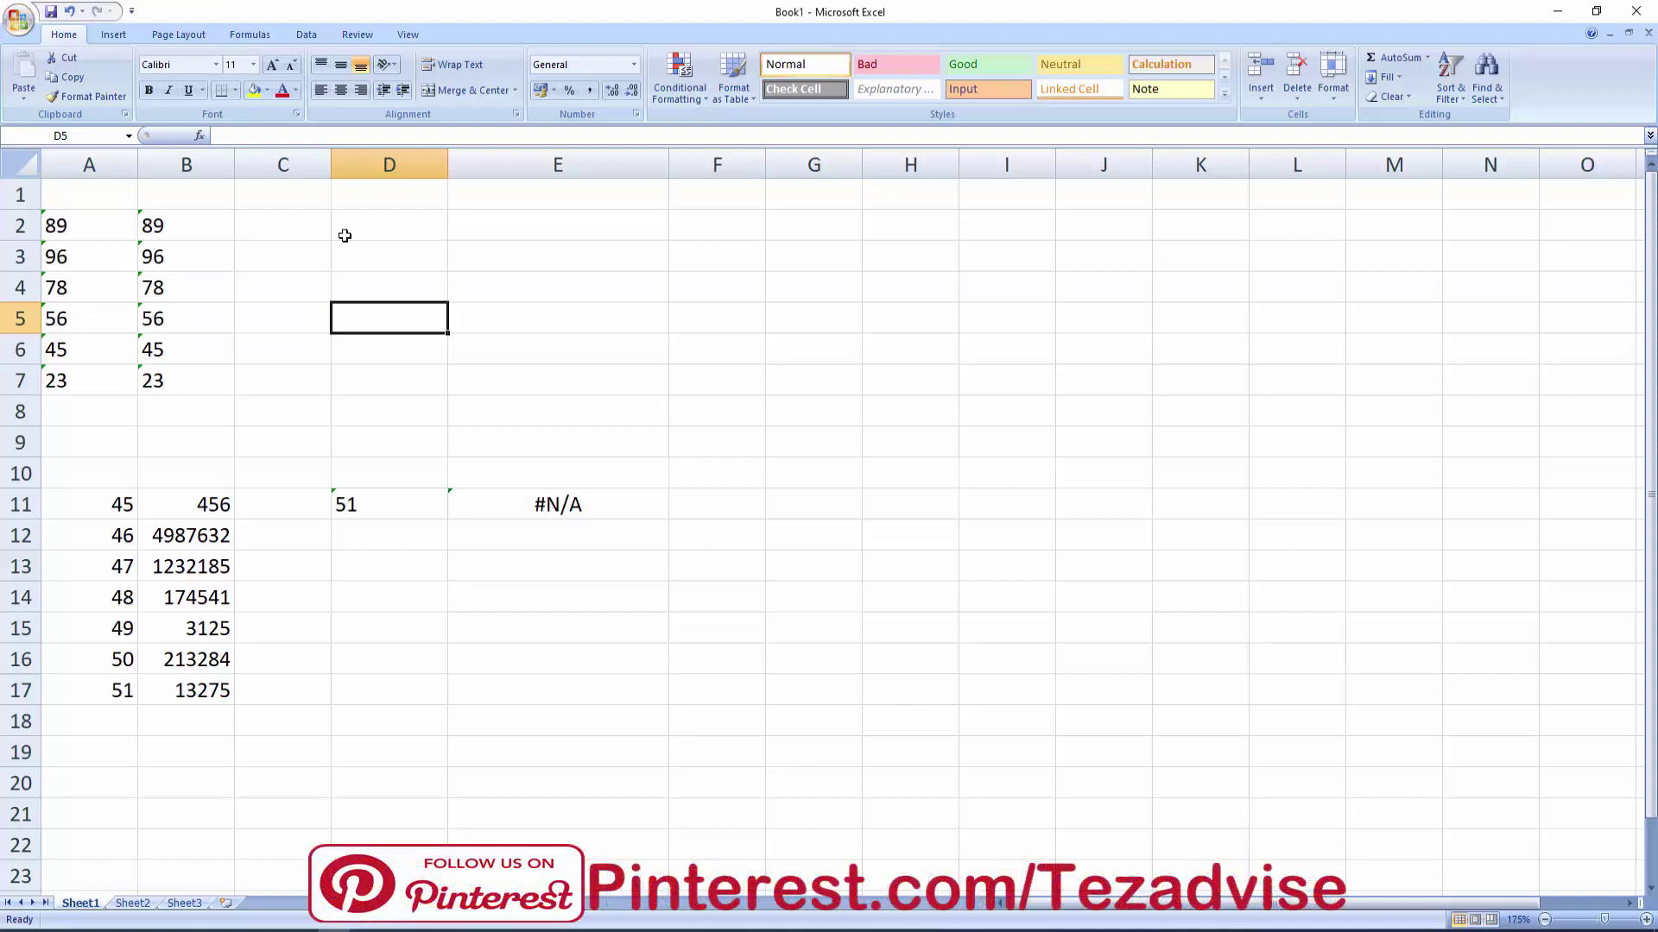
- Enter the formula =ISNUMBER(B2) in cell C2 to test whether the value in B2 is numeric
left_click(308, 220)
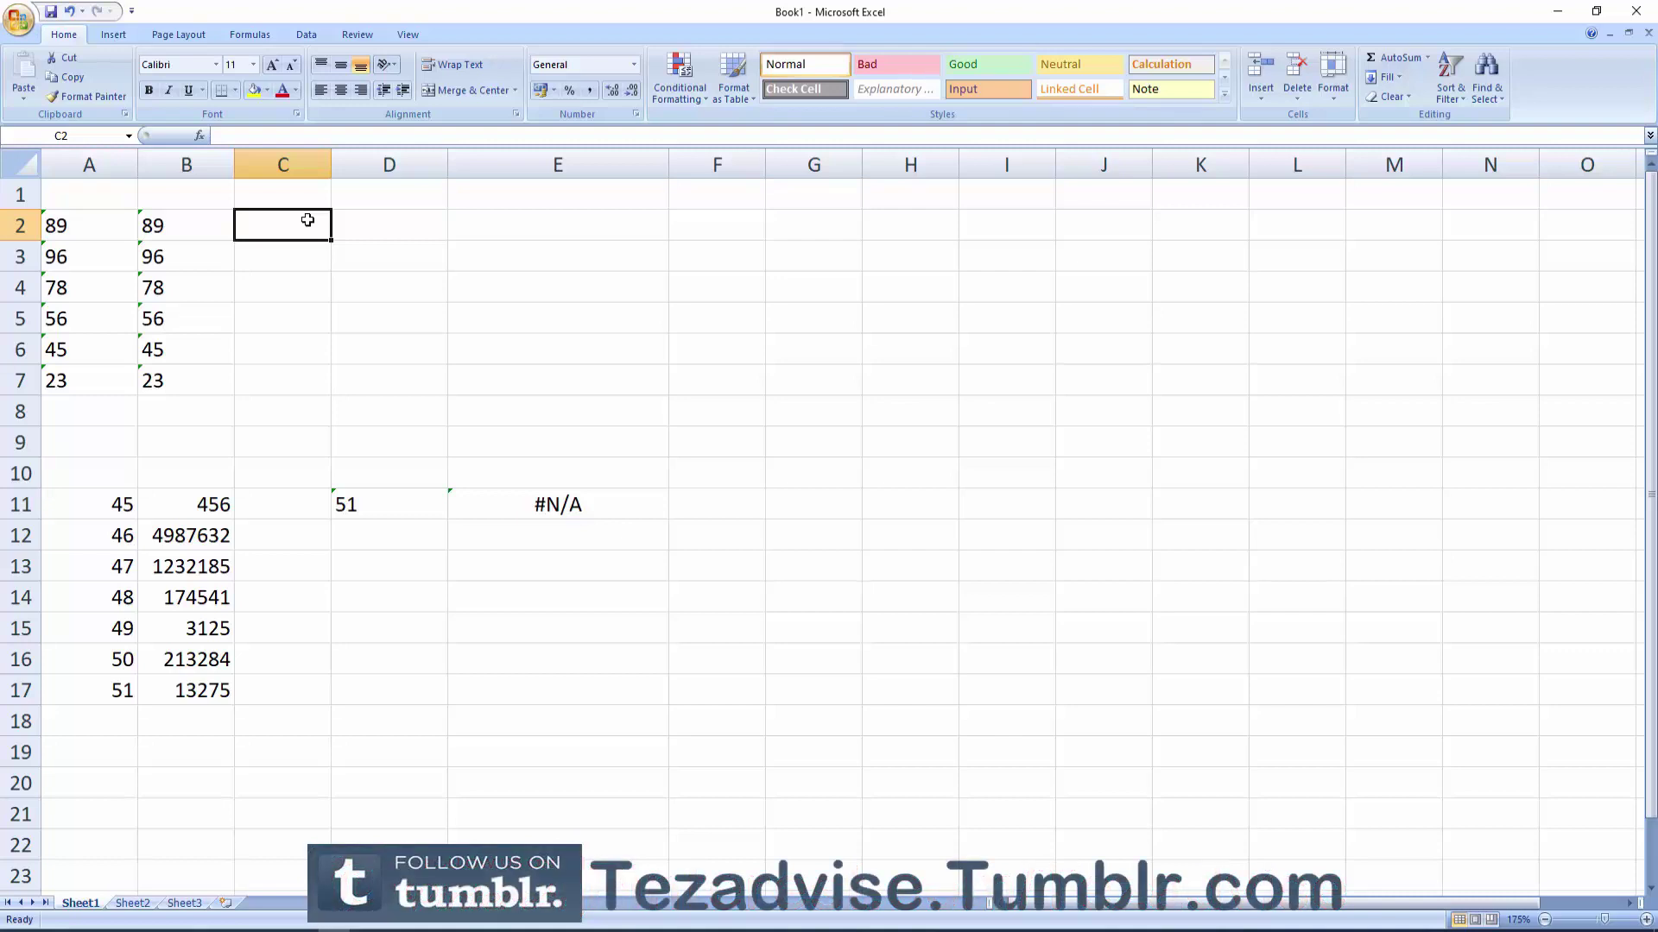
type("=is")
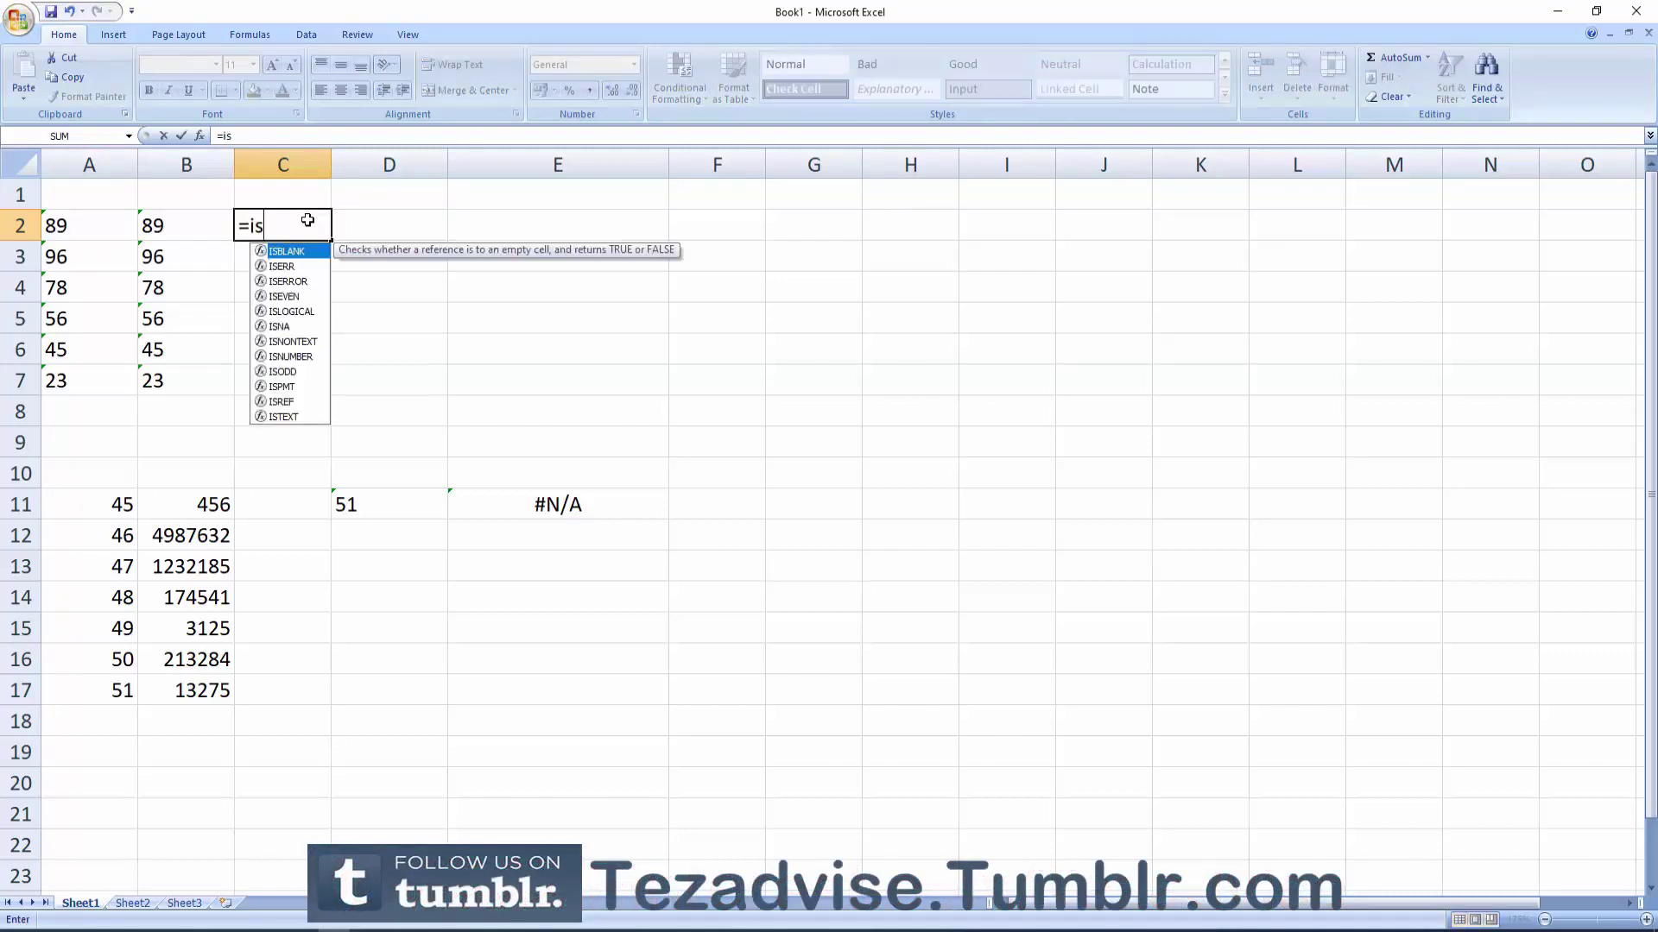
type("num")
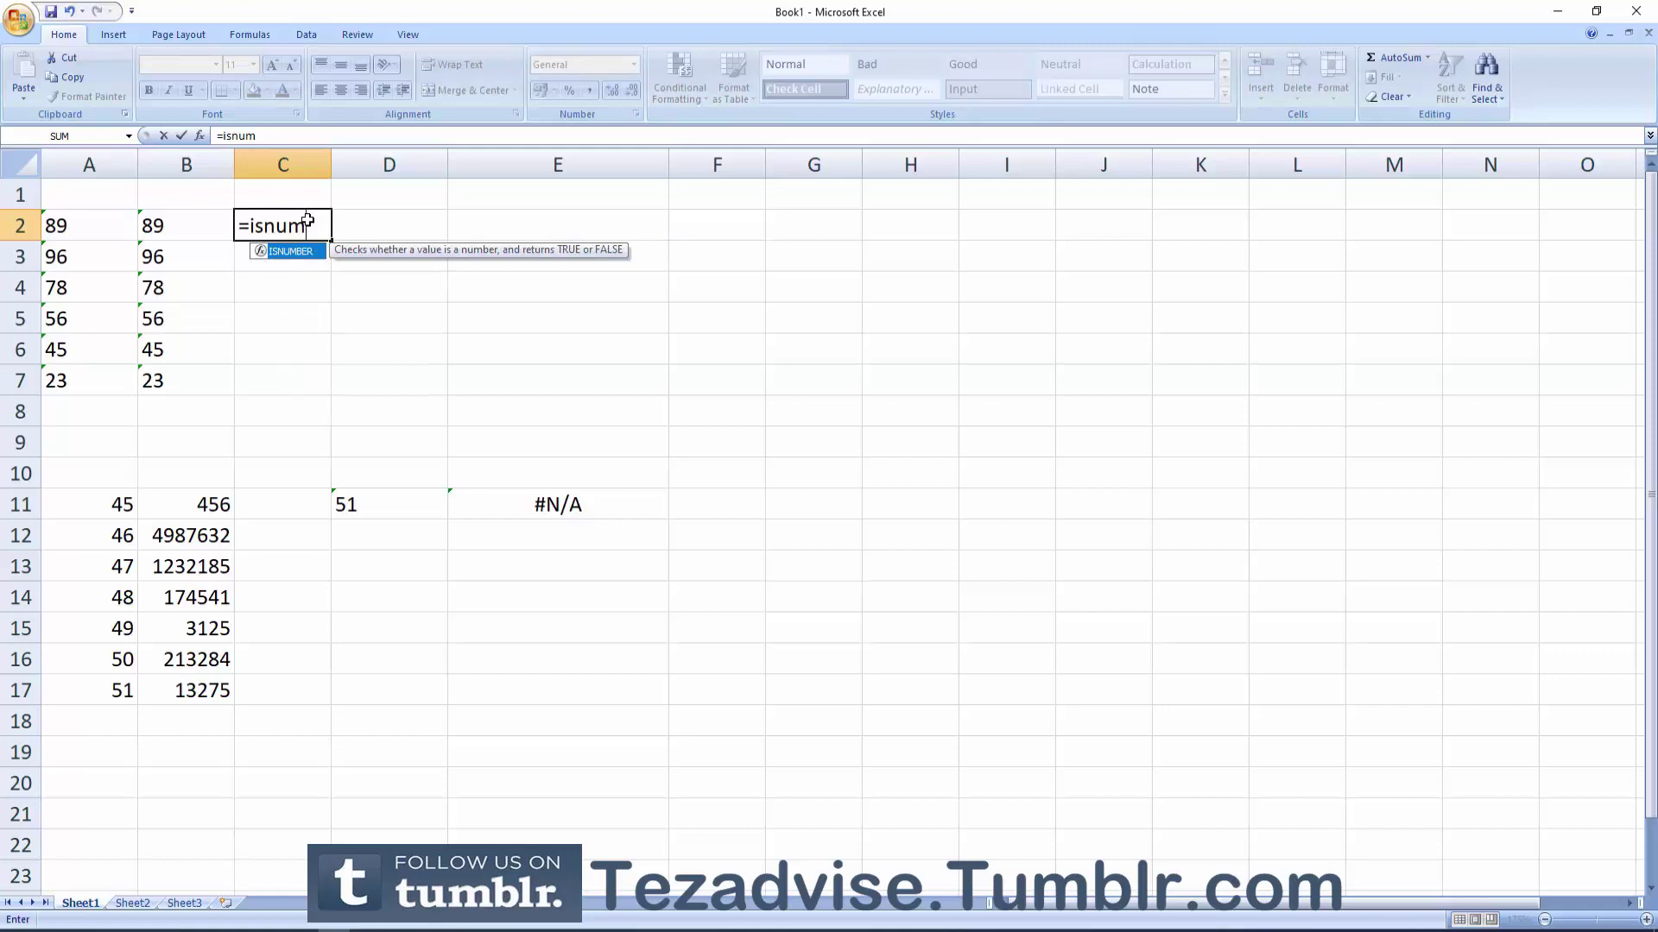
key("Tab")
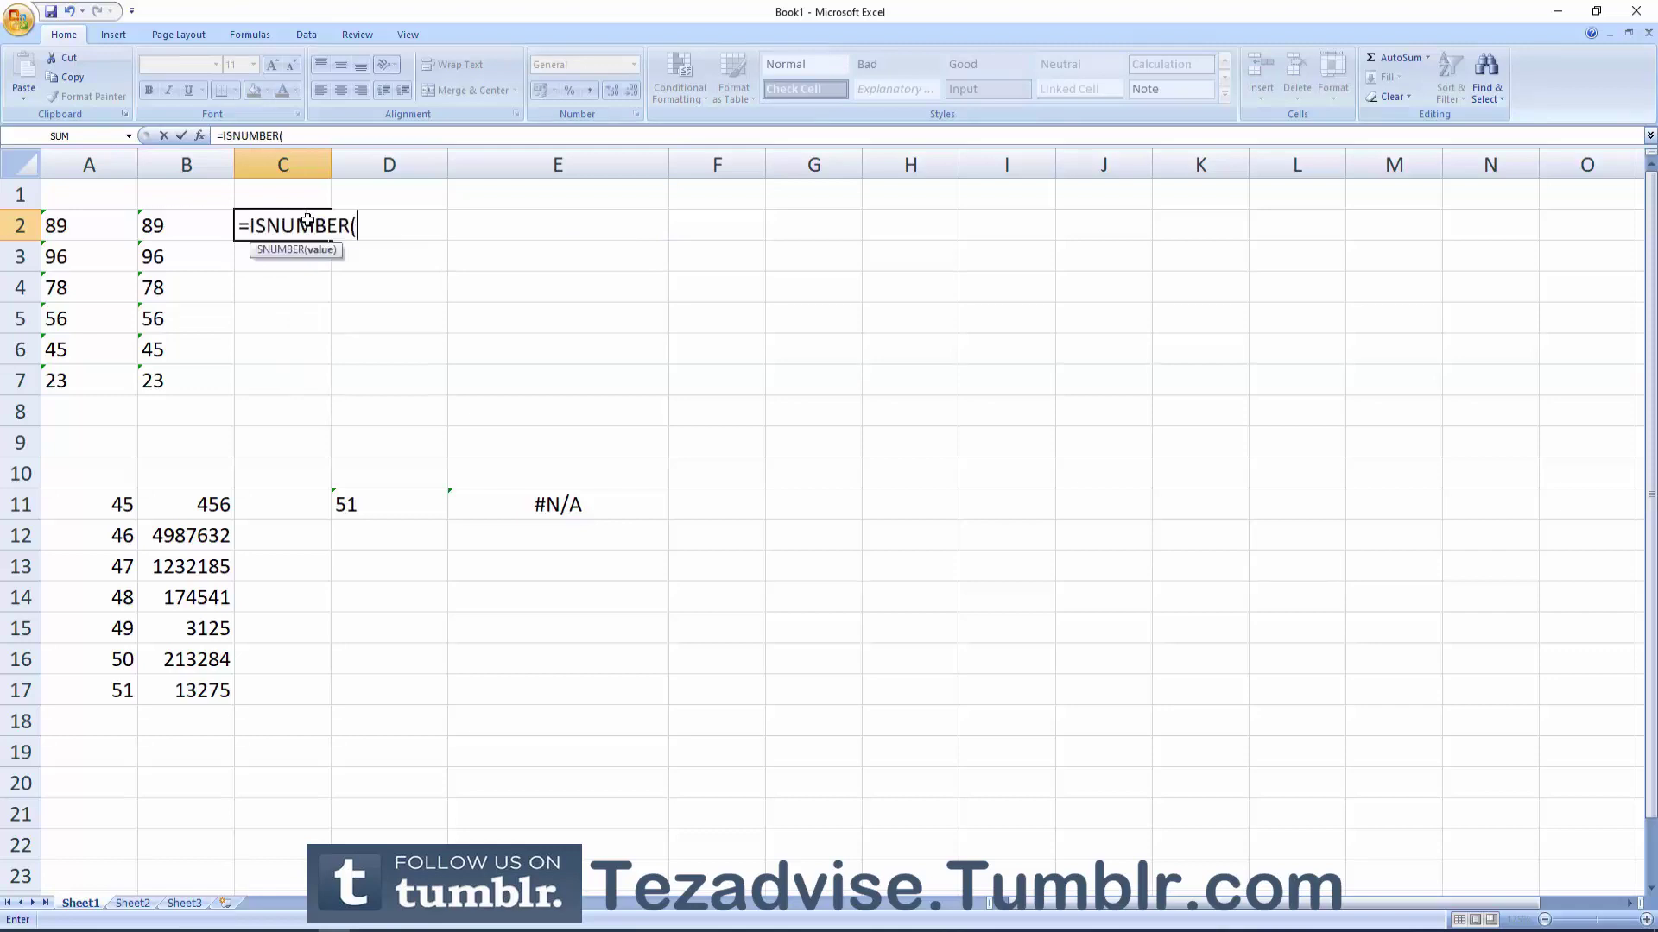
key("Left")
type(")")
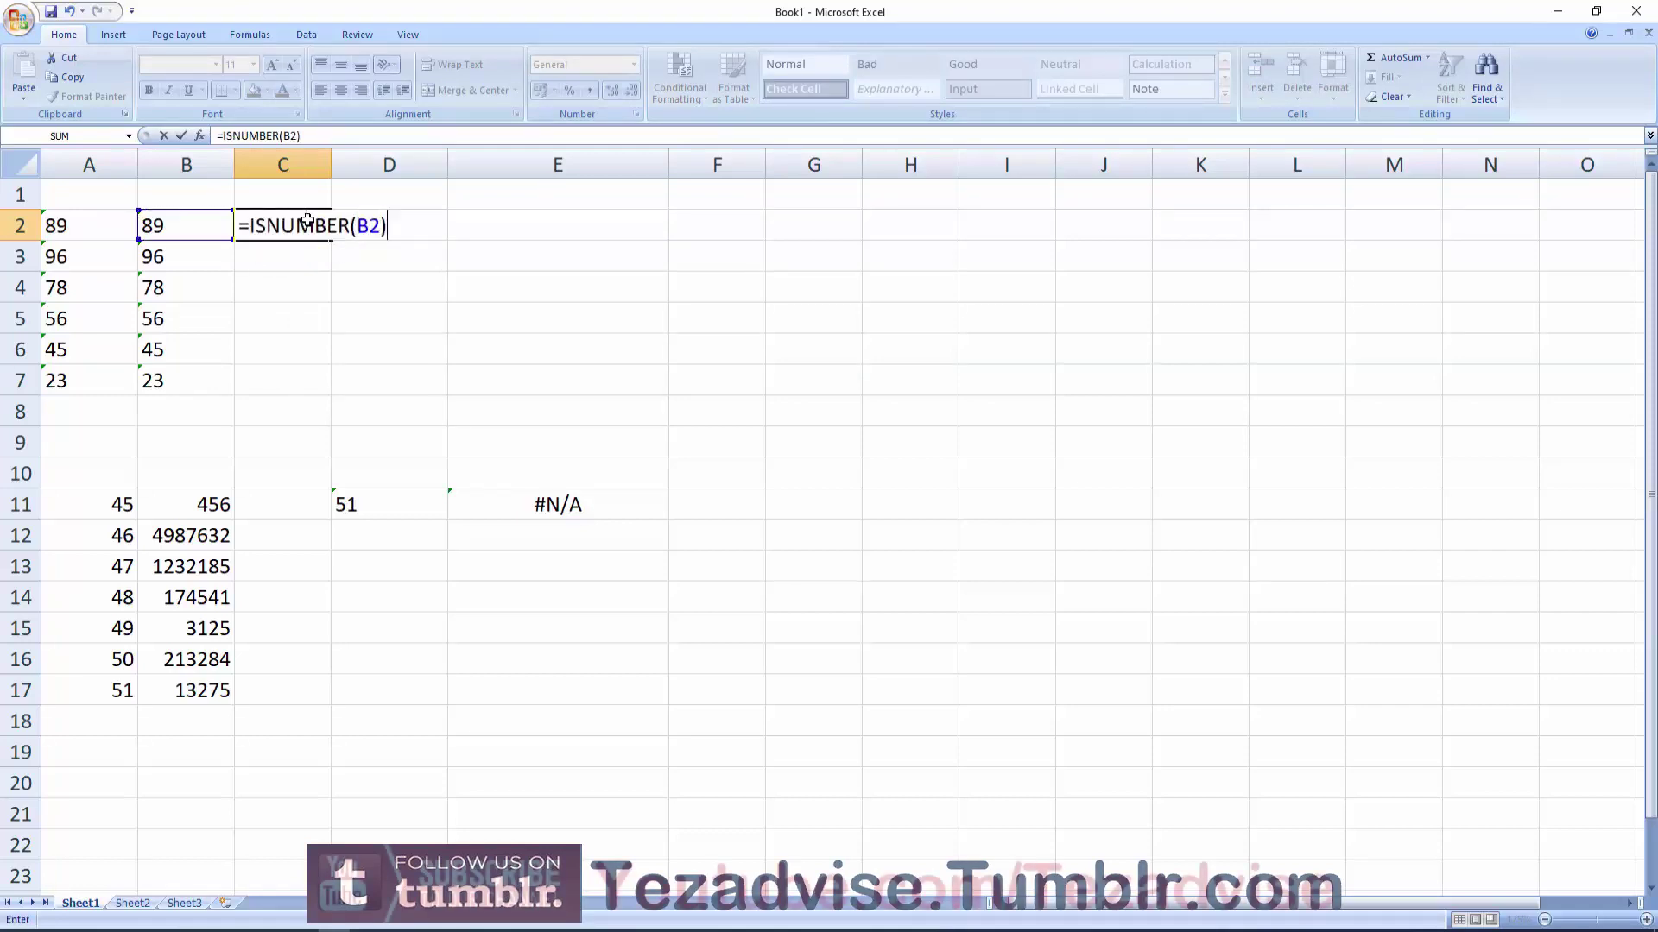
key("Return")
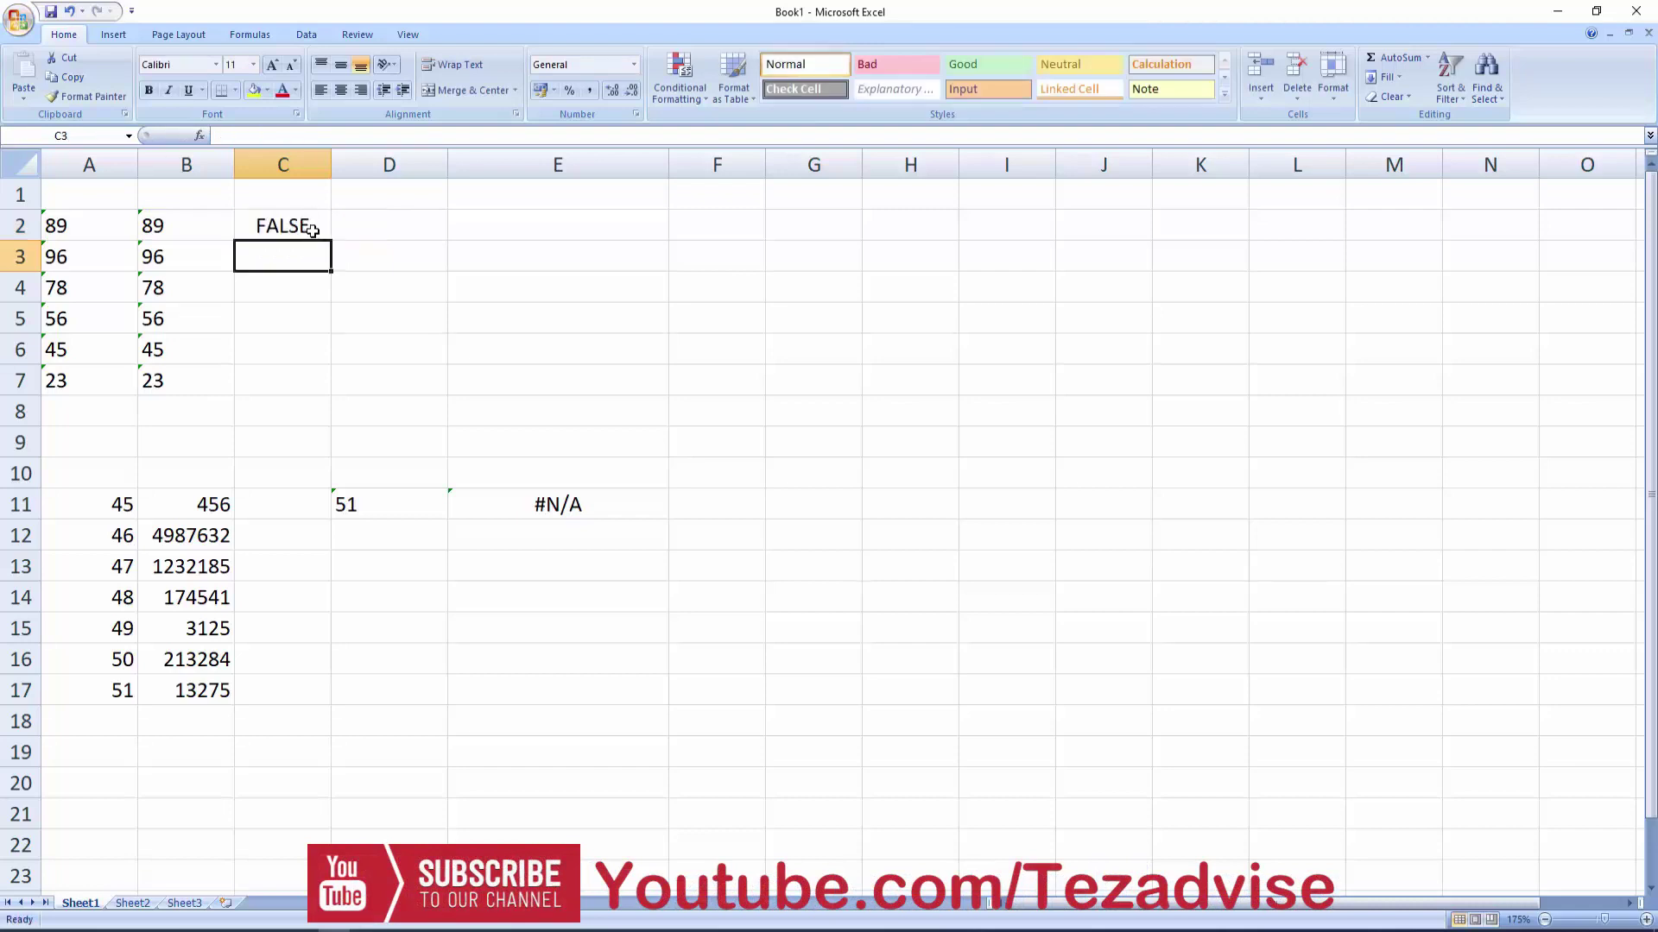
- Copy the ISNUMBER formula from C2 down through C7
left_click(318, 228)
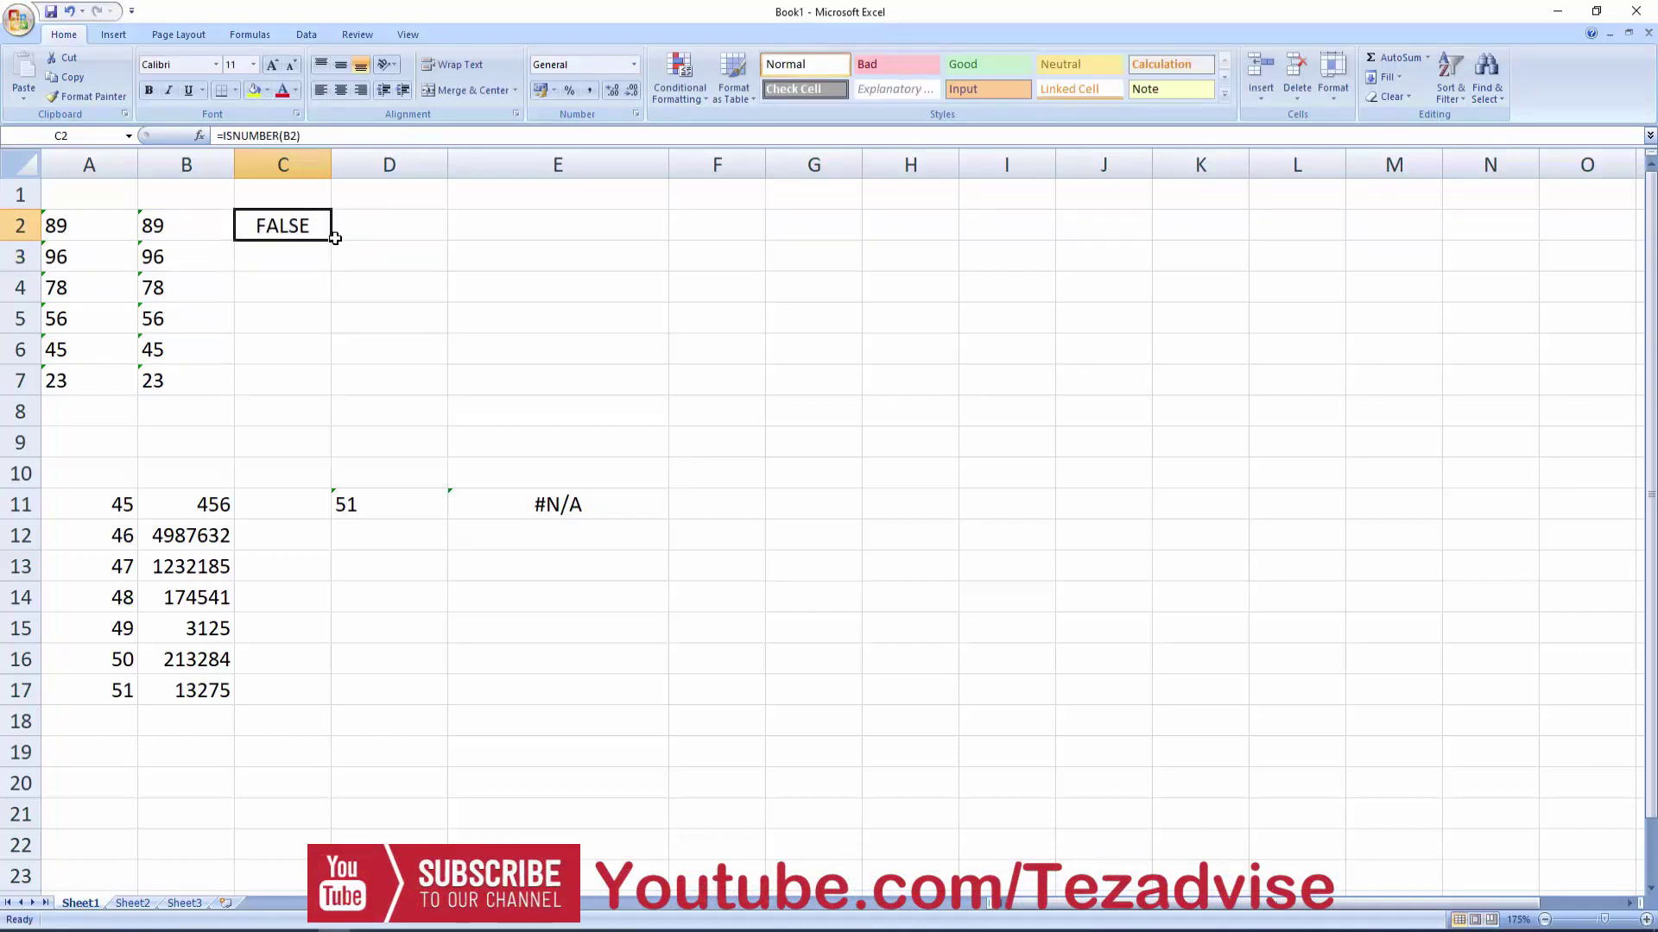
left_click_drag(330, 240, 308, 392)
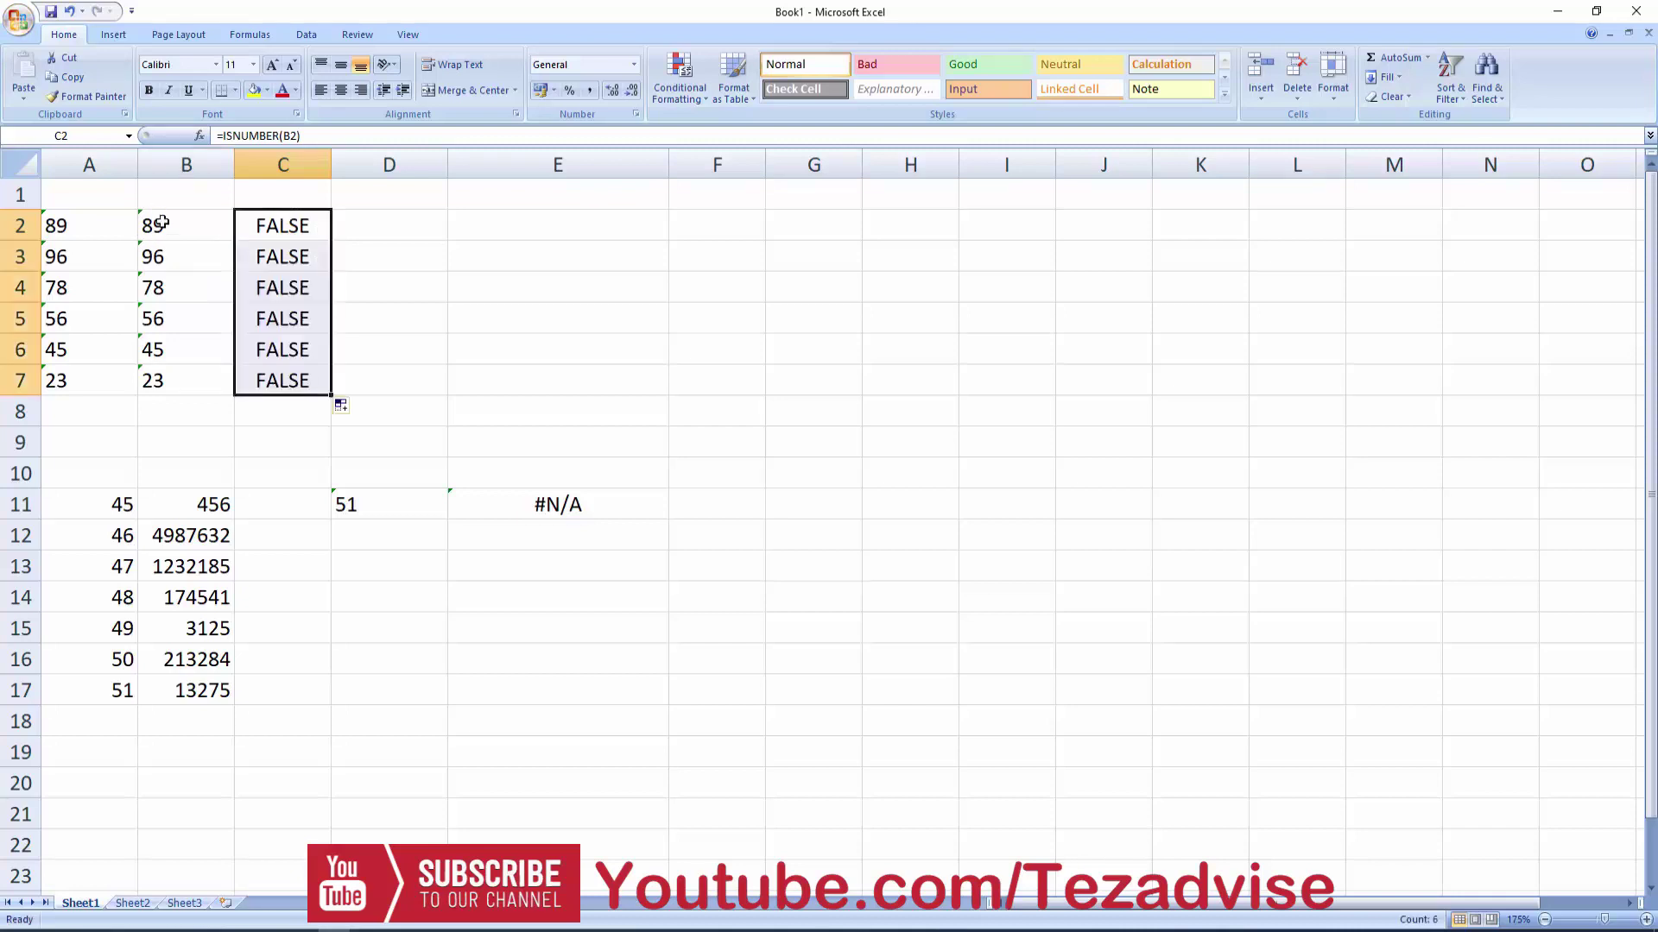
left_click(304, 221)
left_click_drag(304, 221, 296, 377)
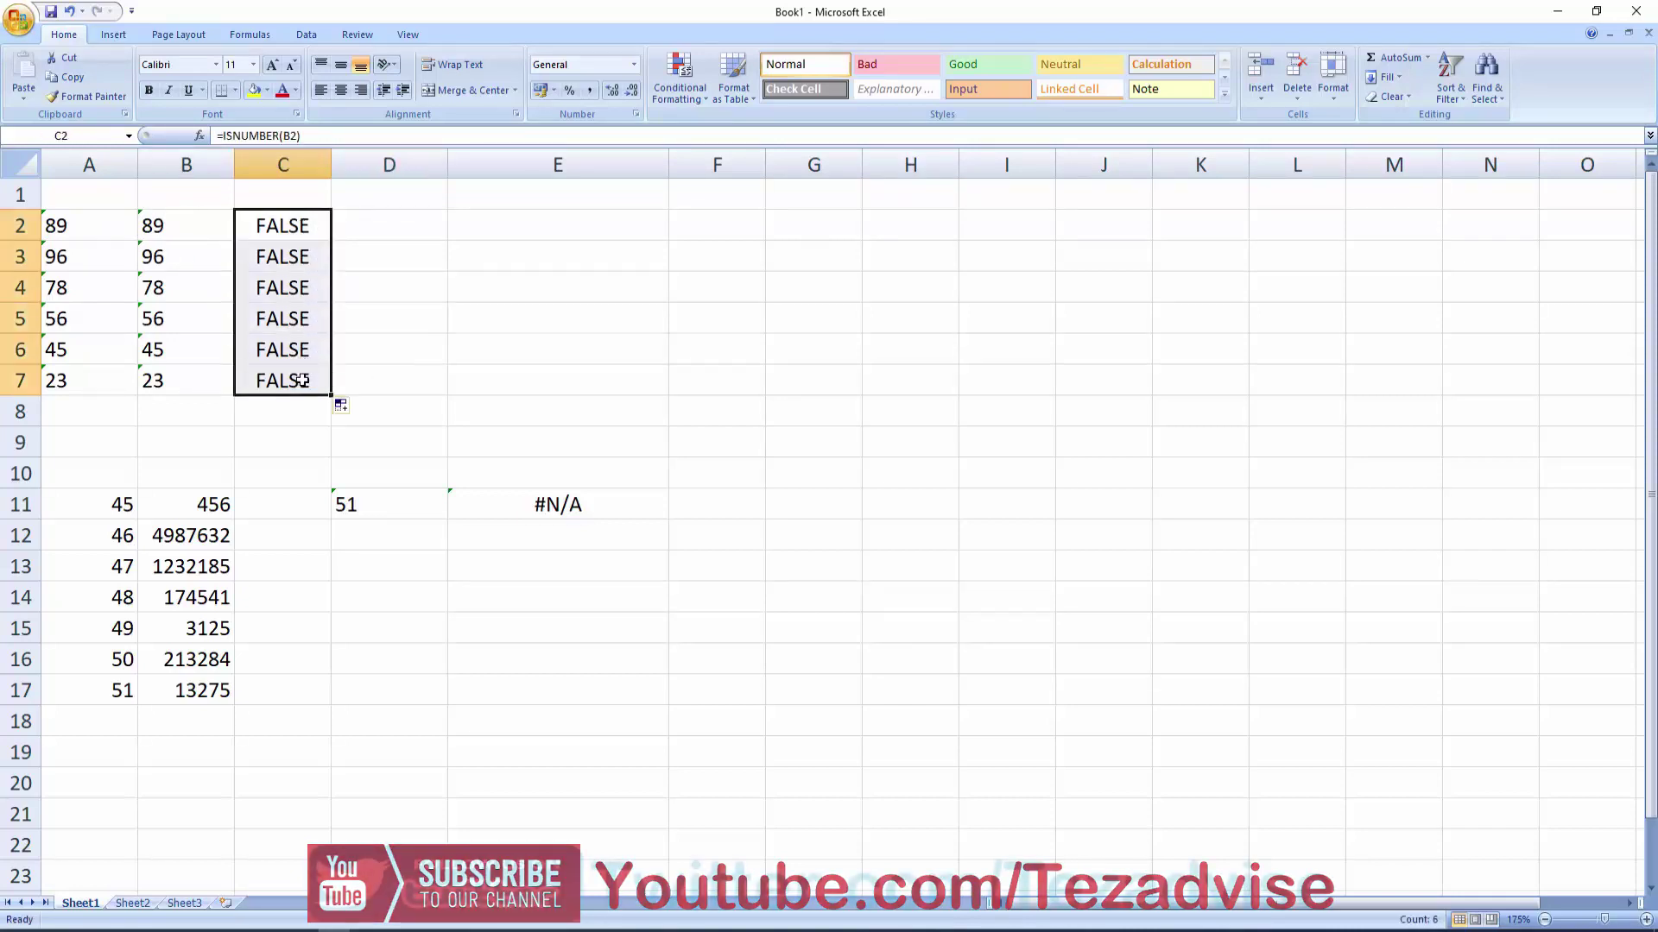
left_click(488, 313)
- Enter =ISNUMBER(B11) in C11 and copy the formula down through C17
left_click(275, 506)
type("=")
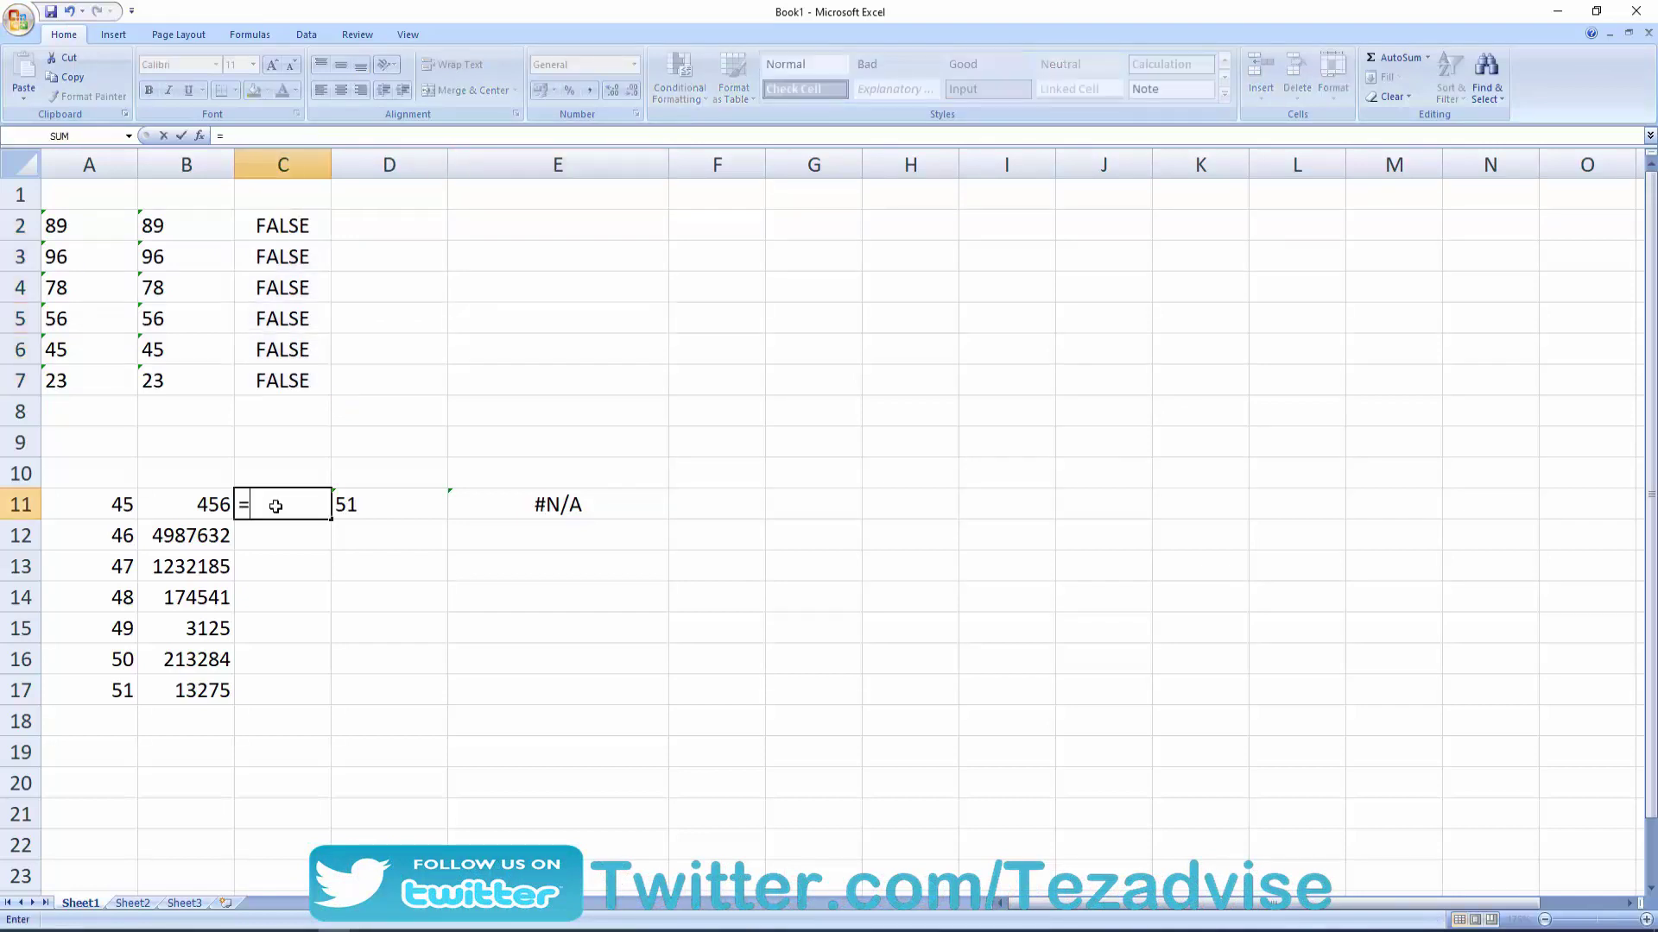
type("isnu")
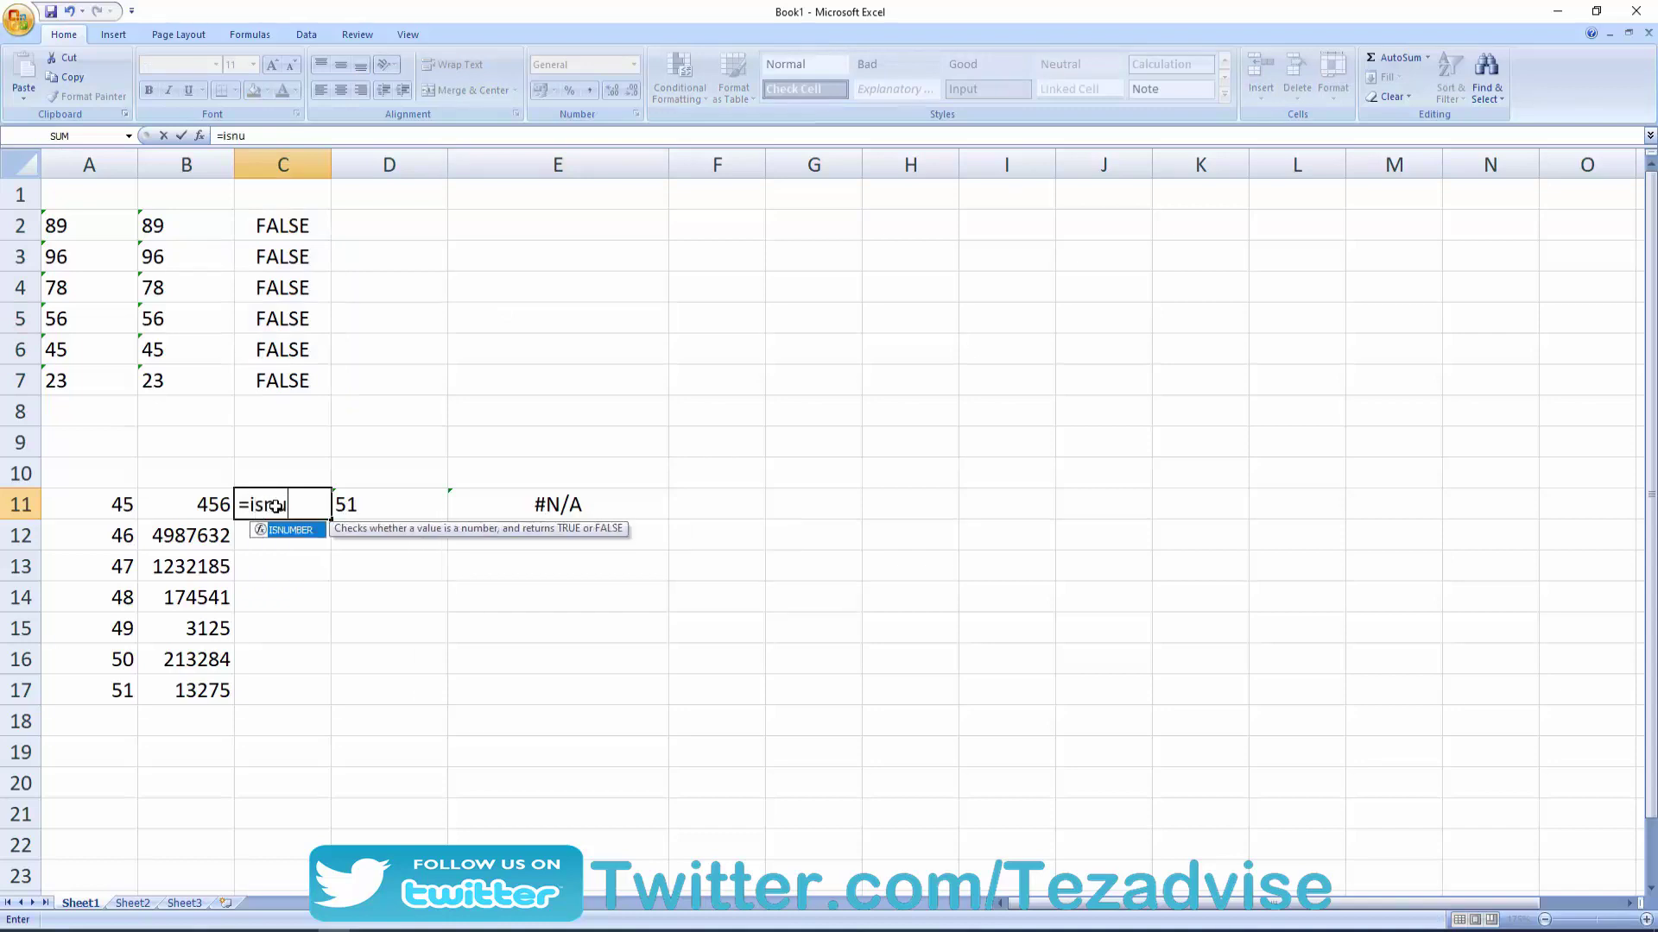
key("Tab")
key("Left")
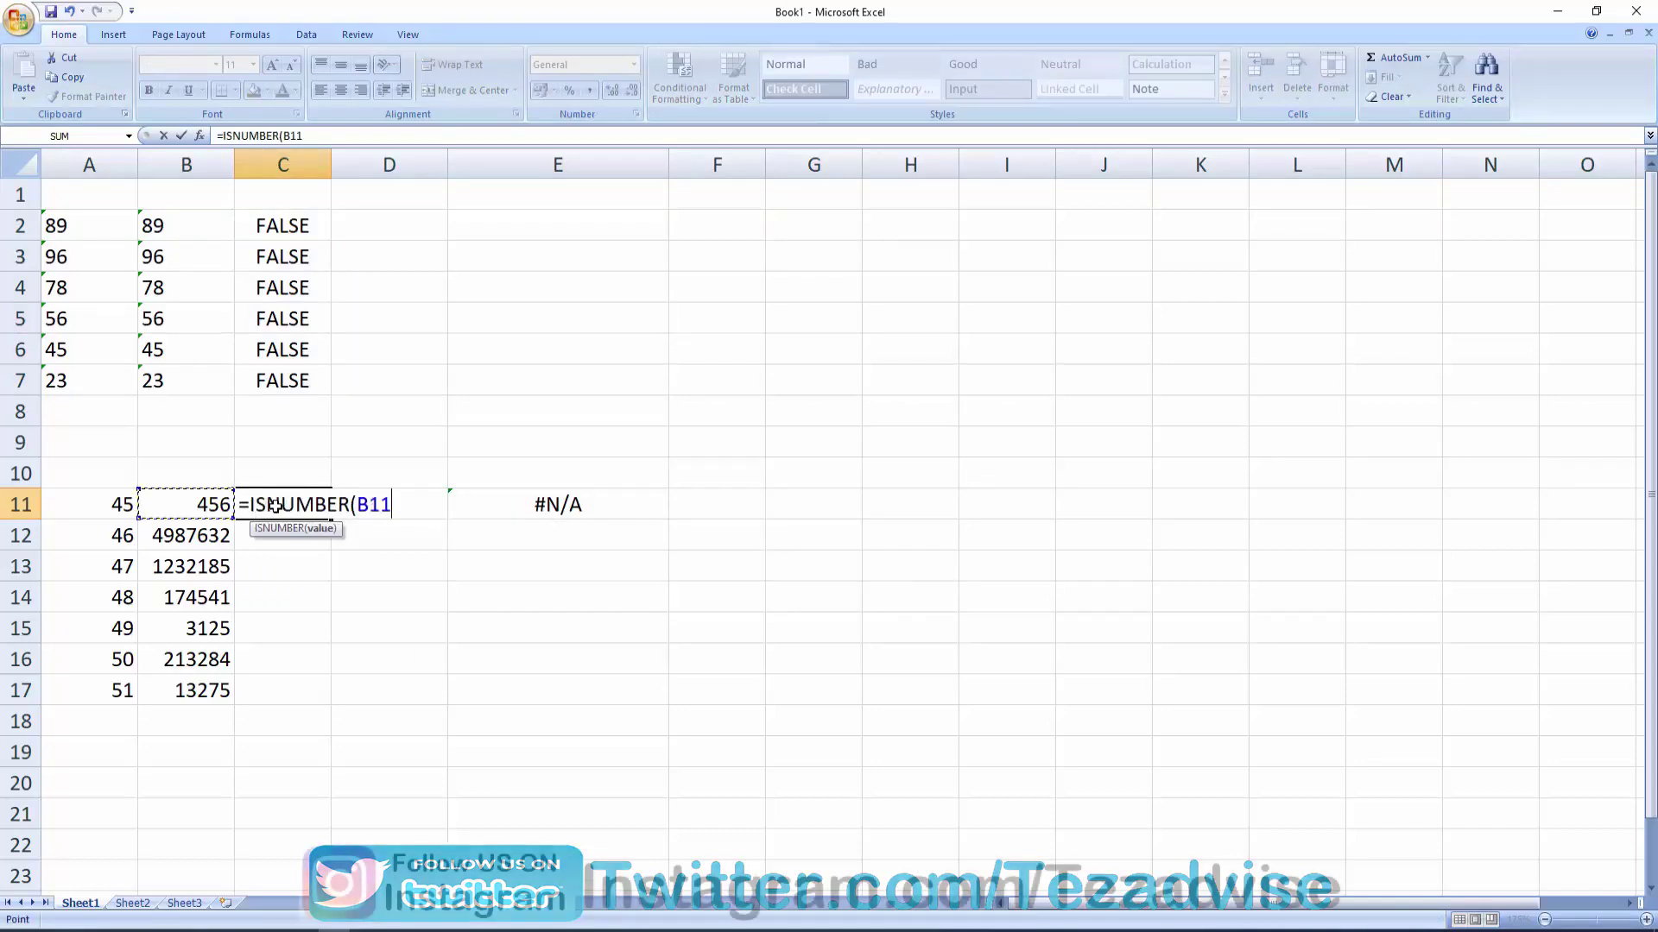
type(")")
key("Return")
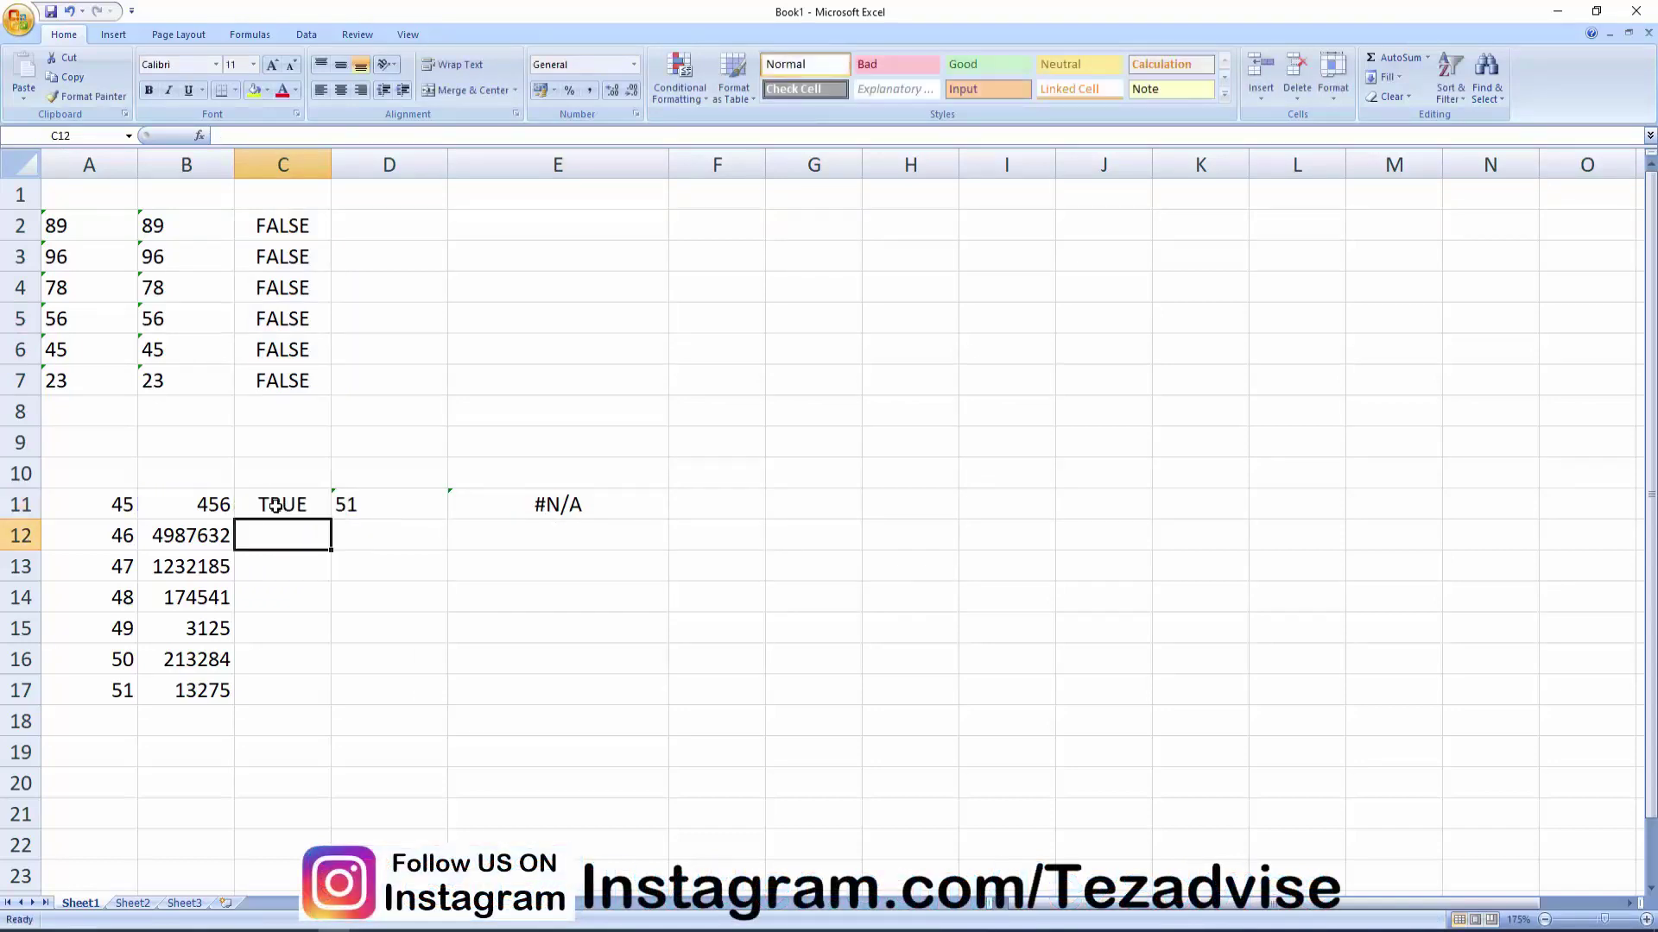
left_click(278, 505)
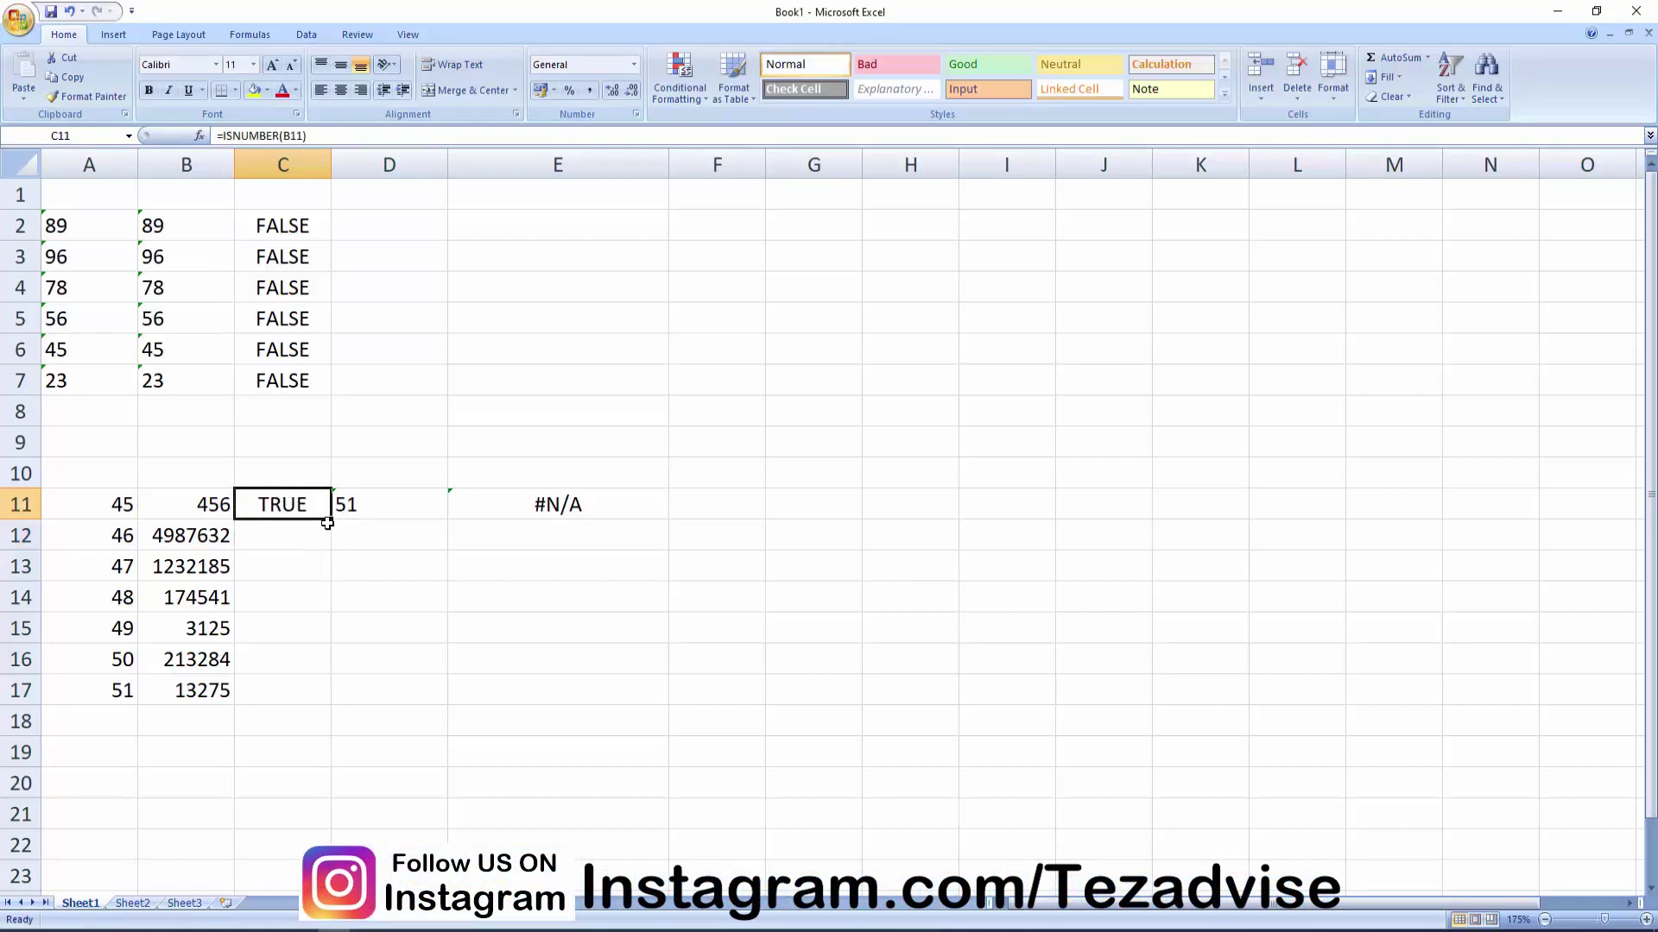
left_click_drag(327, 524, 321, 698)
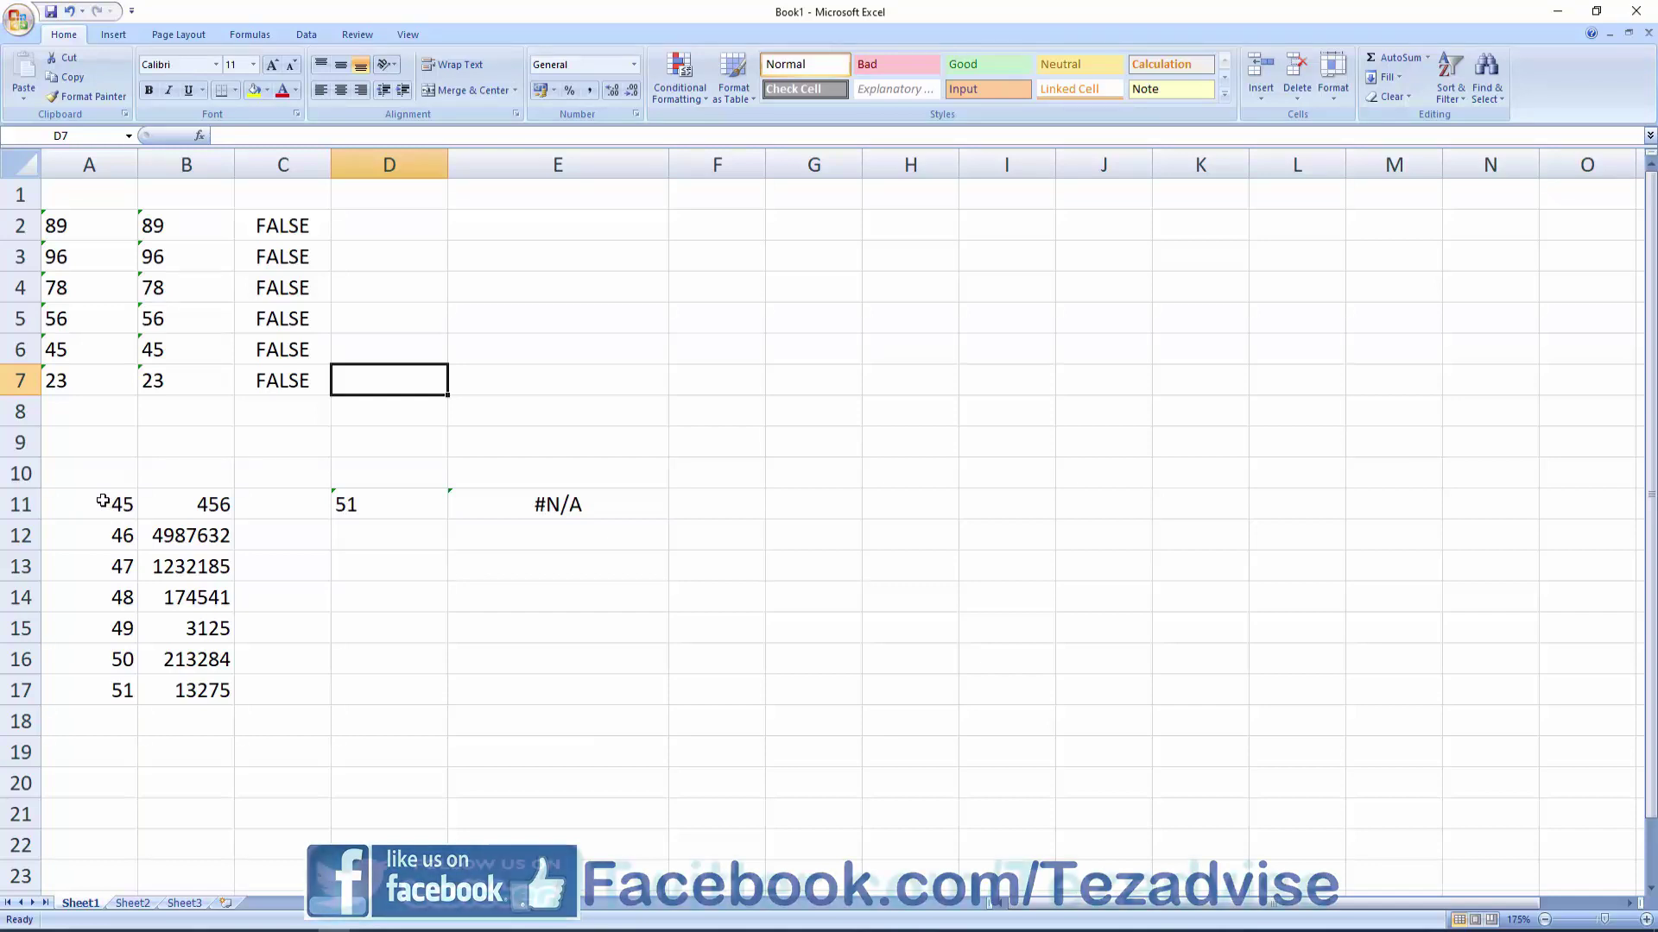
- Examine the VLOOKUP formula in E11, checking its table range, column index and range lookup arguments against A11:A17
left_click_drag(102, 503, 116, 688)
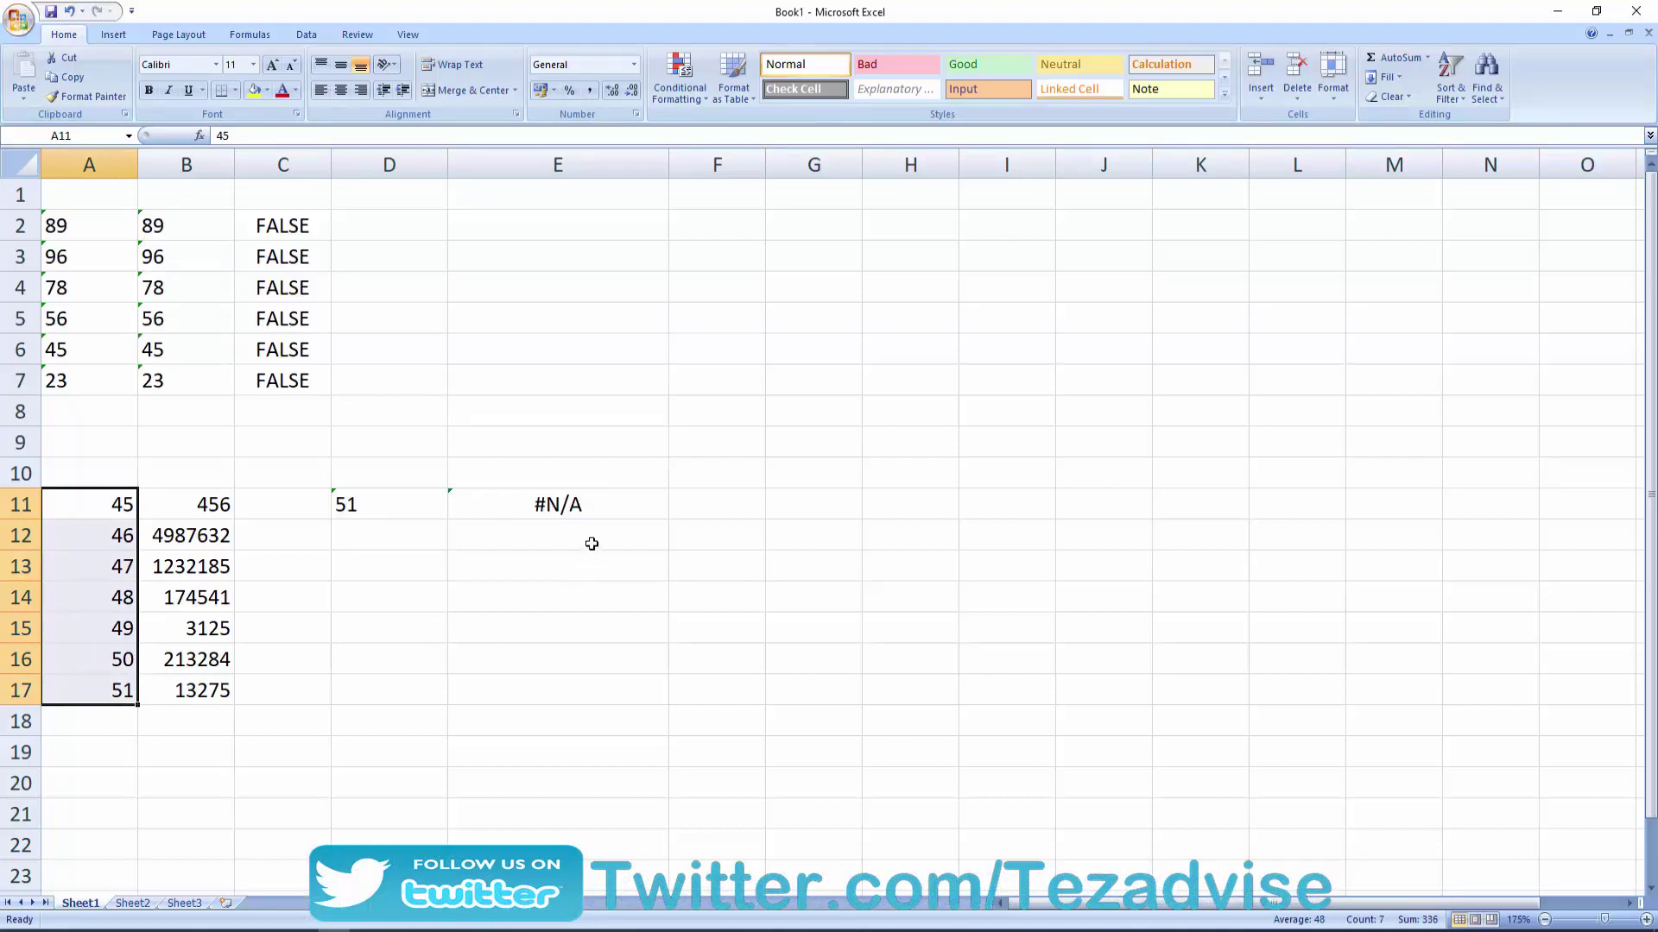
left_click(592, 505)
double_click(612, 504)
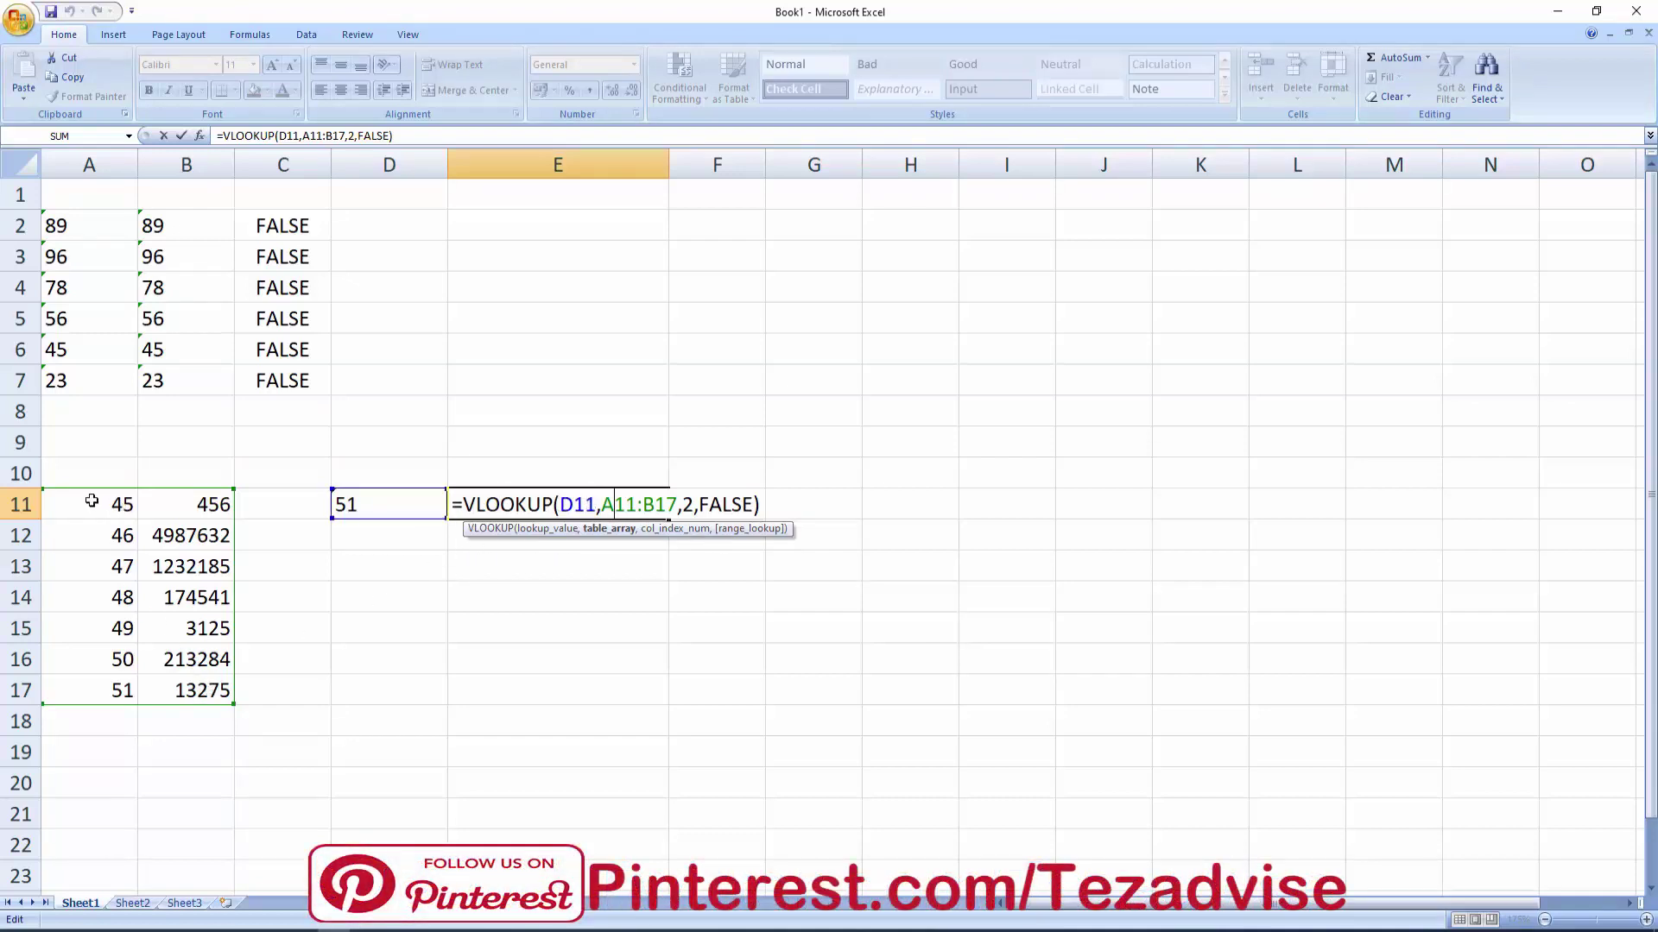
double_click(686, 505)
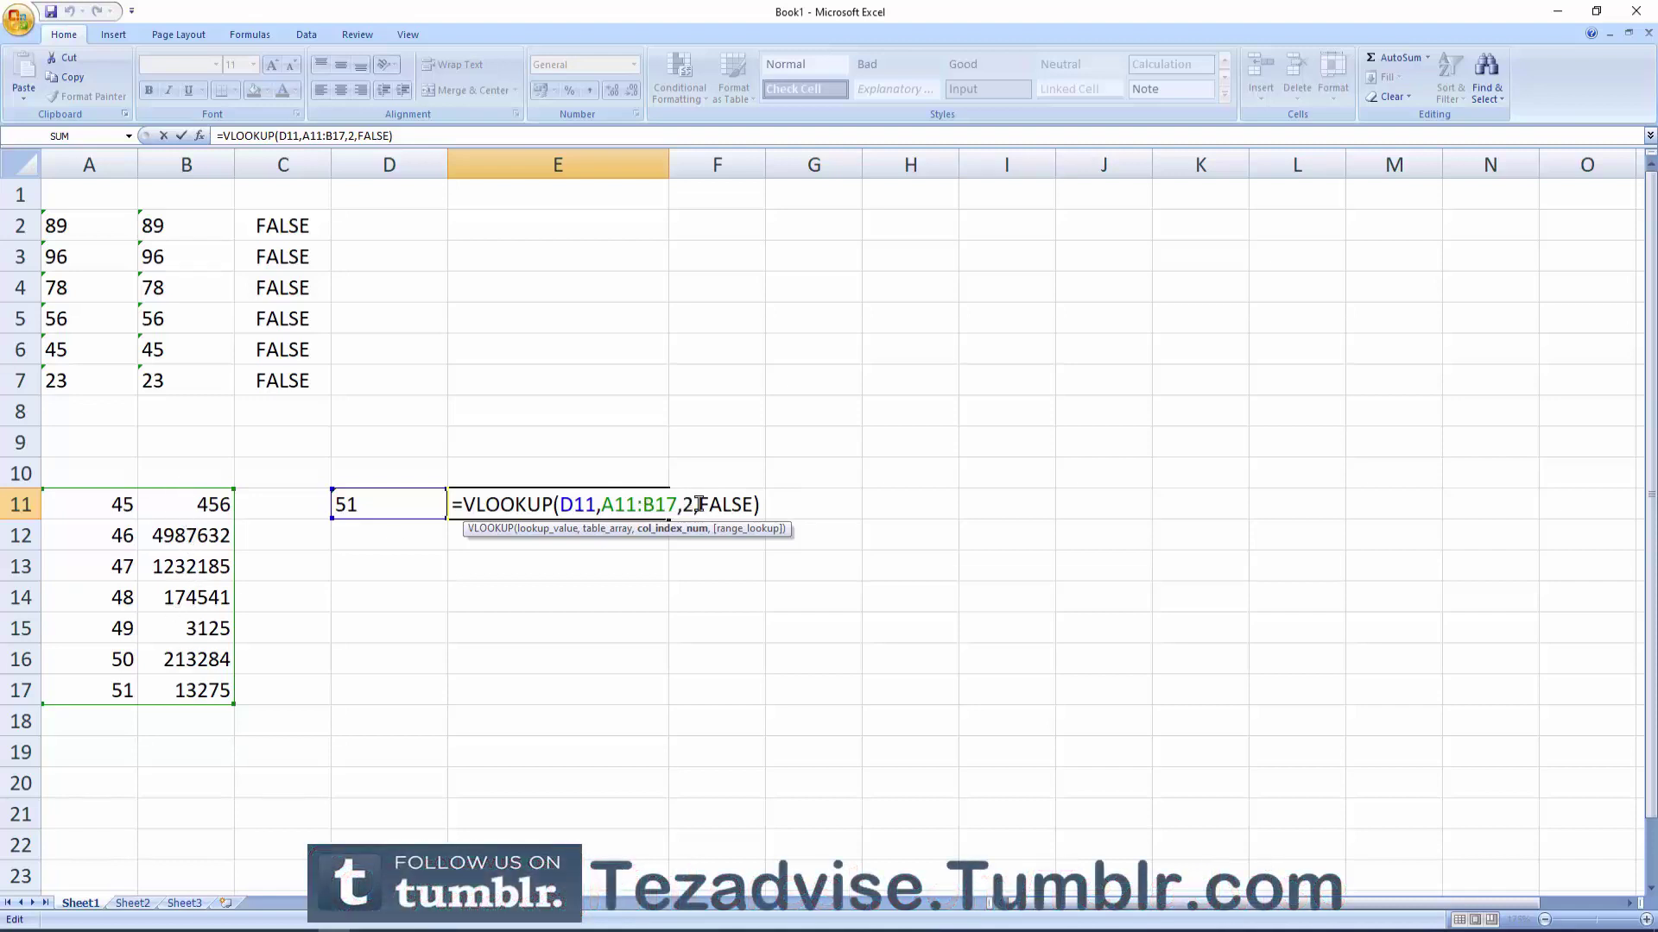
double_click(725, 505)
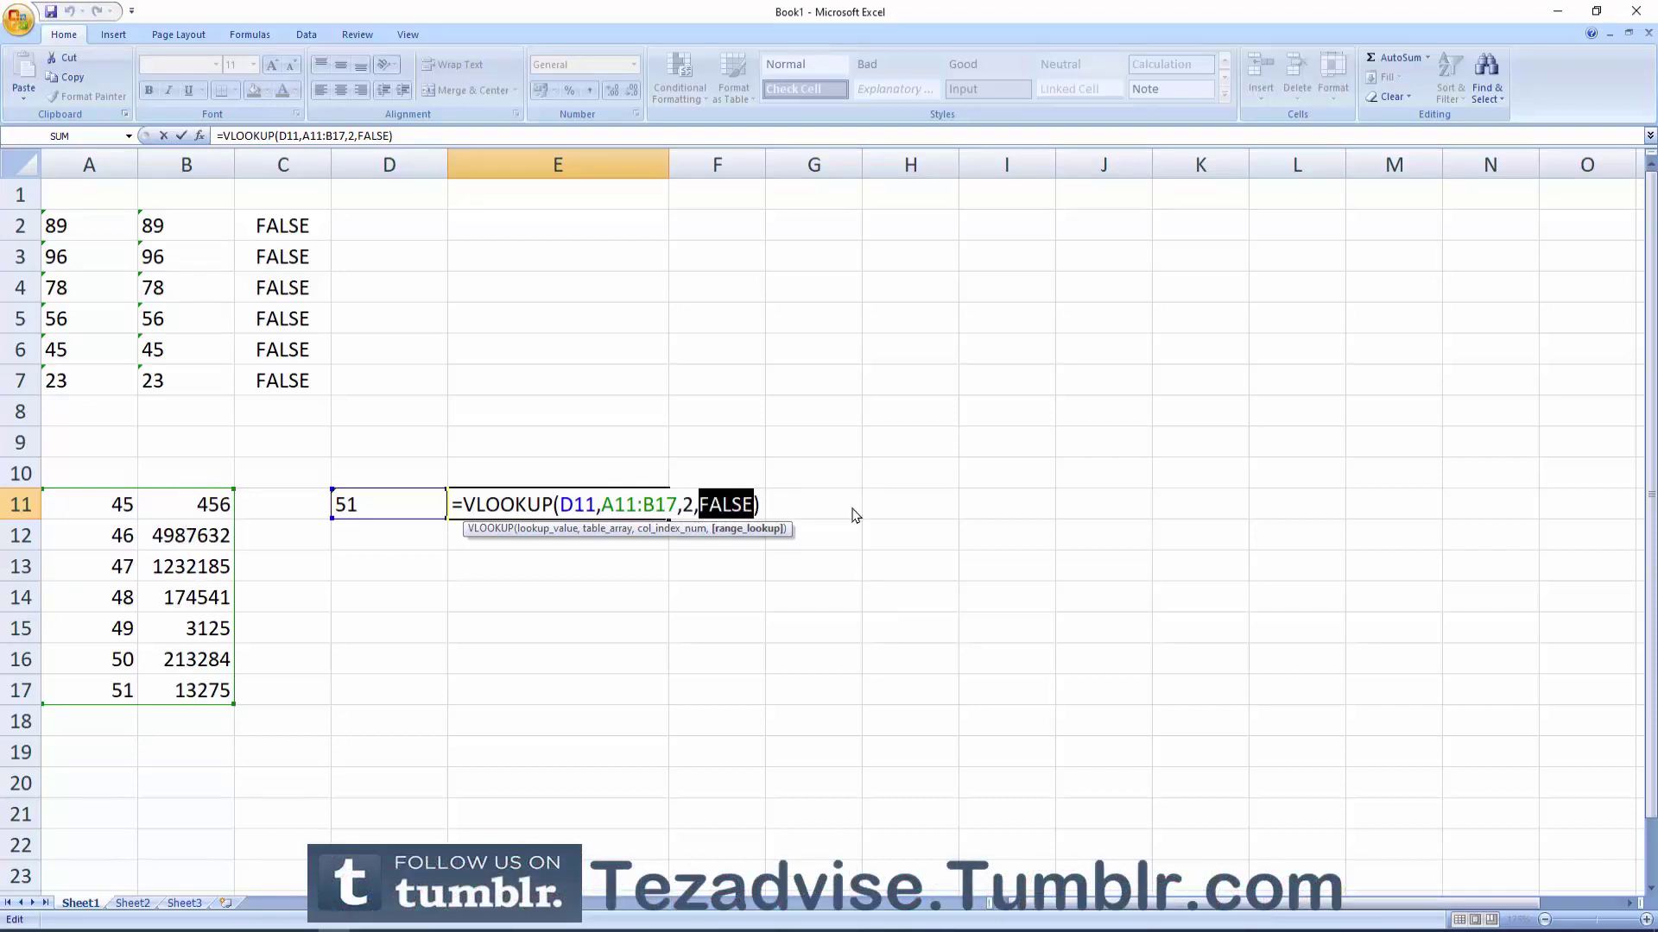
key("ctrl+Return")
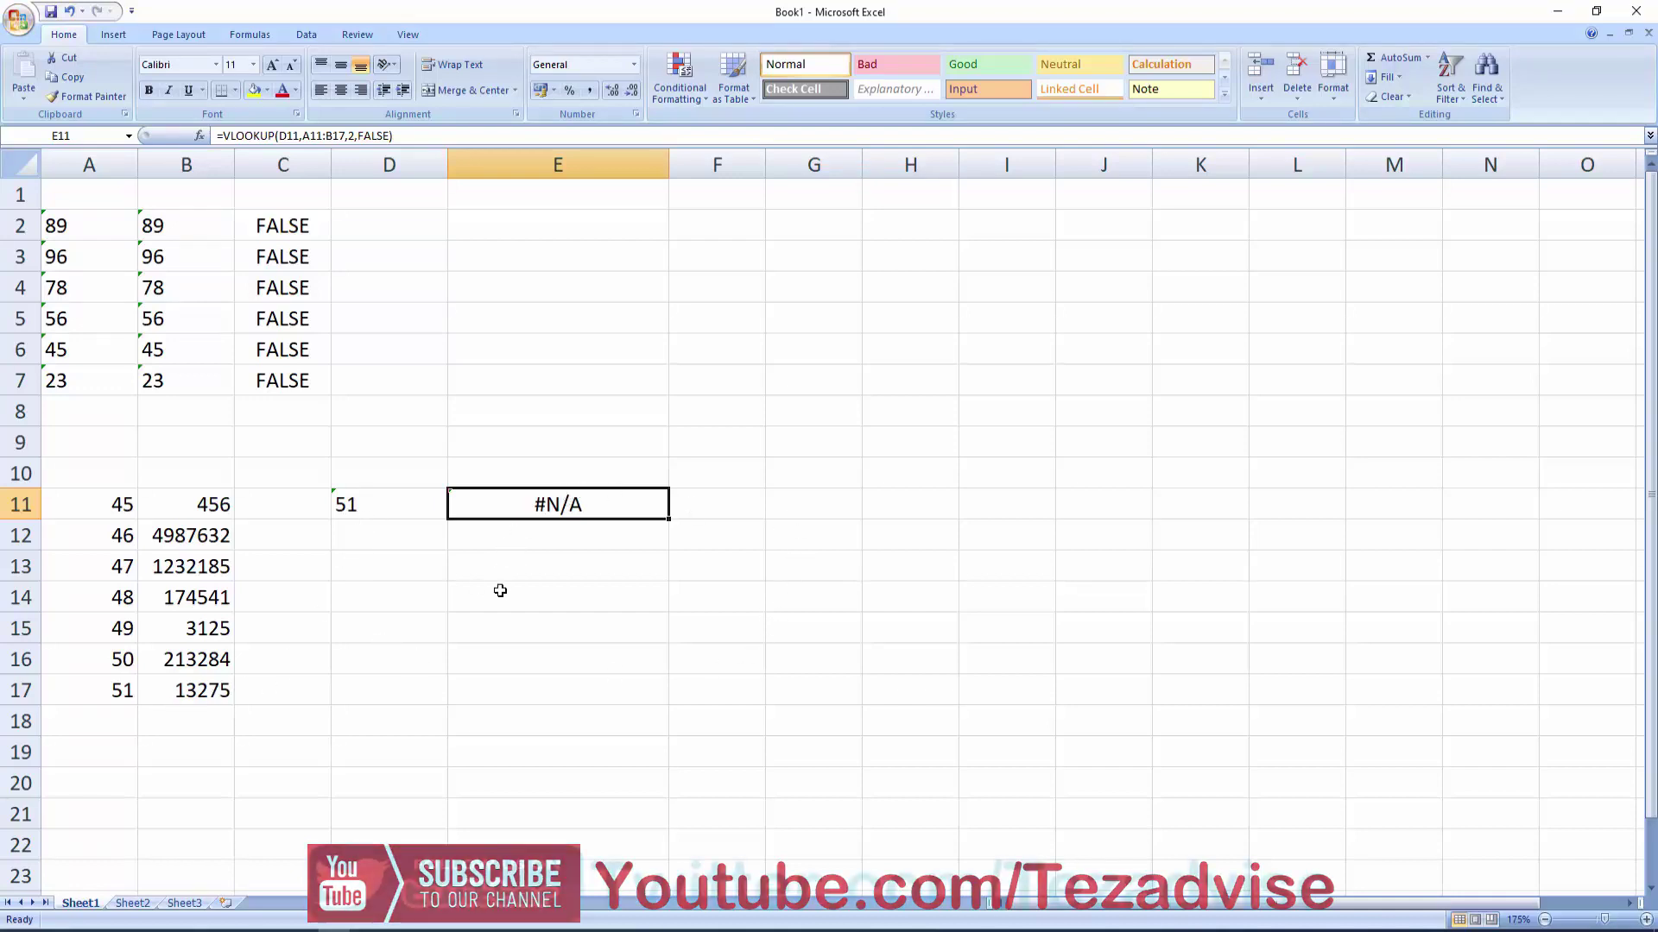
- Convert the lookup value in D11 from text to a number using its error-checking options
scroll(392, 503, "up", 1)
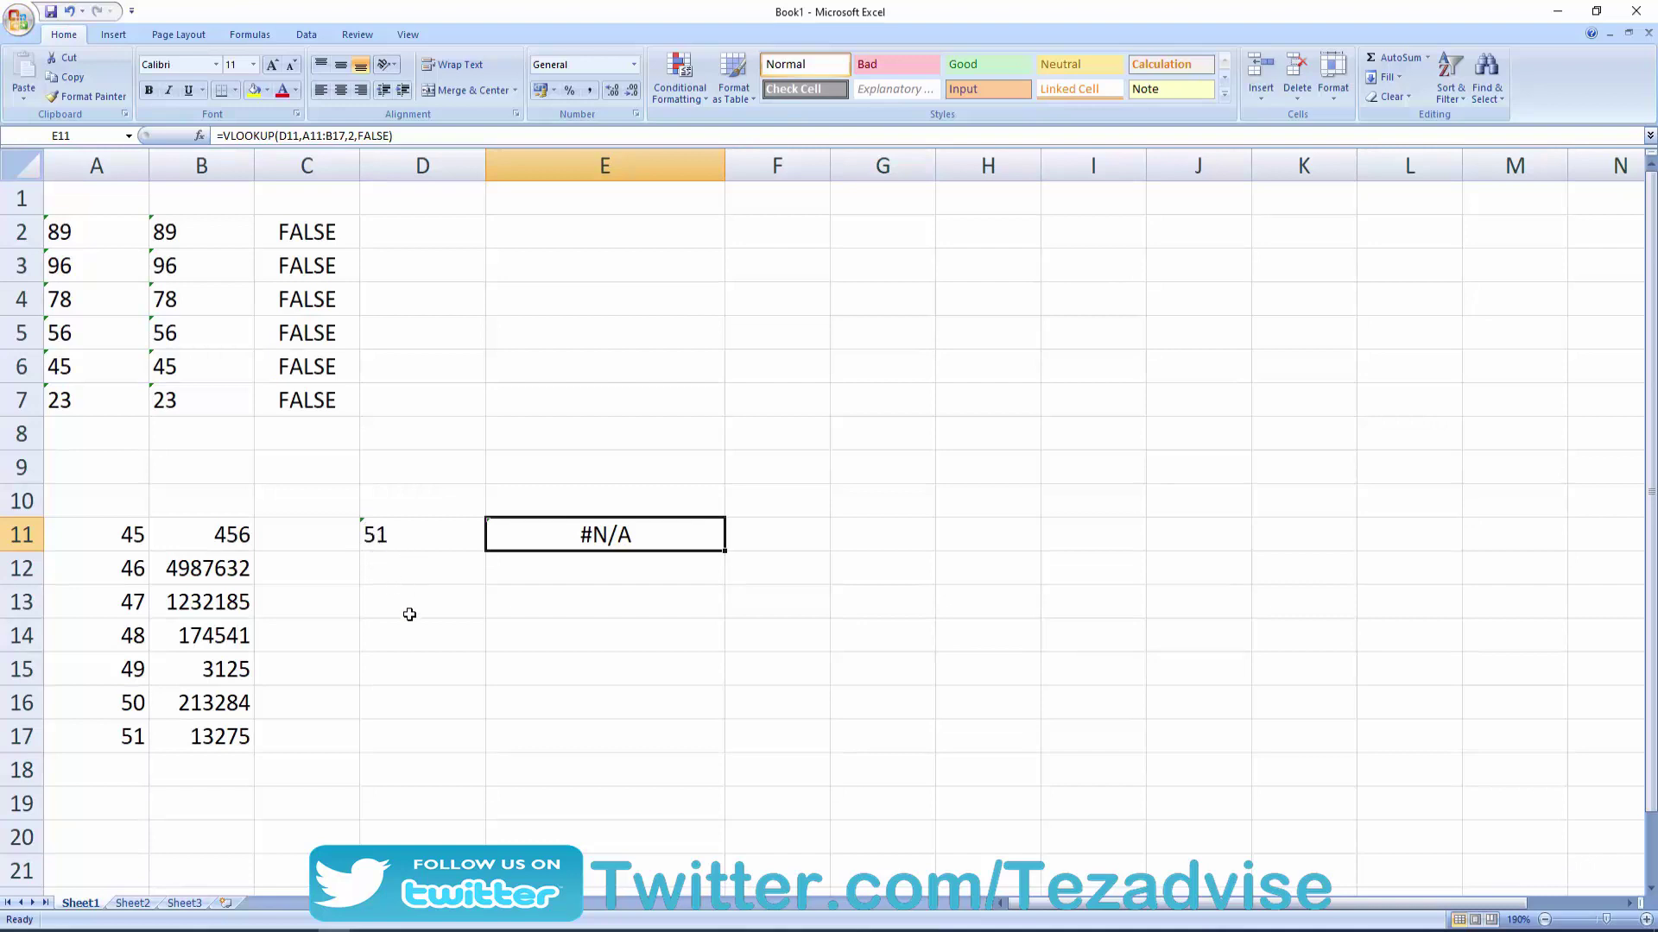
left_click(420, 533)
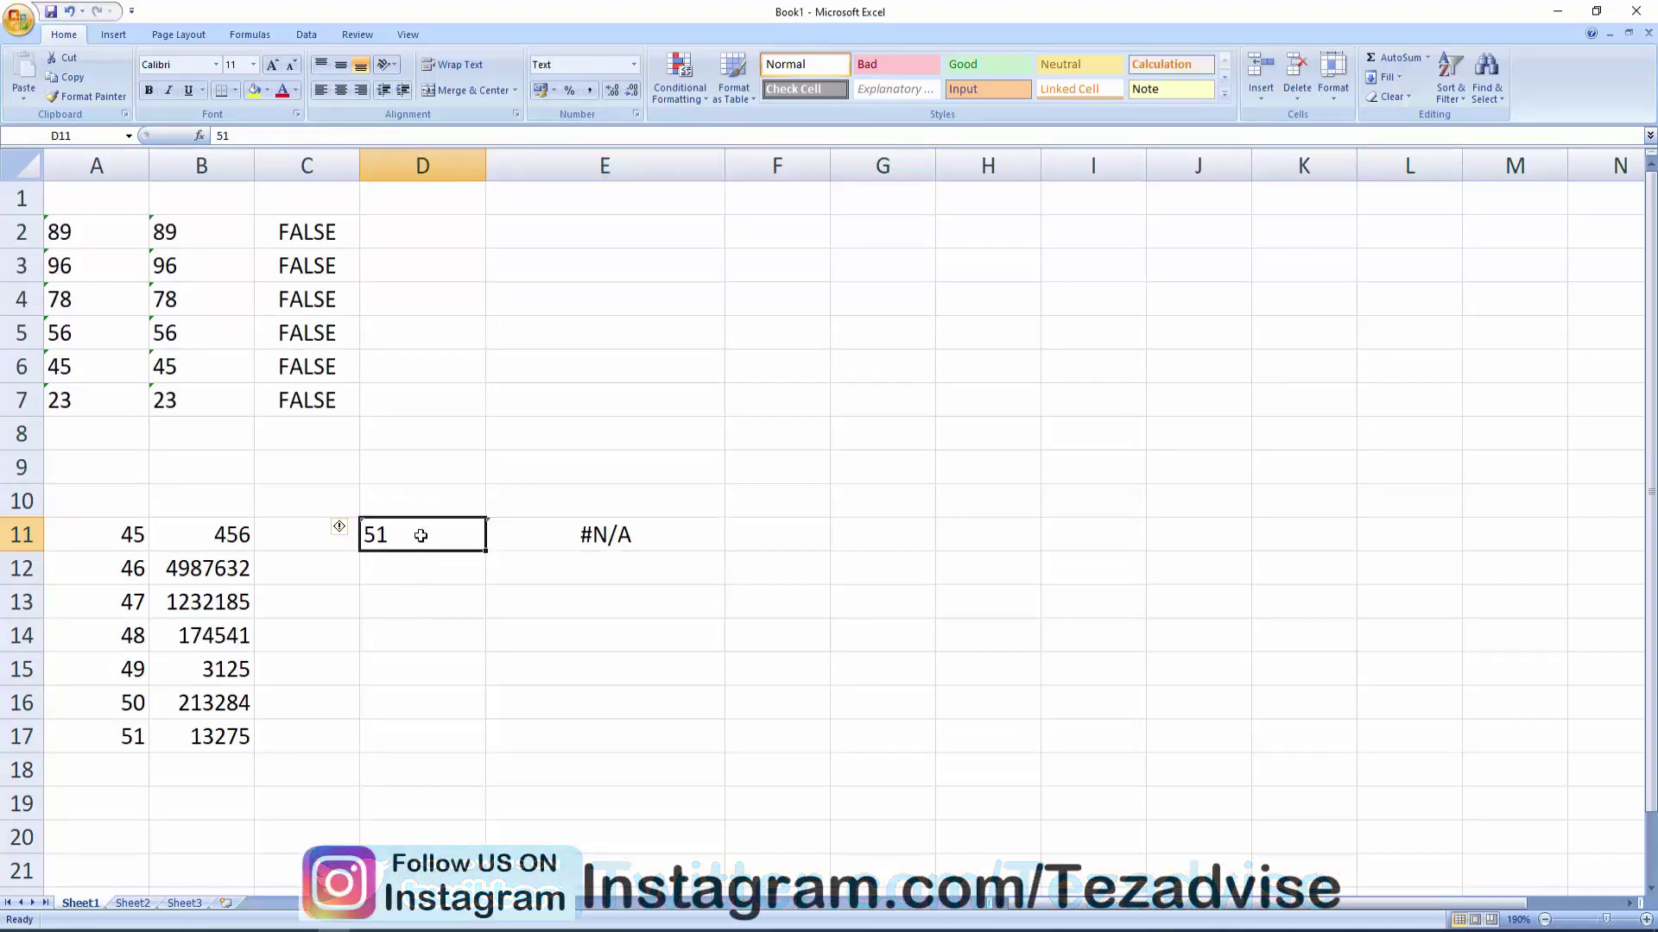
left_click(404, 588)
left_click(406, 549)
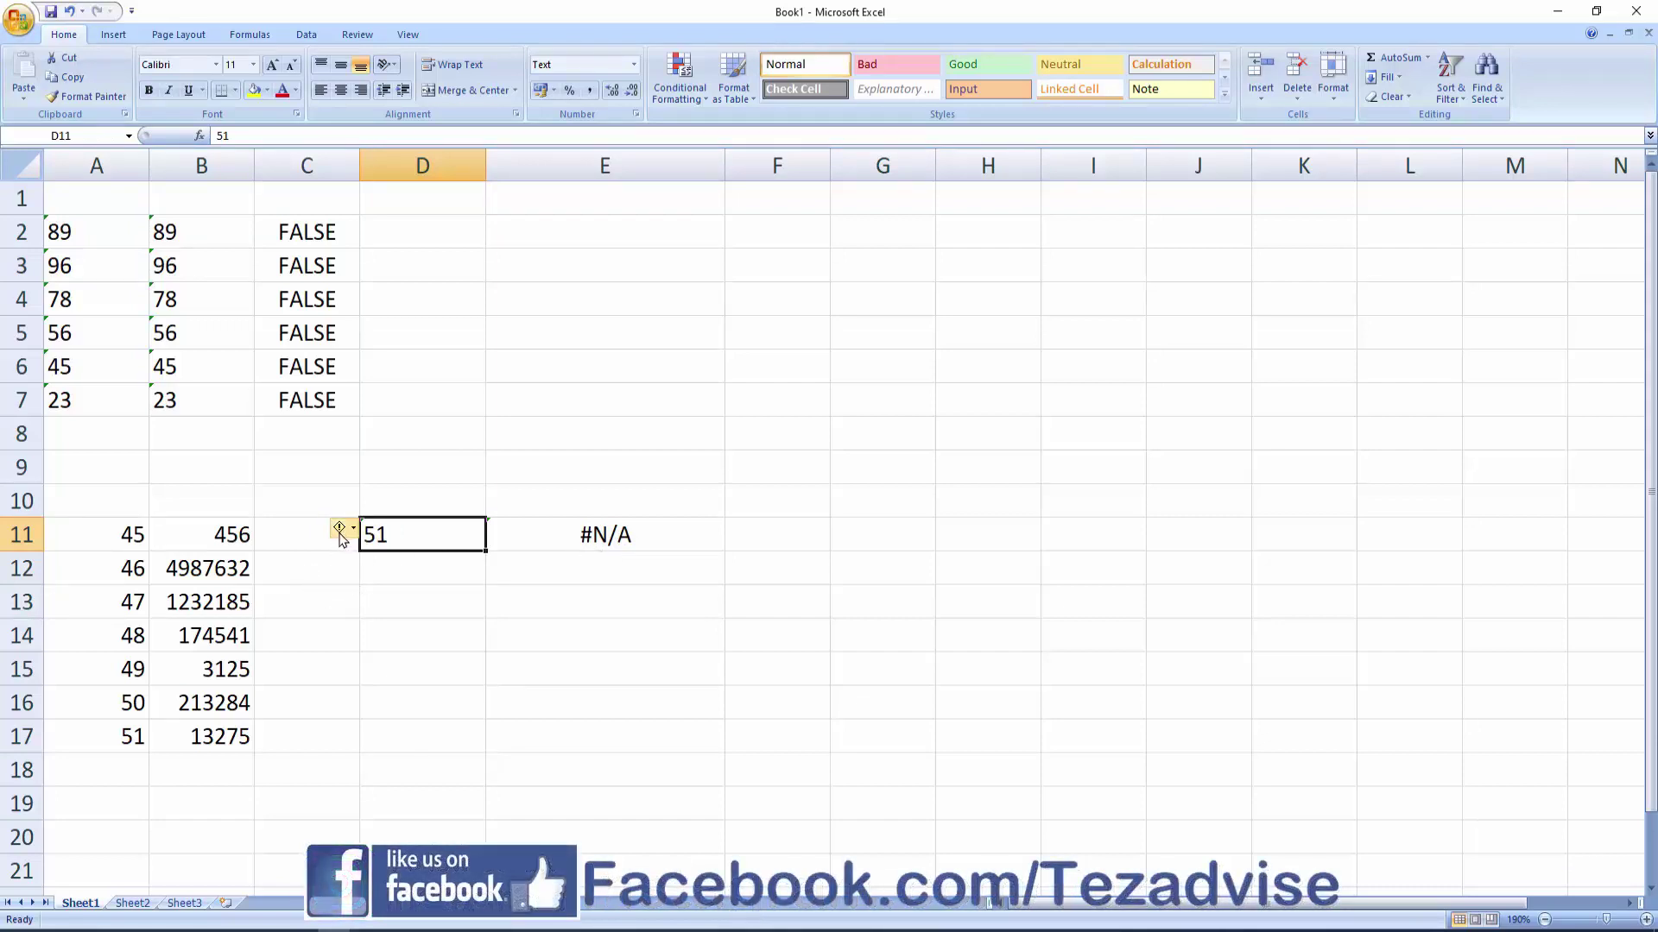
mouse_move(343, 538)
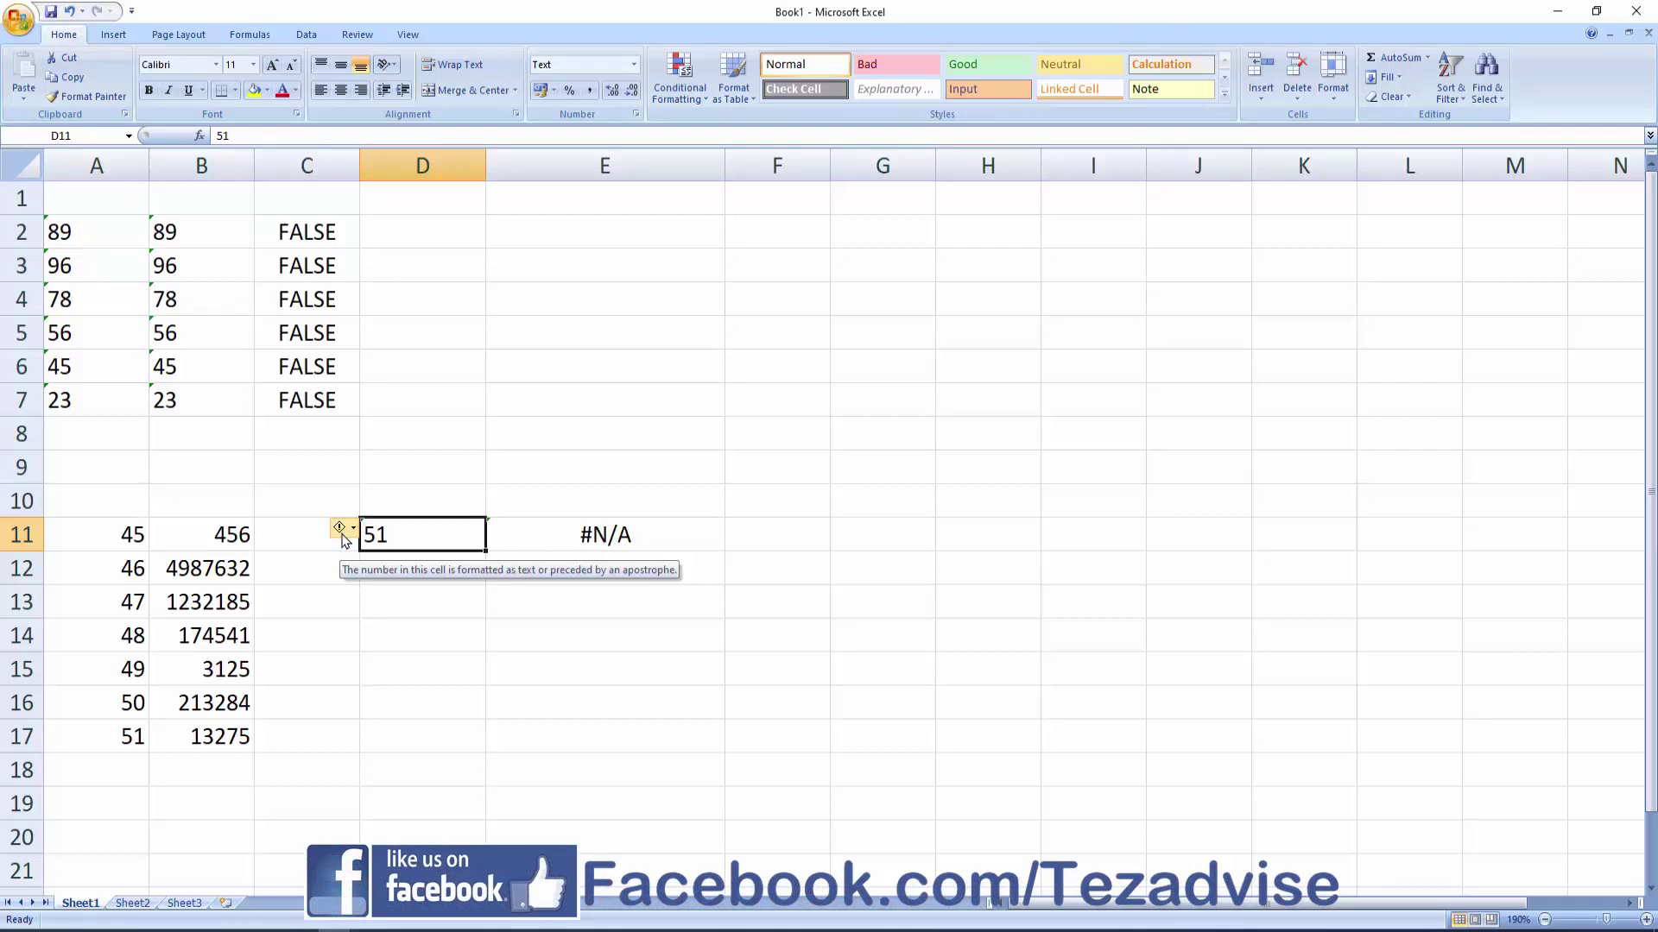
left_click(352, 535)
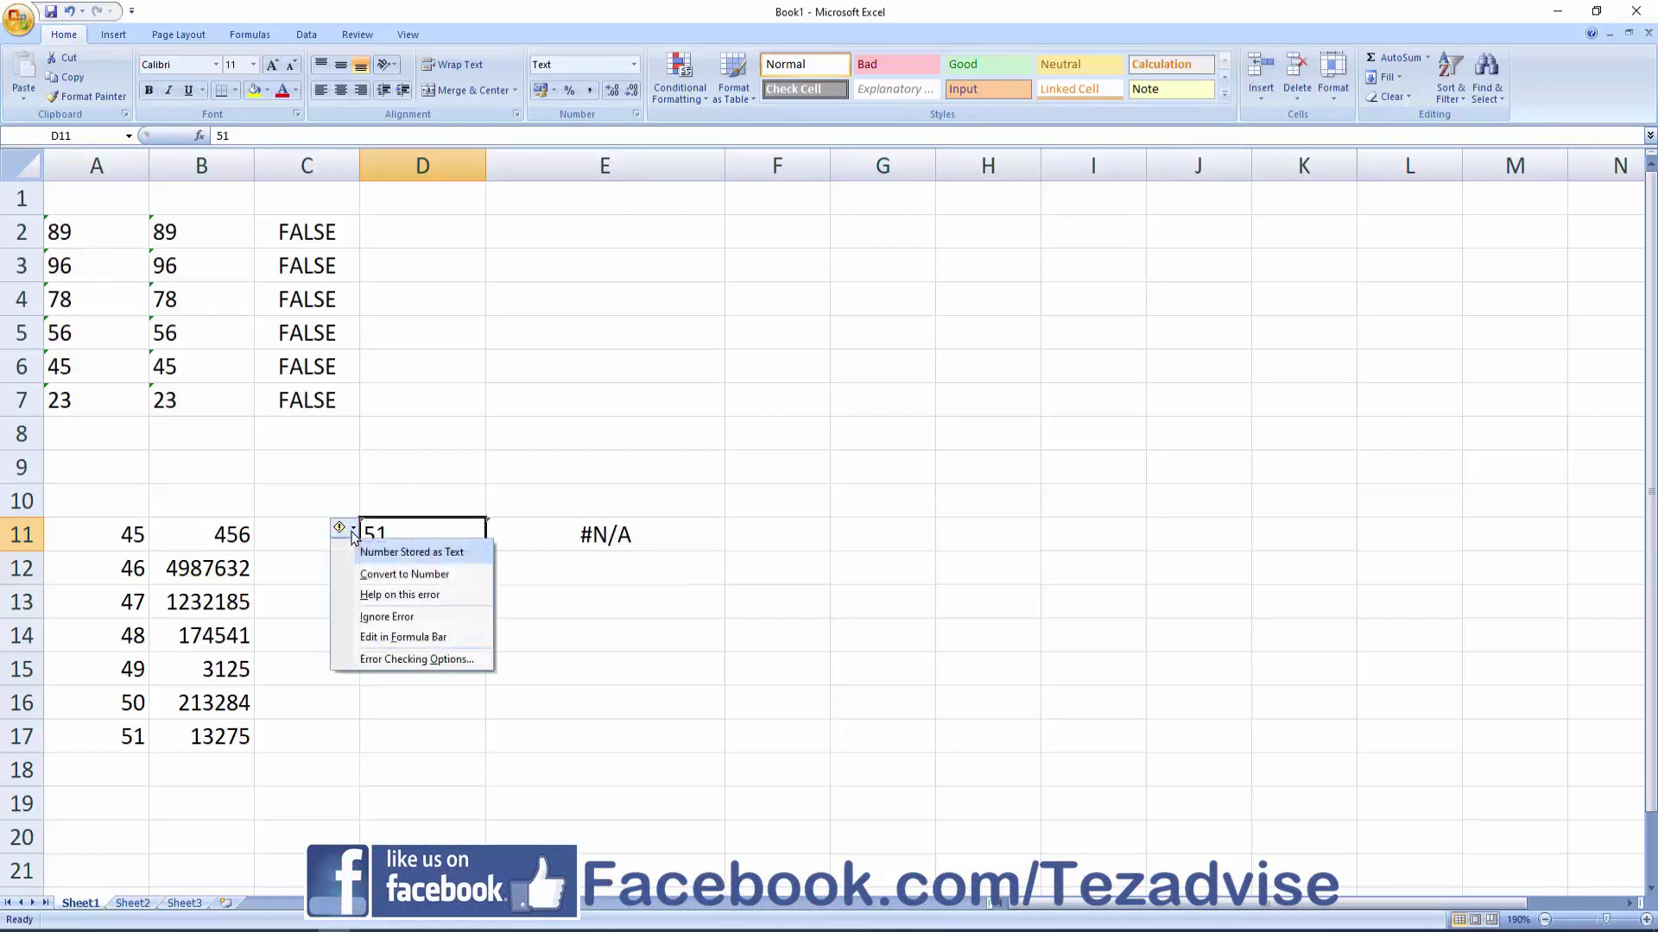
left_click(418, 575)
key("Down")
key("Down")
key("Right")
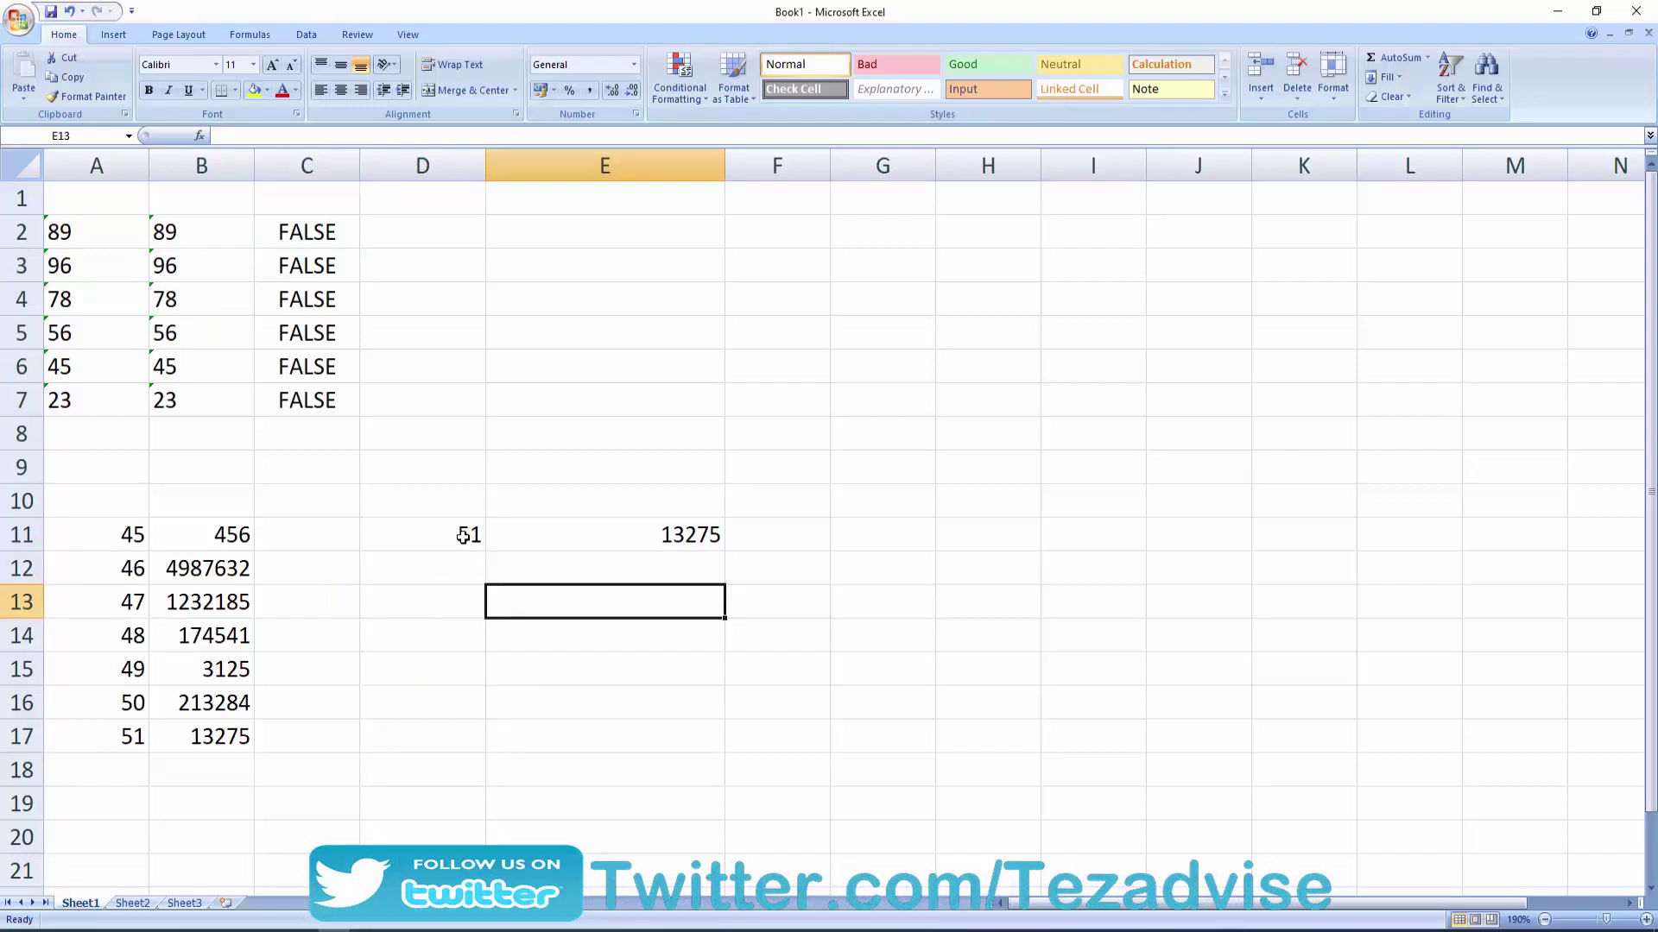
- Test the VLOOKUP in E11 with 48 as the lookup value in D11, followed by 45
left_click(684, 539)
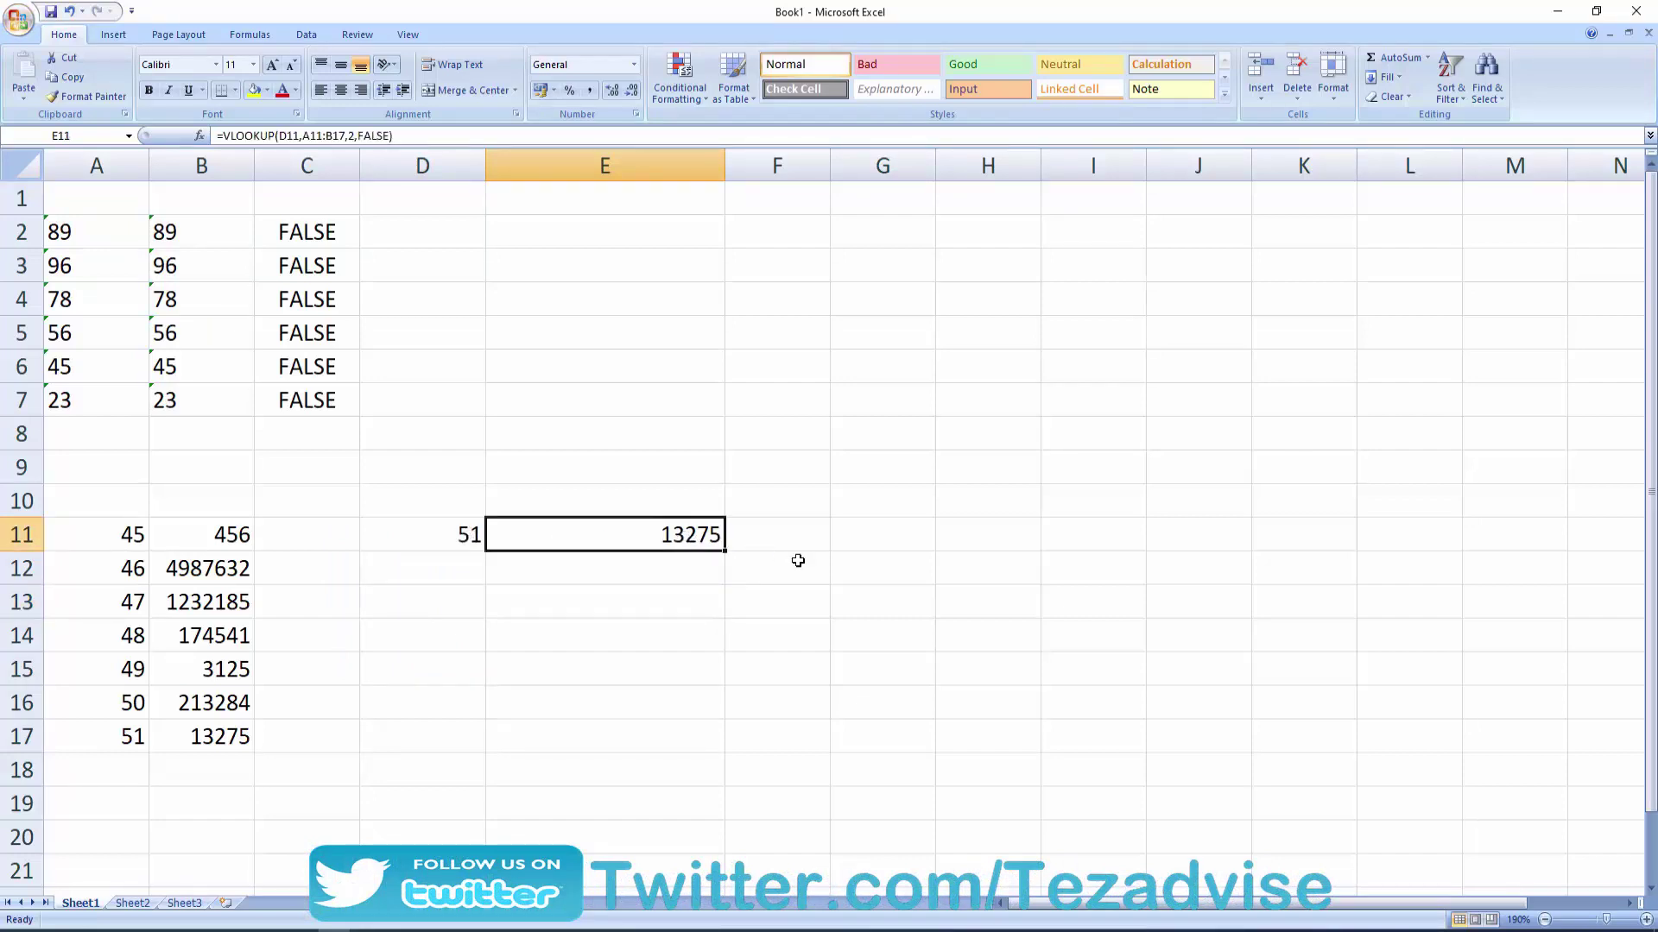
key("Left")
type("48")
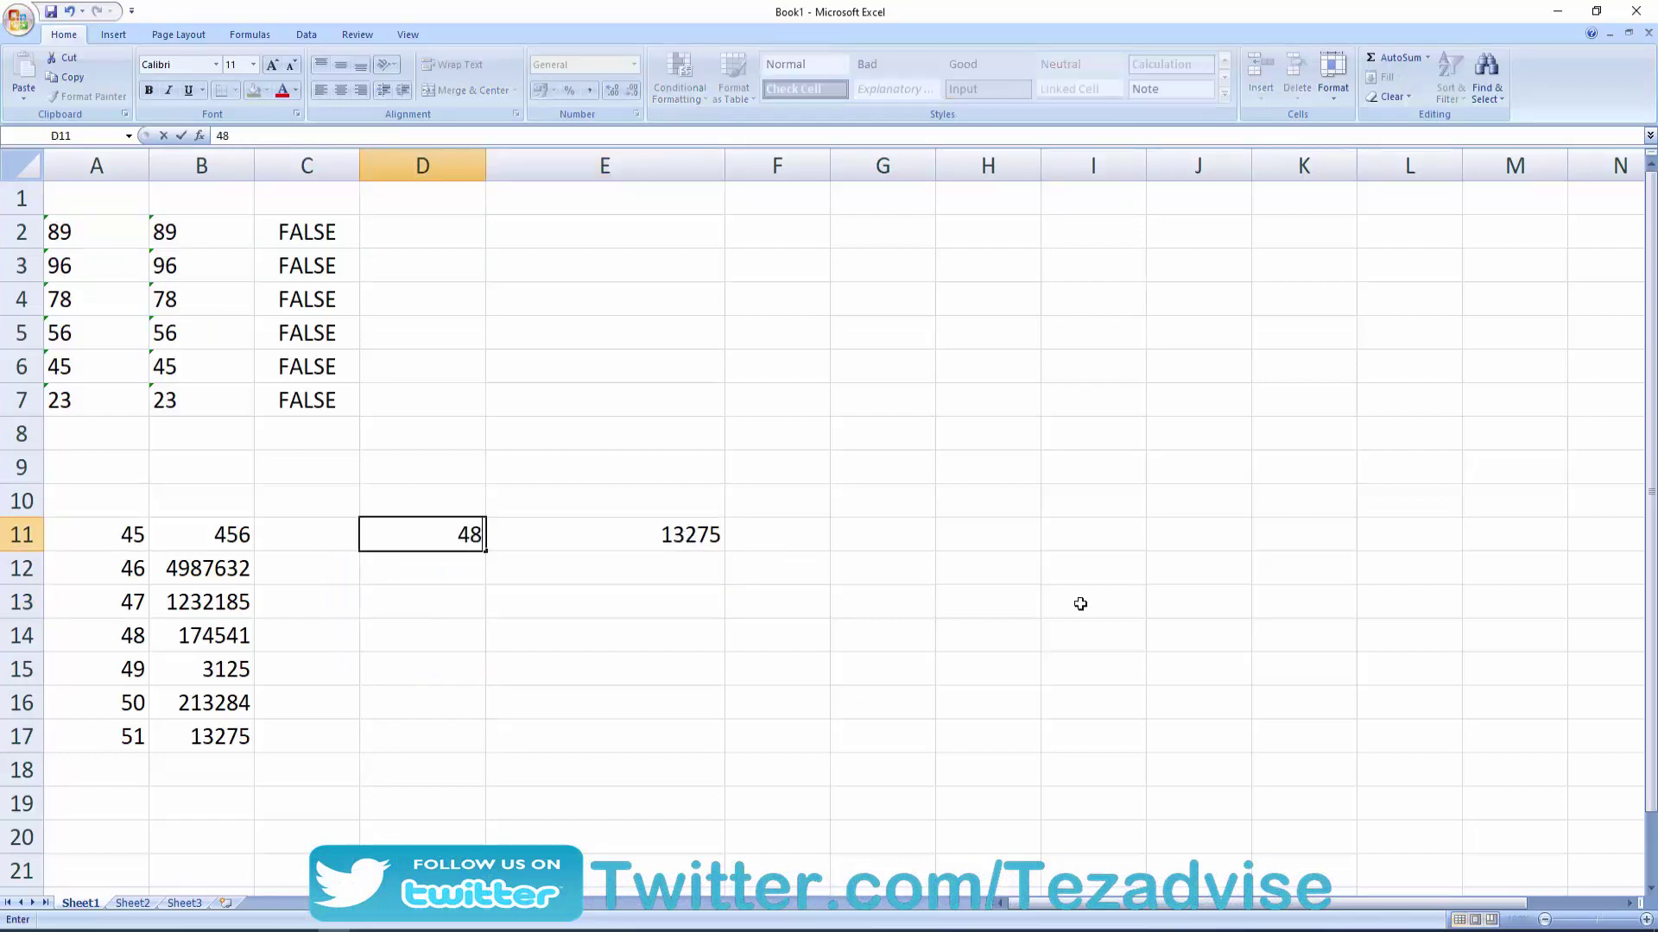
key("Return")
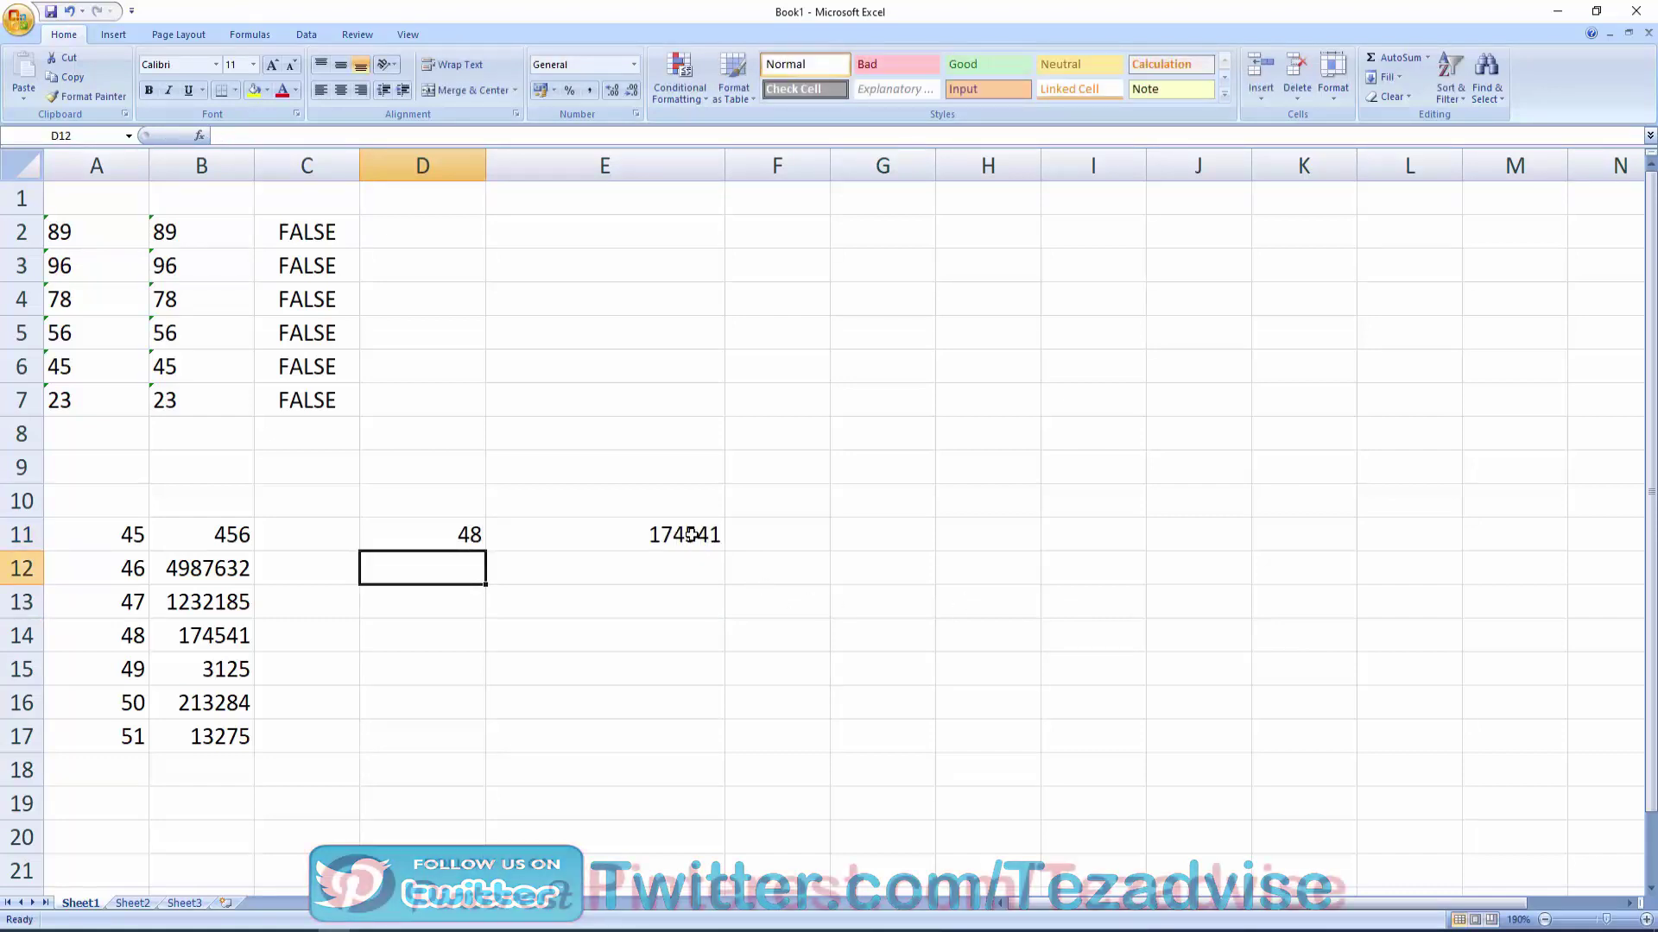
left_click(457, 535)
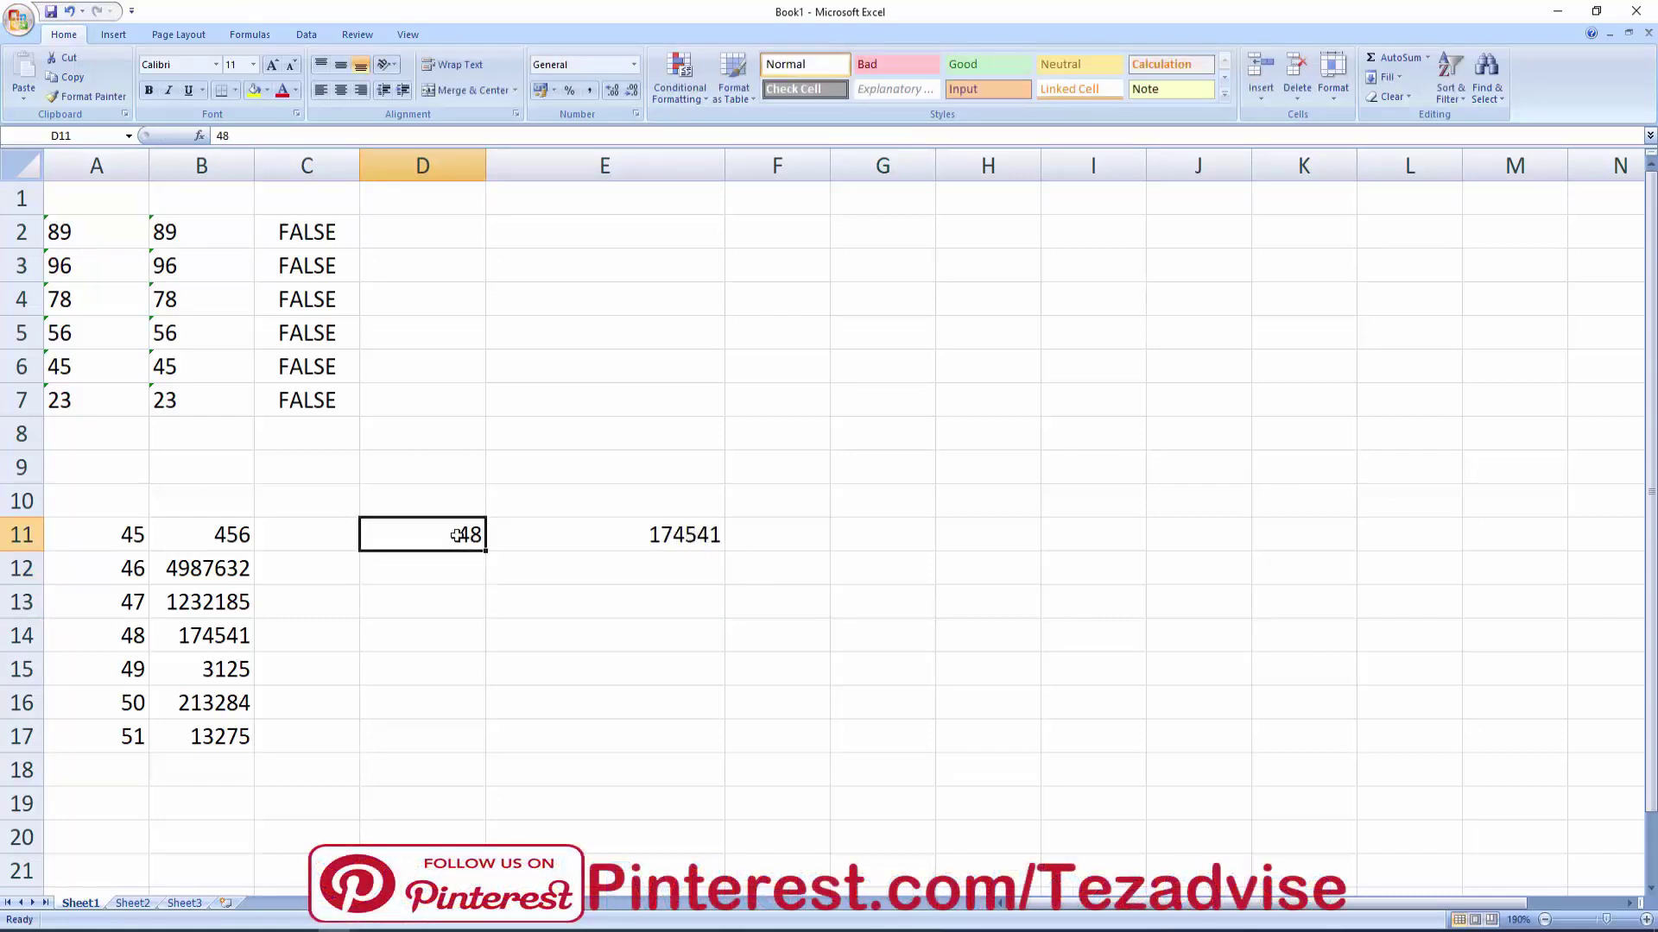
type("45")
key("Return")
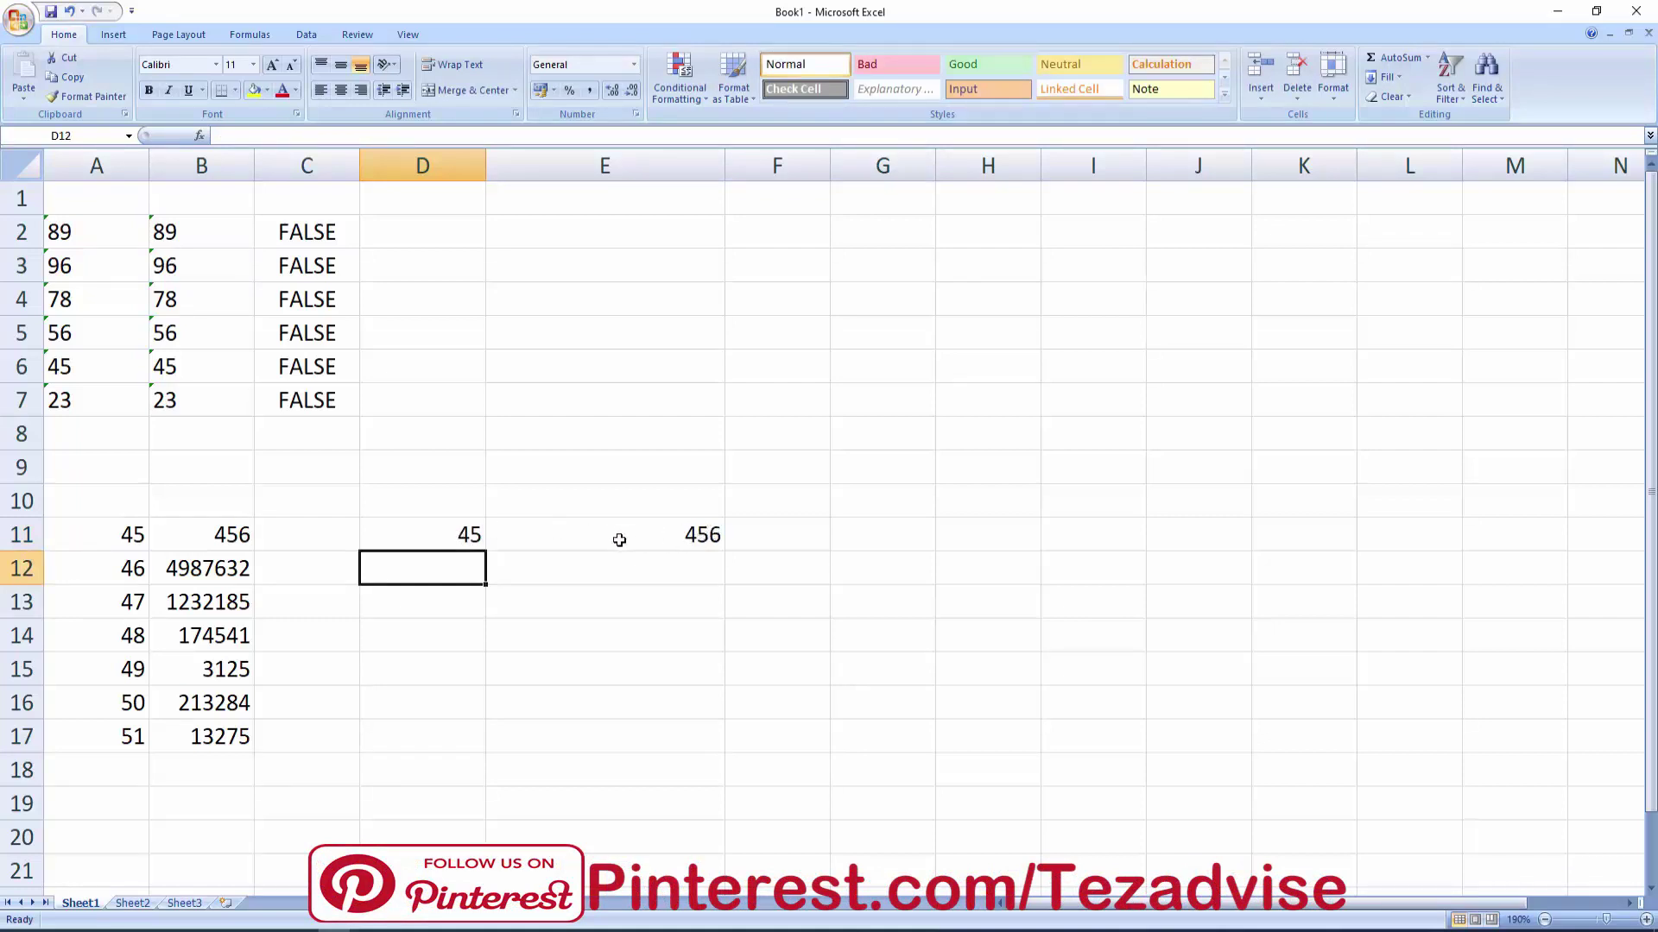
left_click(442, 532)
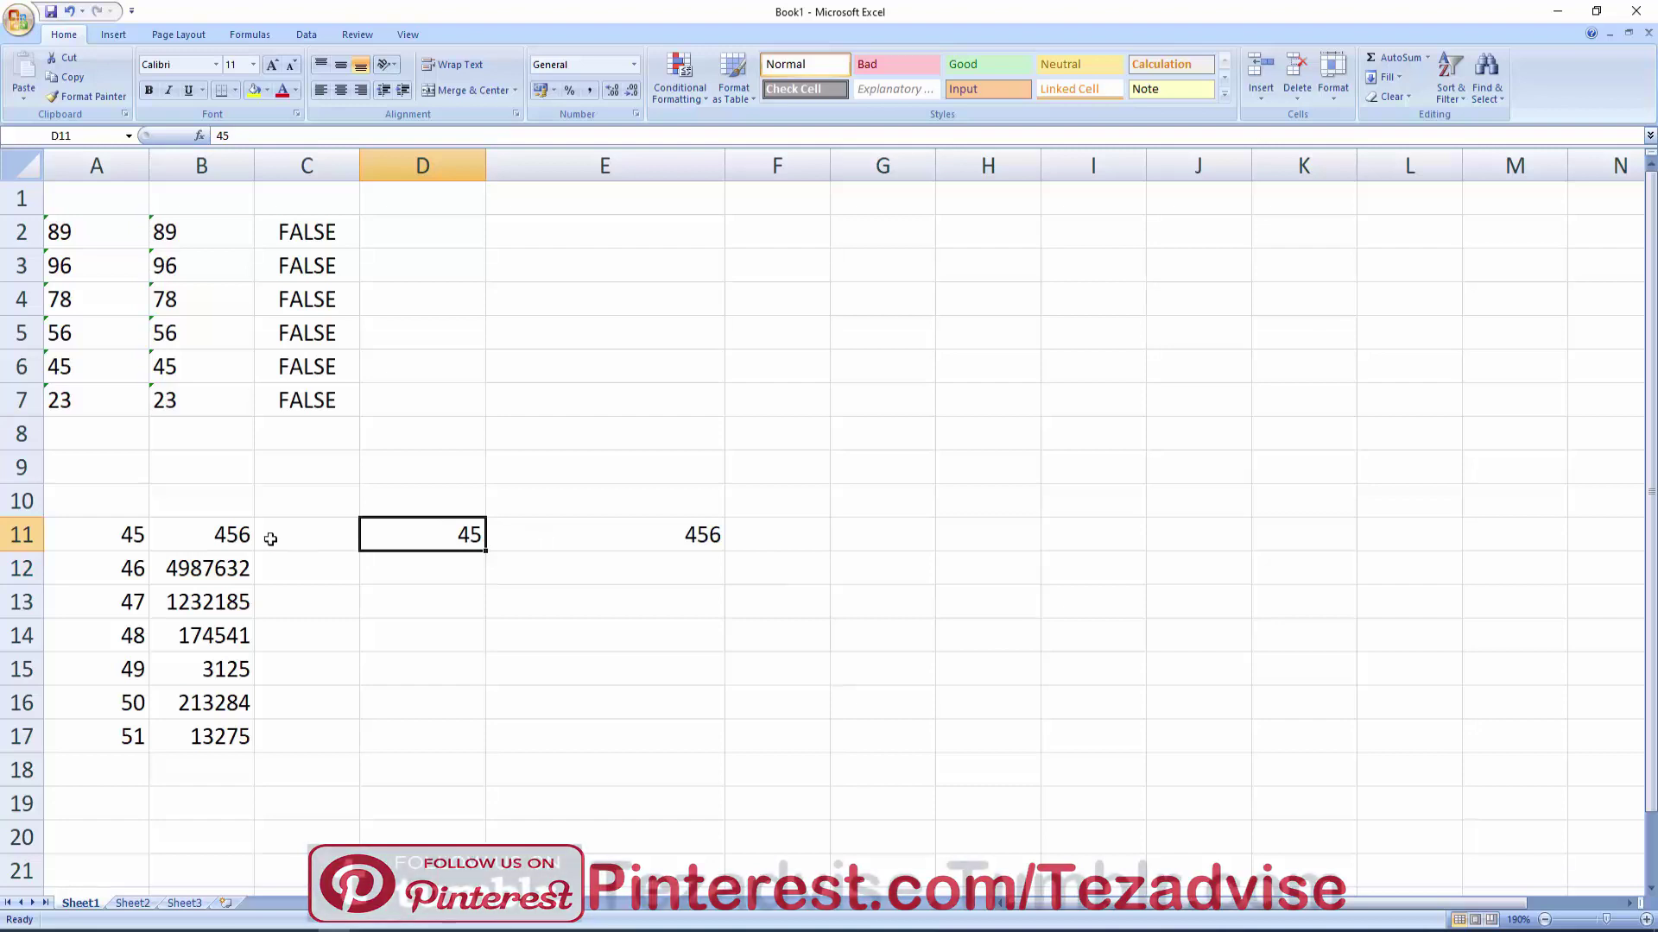
left_click_drag(133, 531, 134, 736)
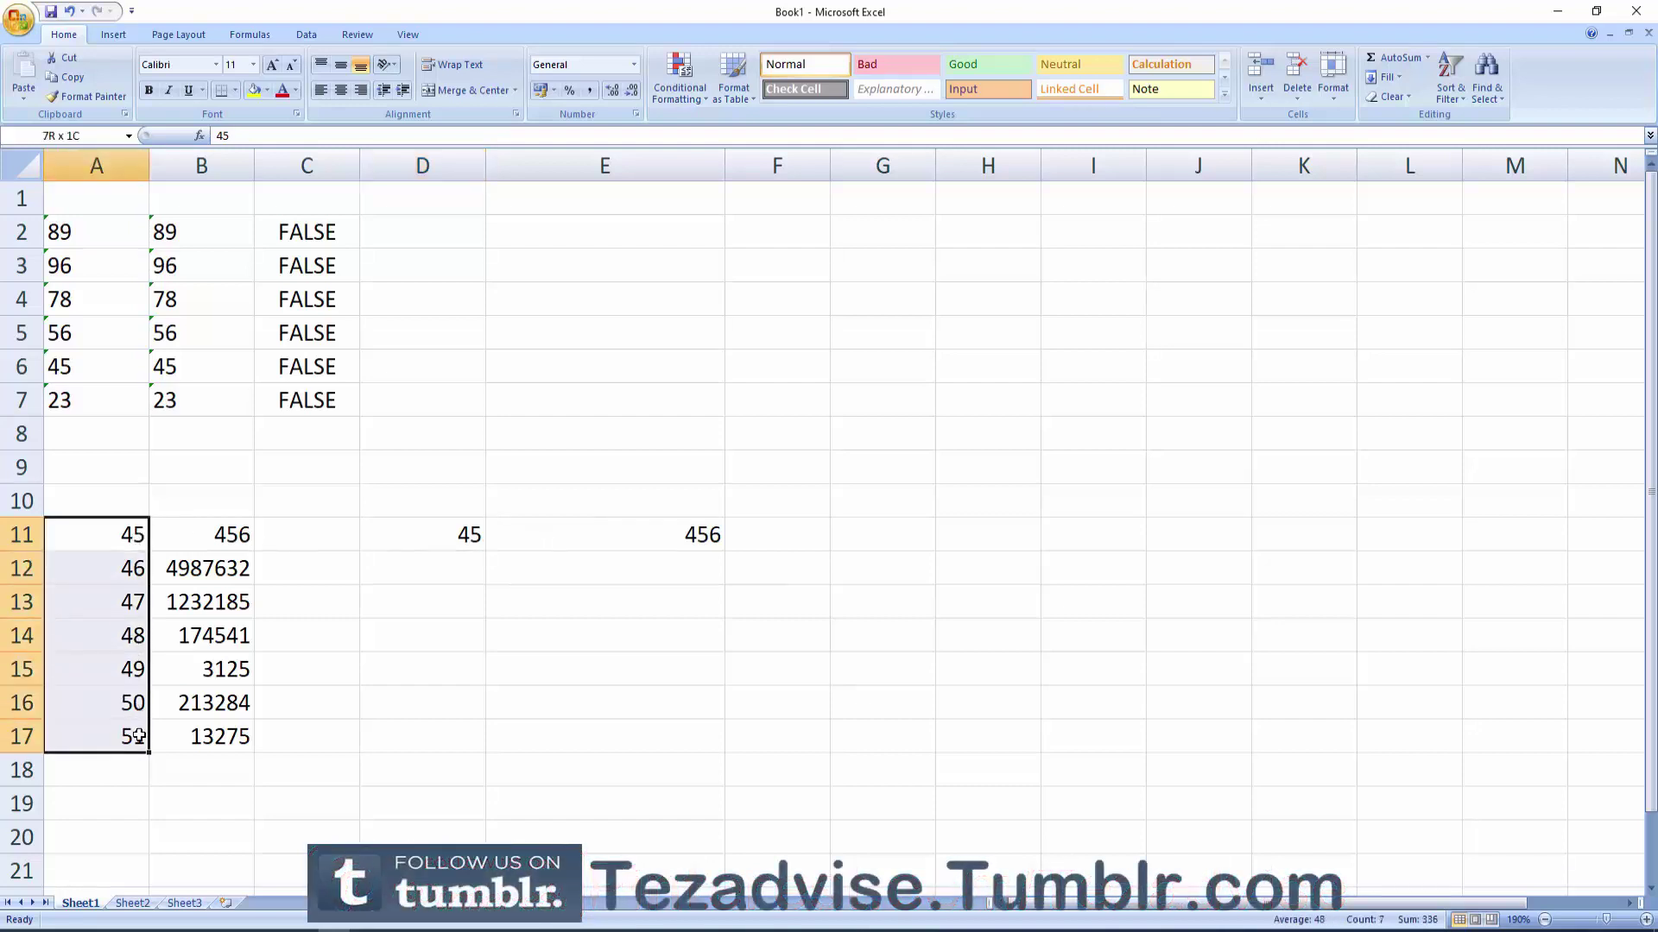
left_click_drag(231, 534, 250, 737)
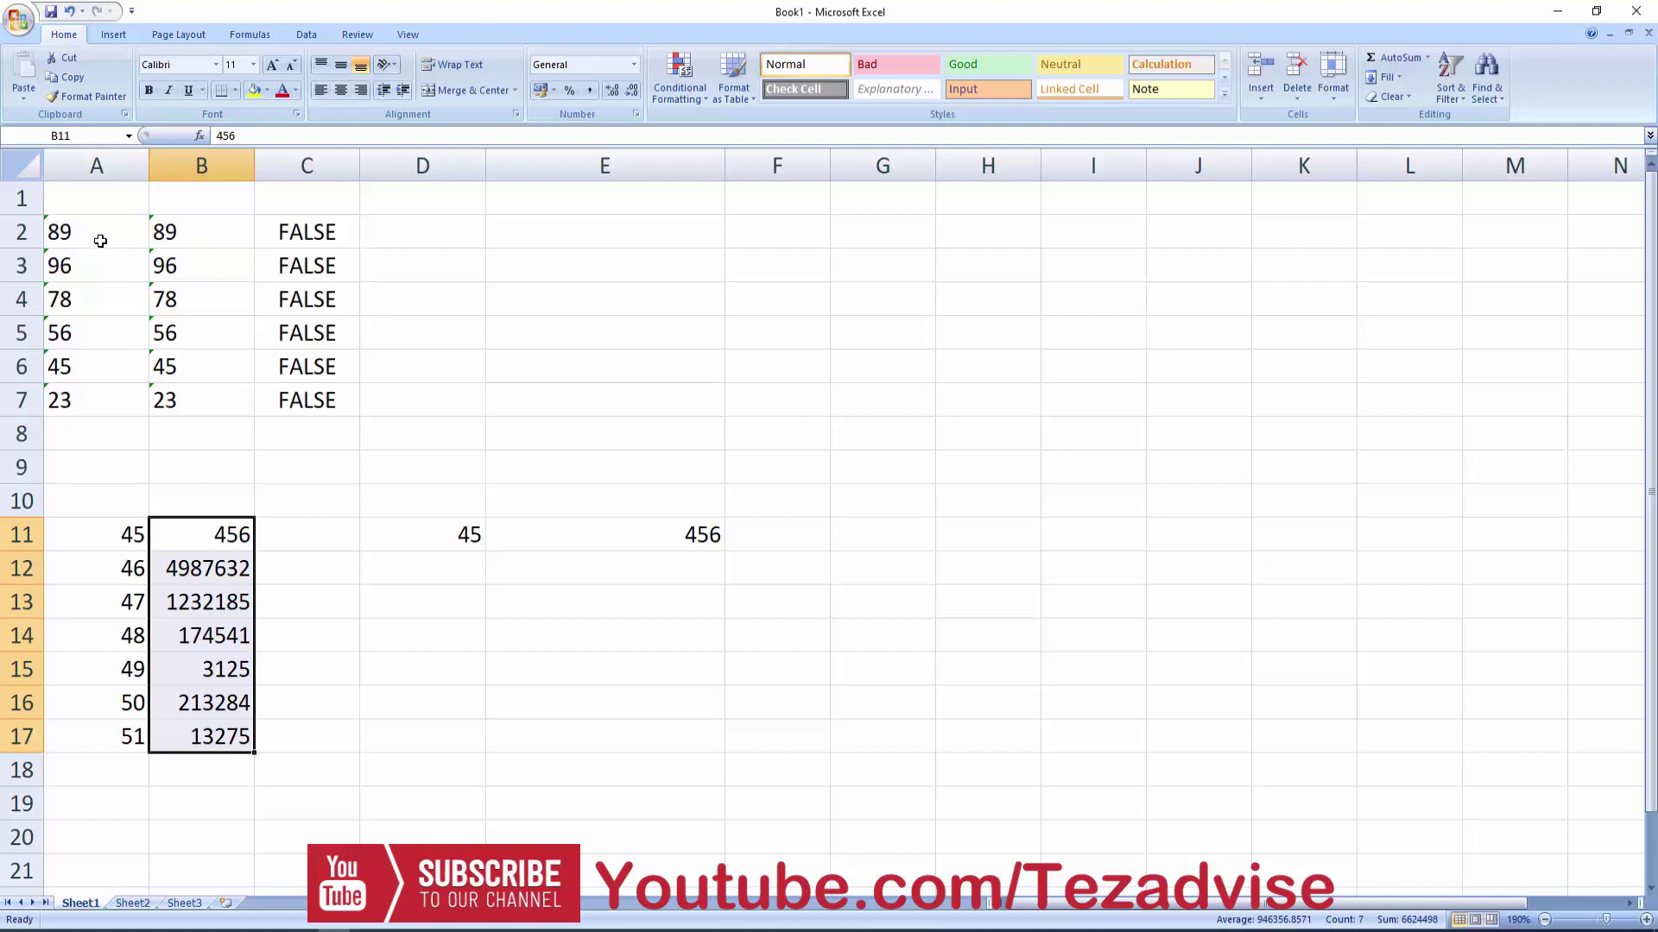
- Convert the text value in B2 to a number using its error-checking options, and check the ISNUMBER formula in C2
left_click(226, 233)
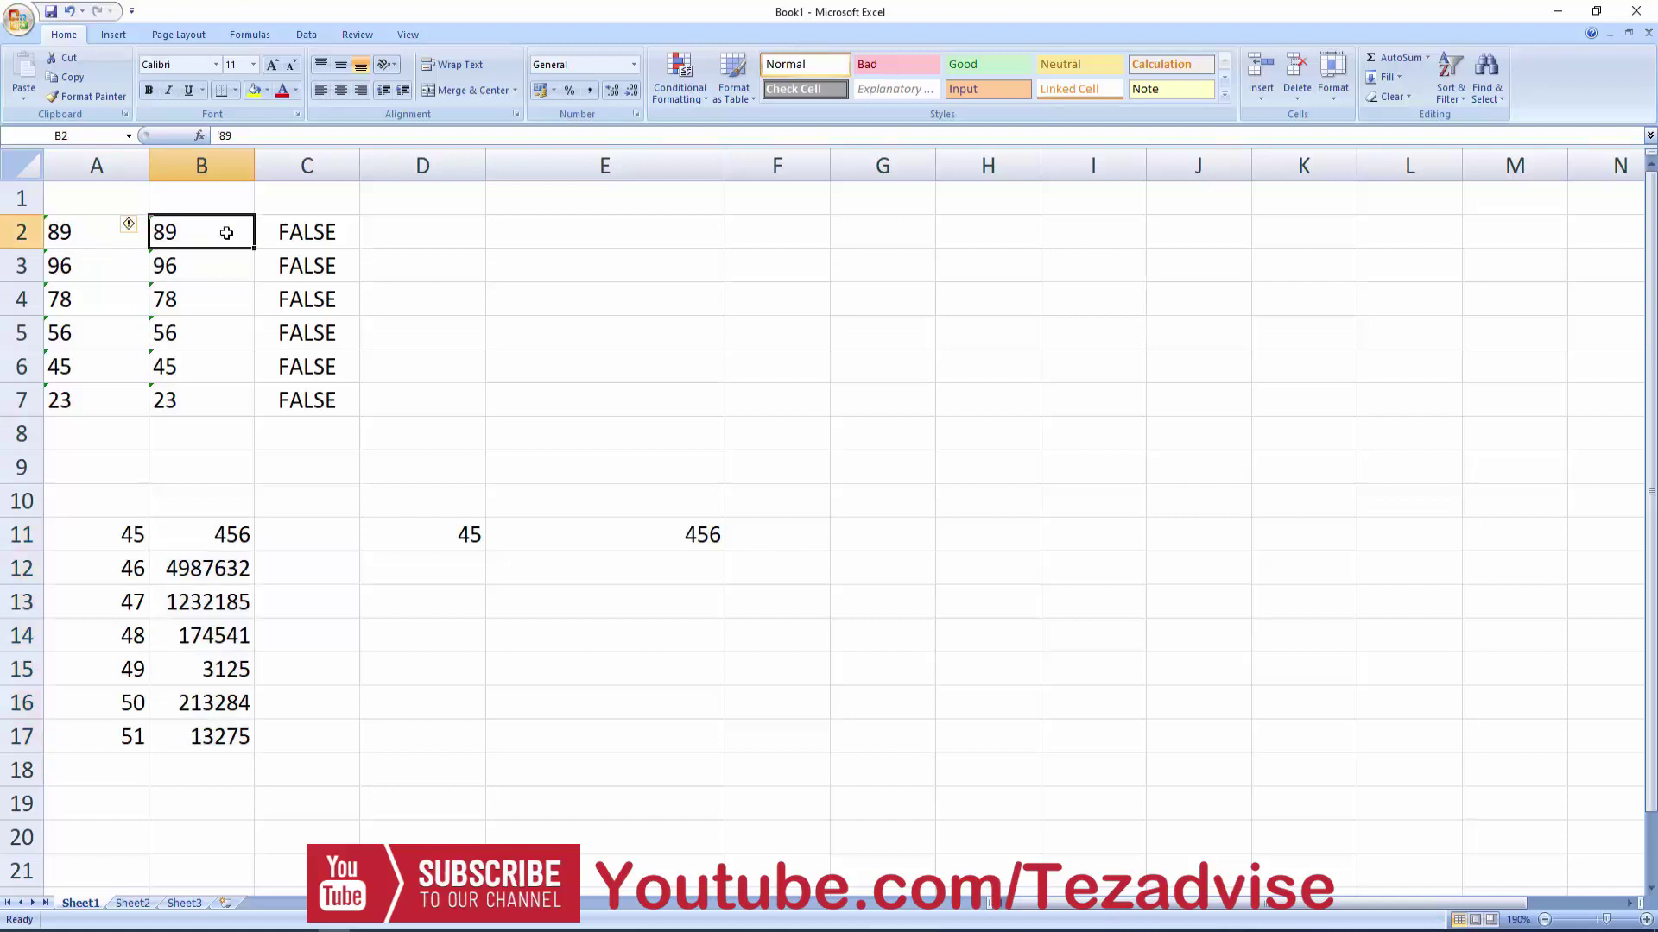
mouse_move(138, 234)
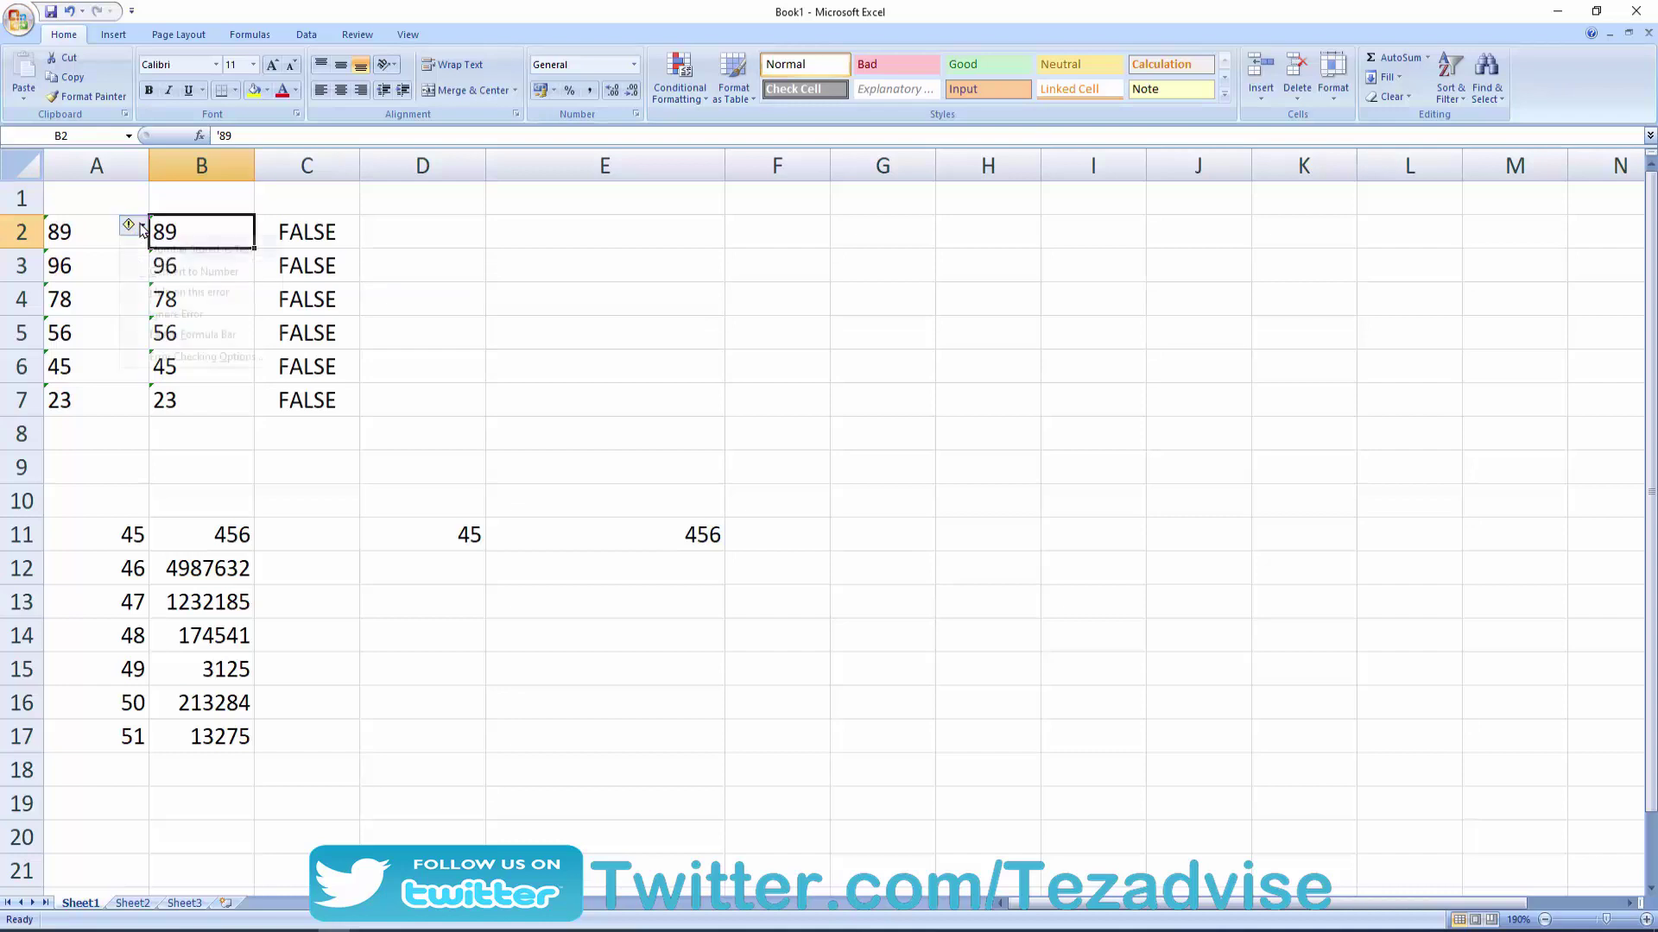
left_click(142, 229)
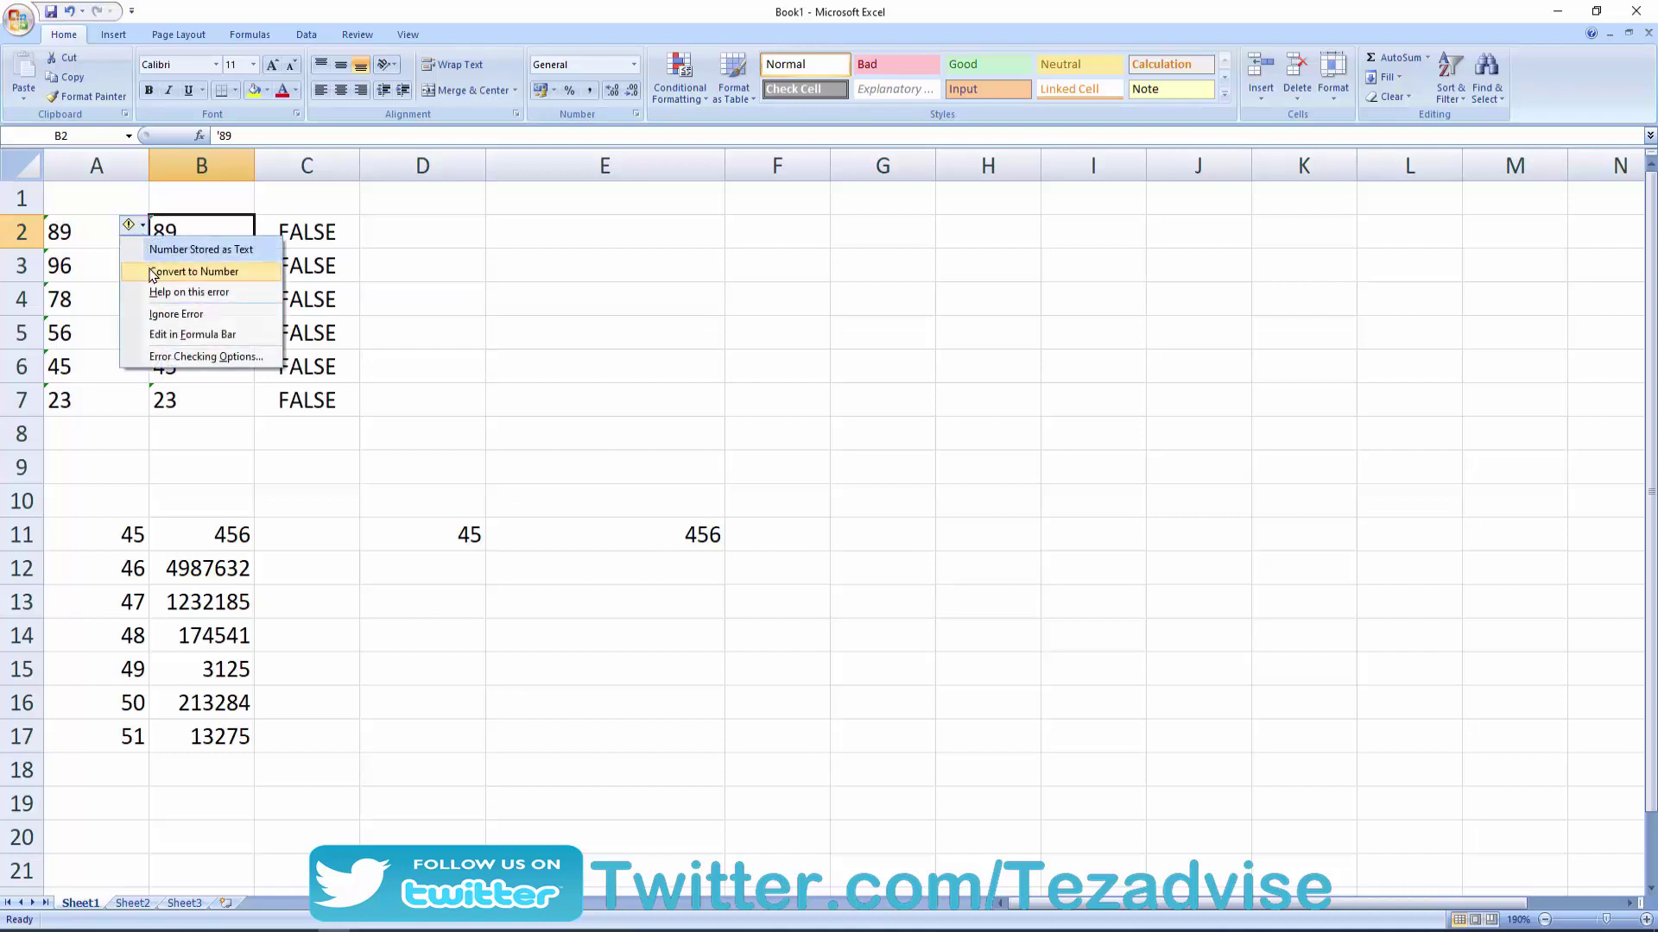
left_click(153, 272)
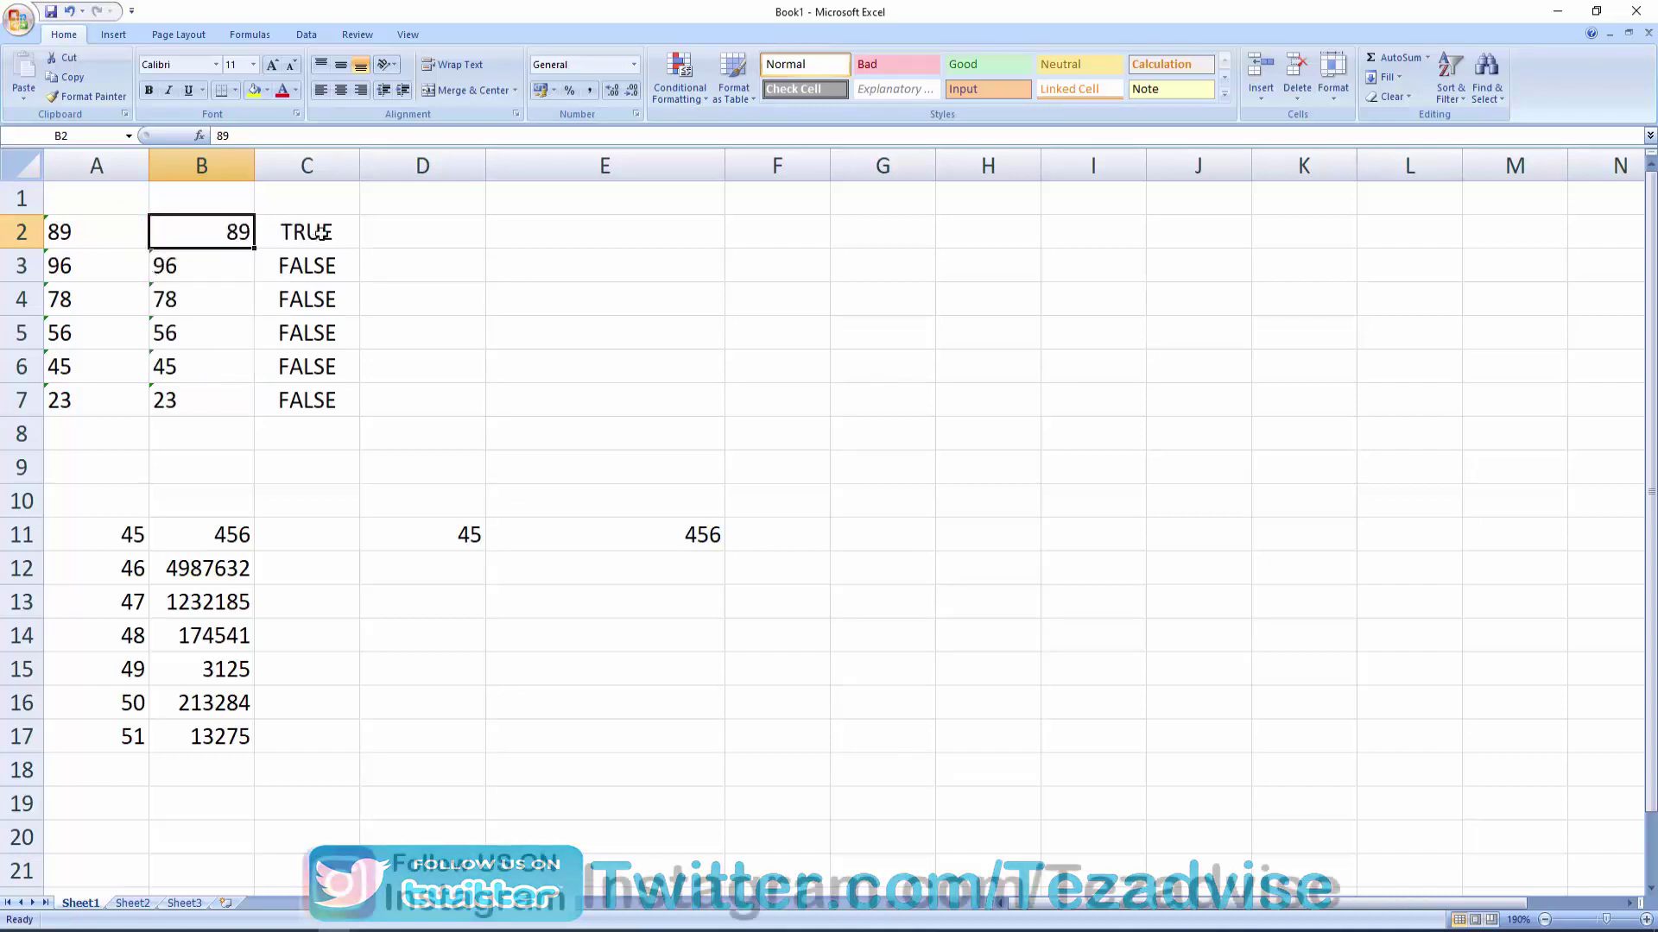
left_click(321, 230)
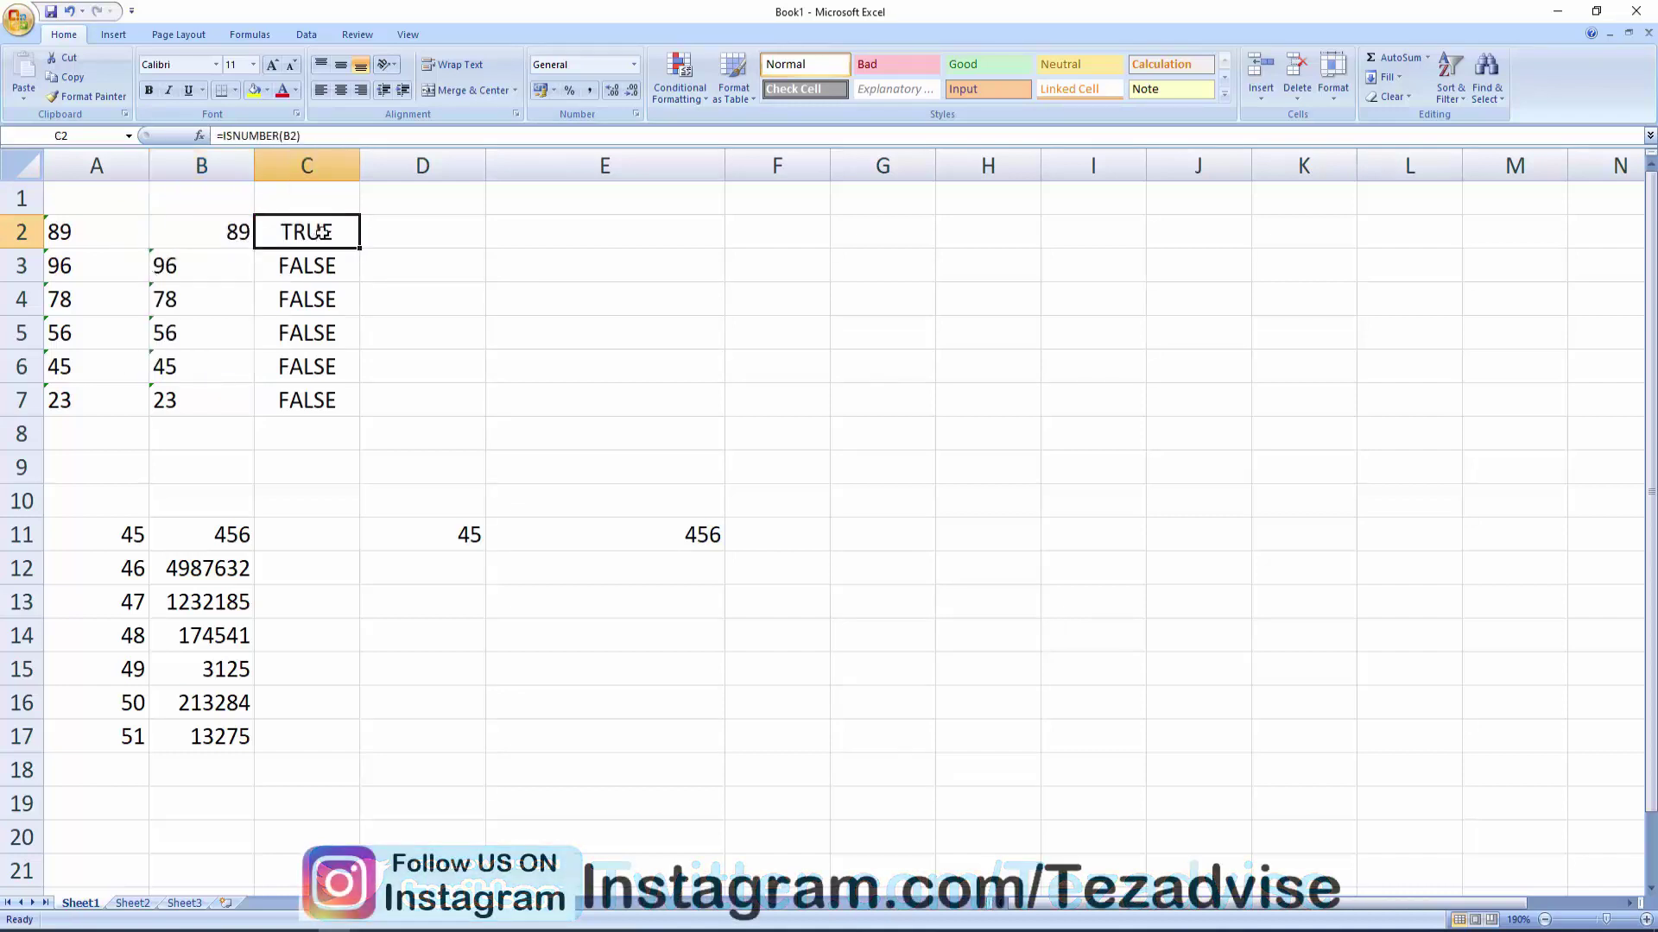
left_click(216, 232)
left_click(319, 231)
left_click(423, 231)
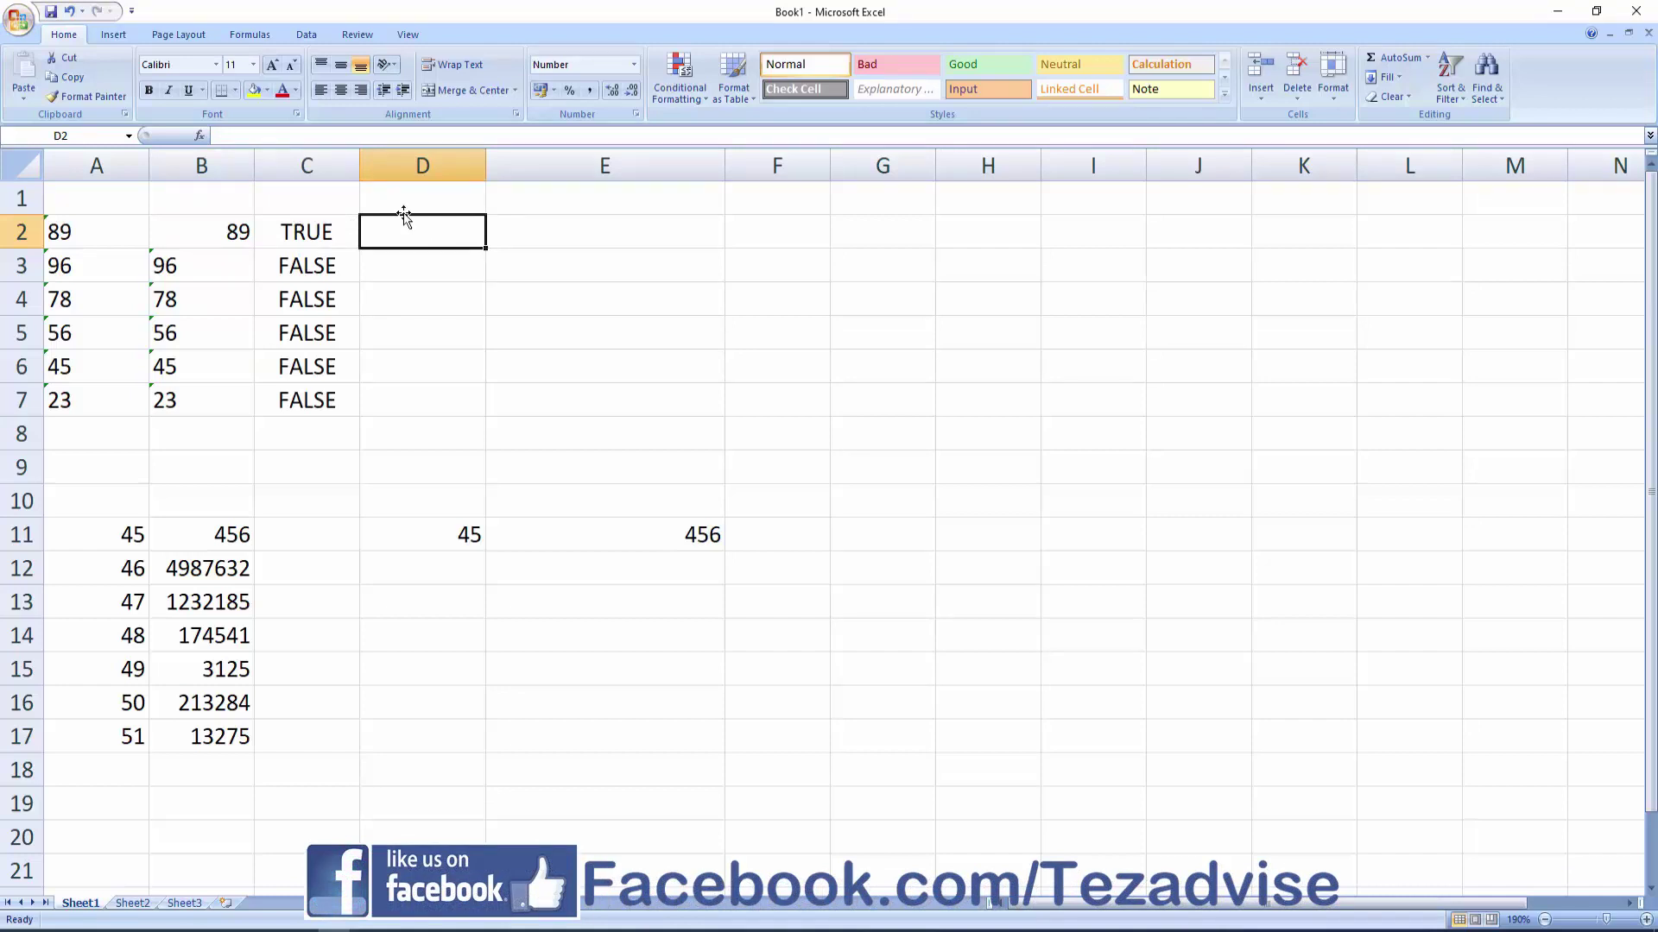
- Enter =VALUE(B3) in E3 as a trial conversion of the text number in B3
left_click(578, 264)
type("=")
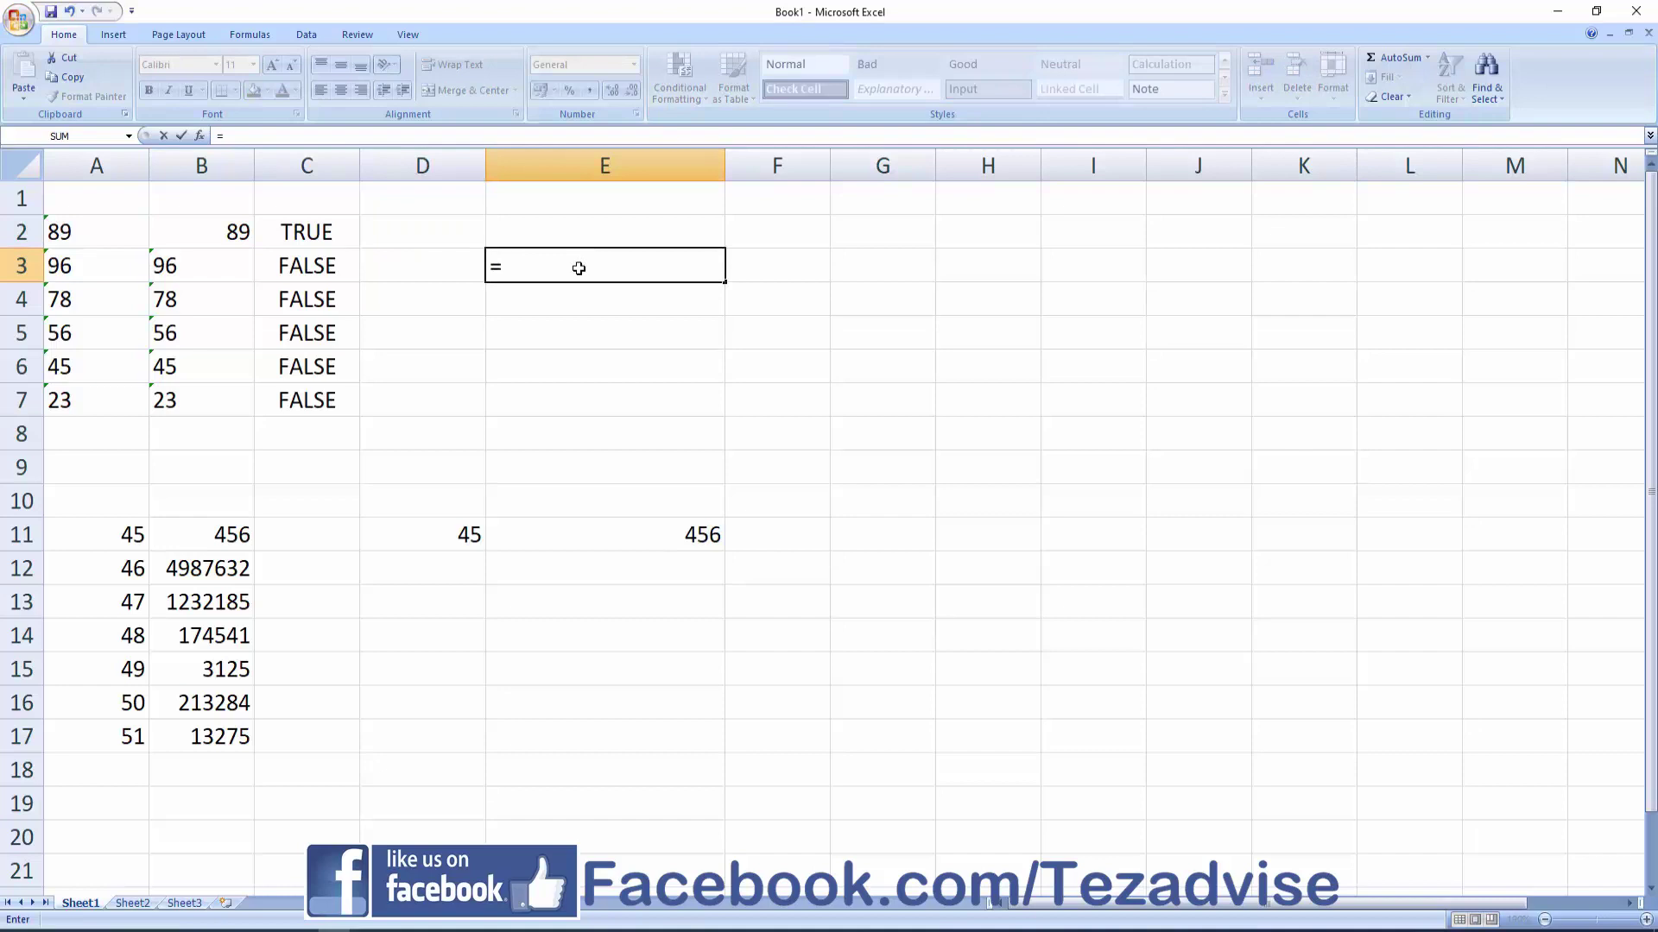
type("=cal")
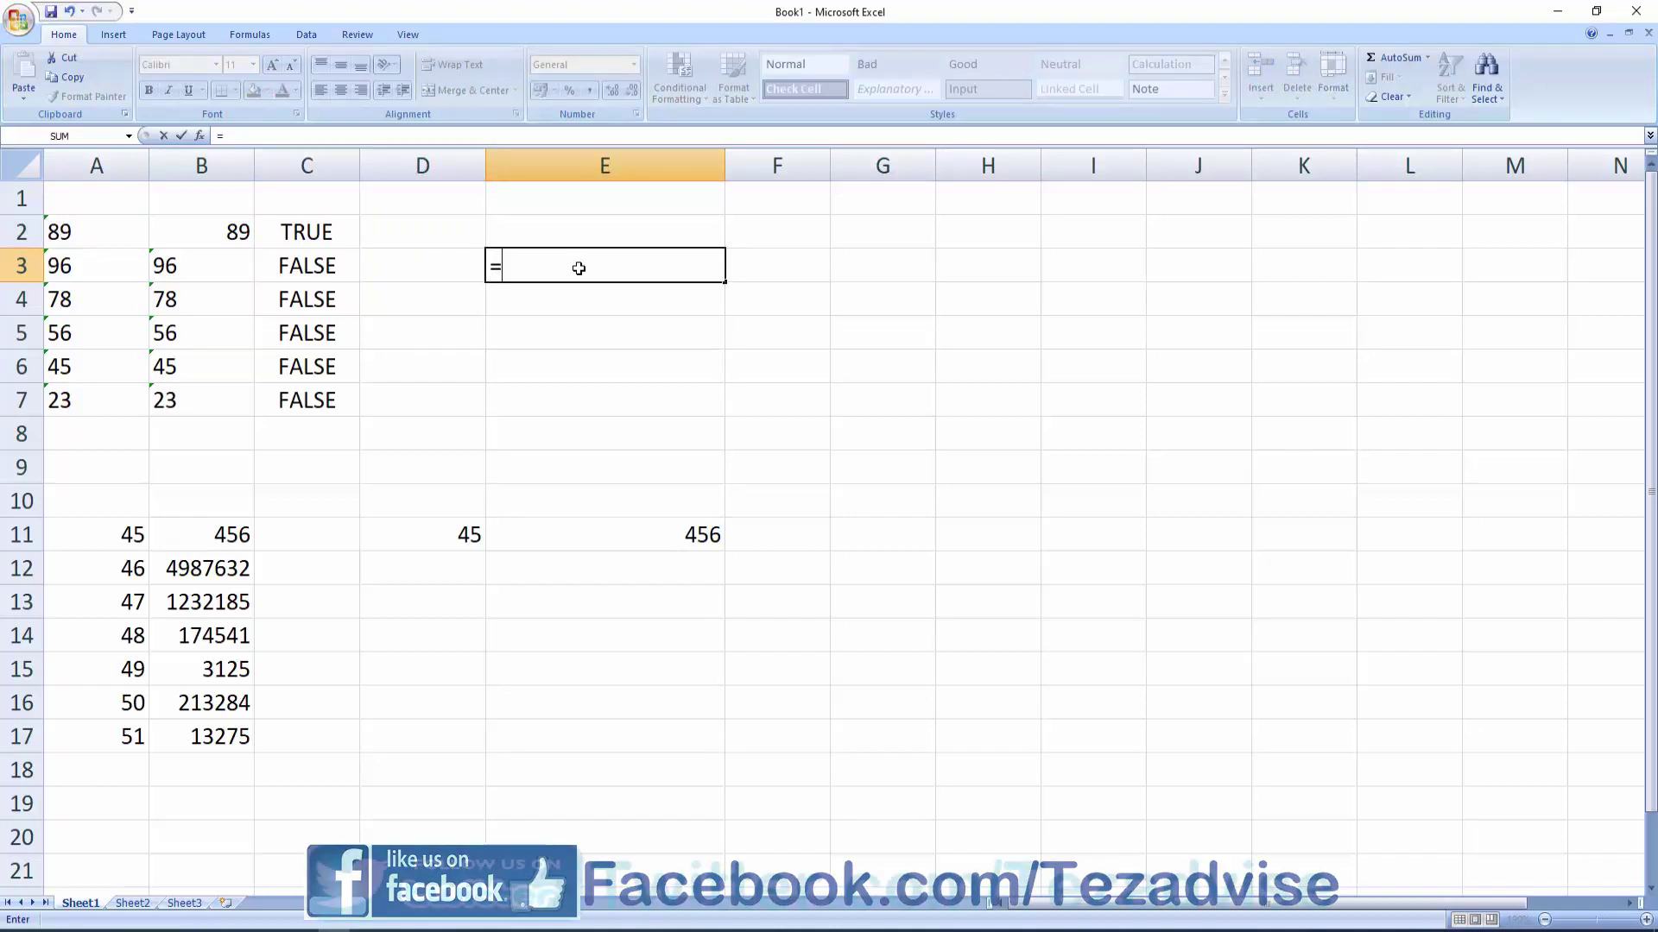
key("BackSpace")
key("BackSpace")
key("BackSpace")
type("VALUE(")
key("Left")
key("Left")
key("Left")
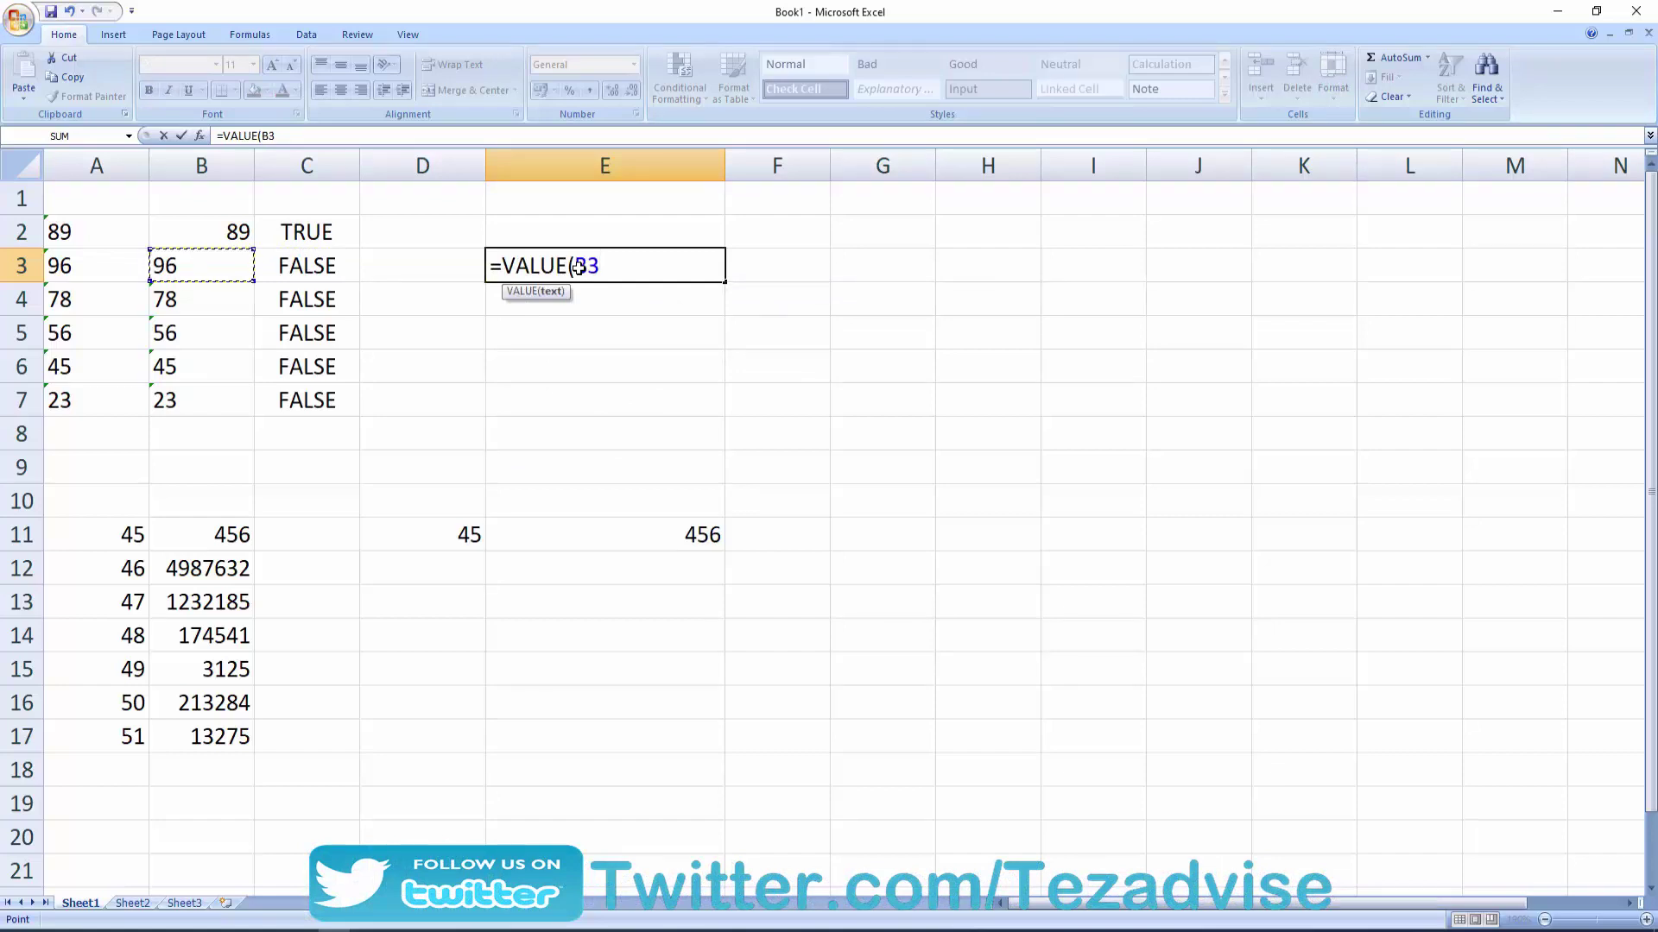
type(")")
key("Return")
left_click(578, 267)
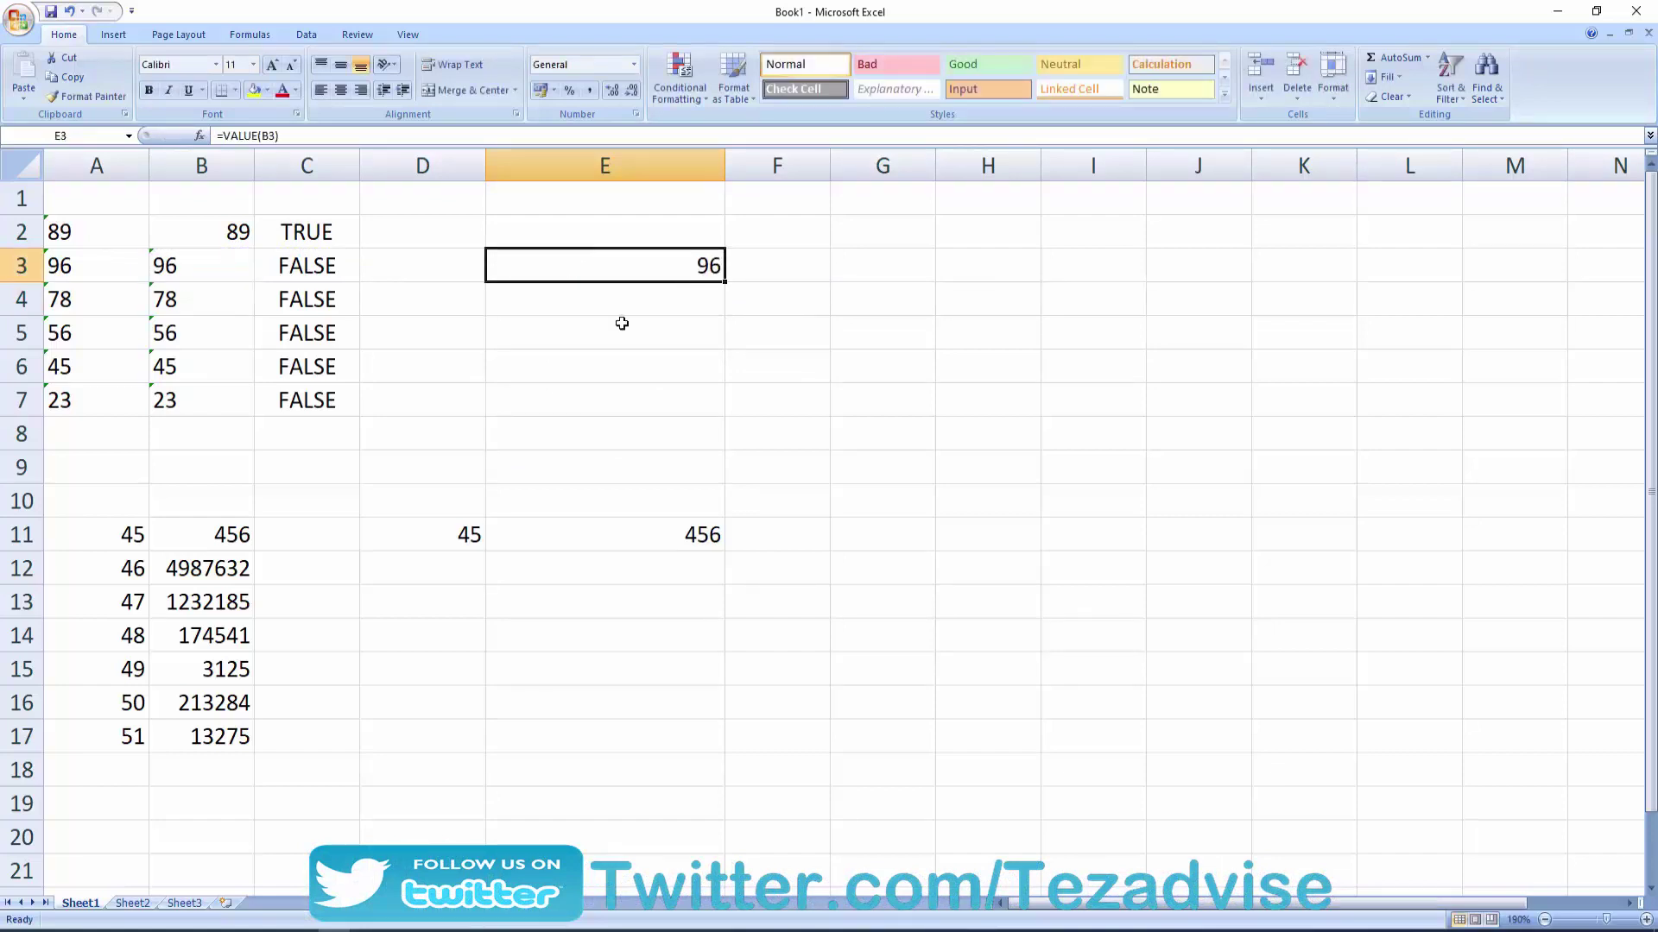
- Replace the text number in B3 with the formula =VALUE(A3)
left_click(173, 263)
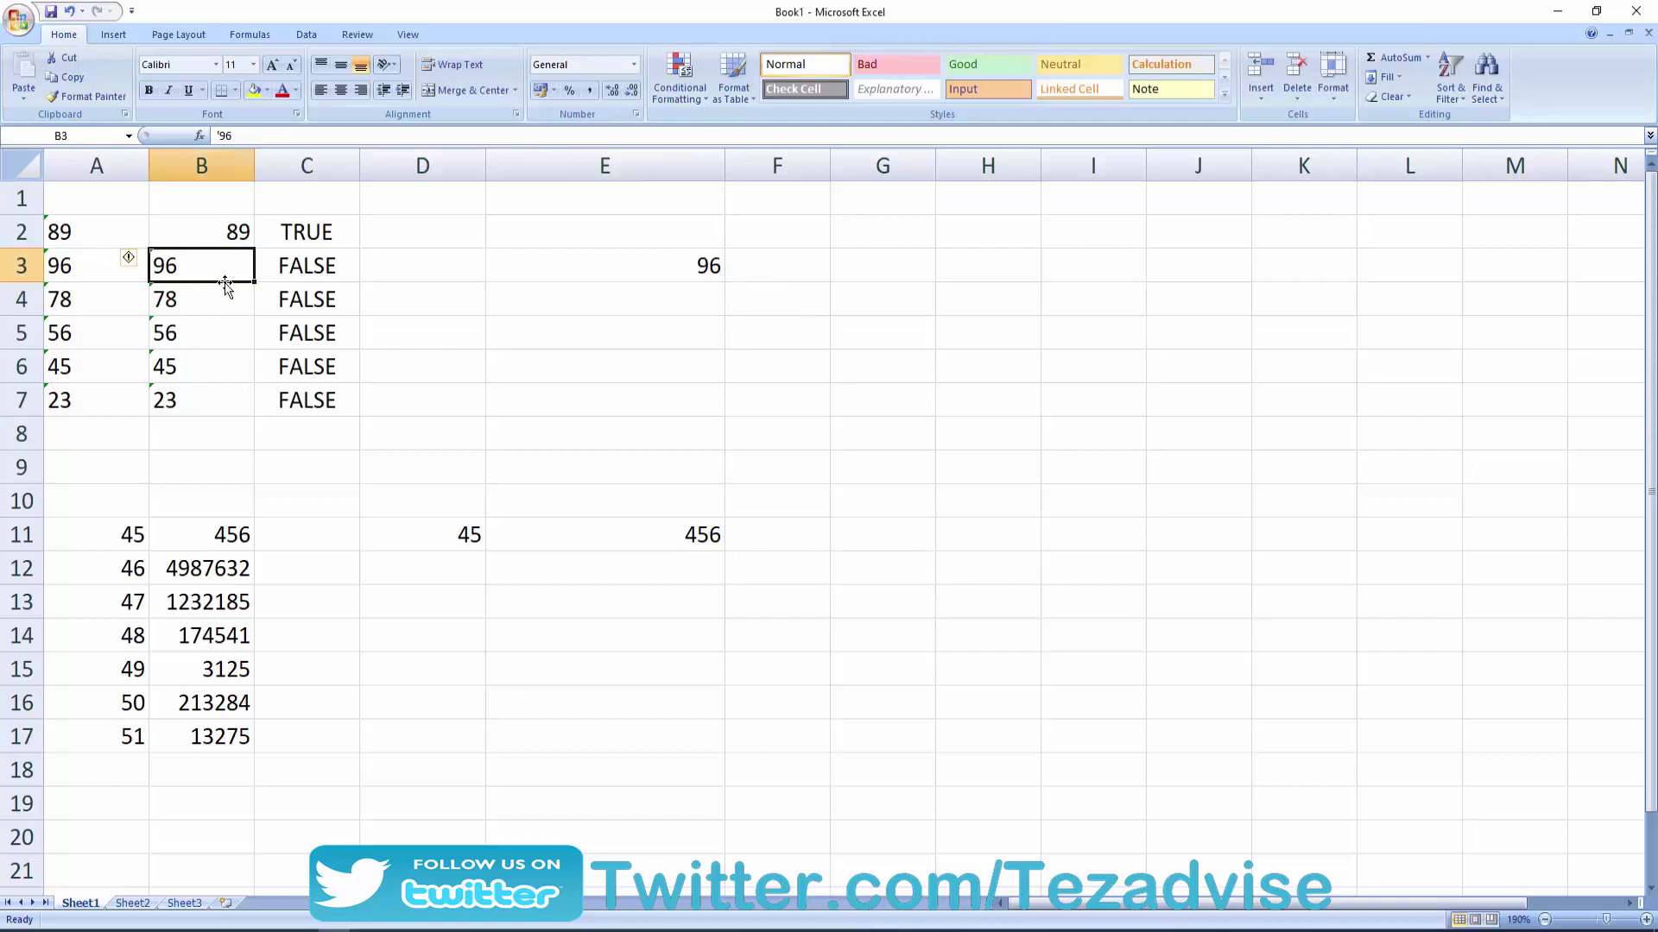
type("=value")
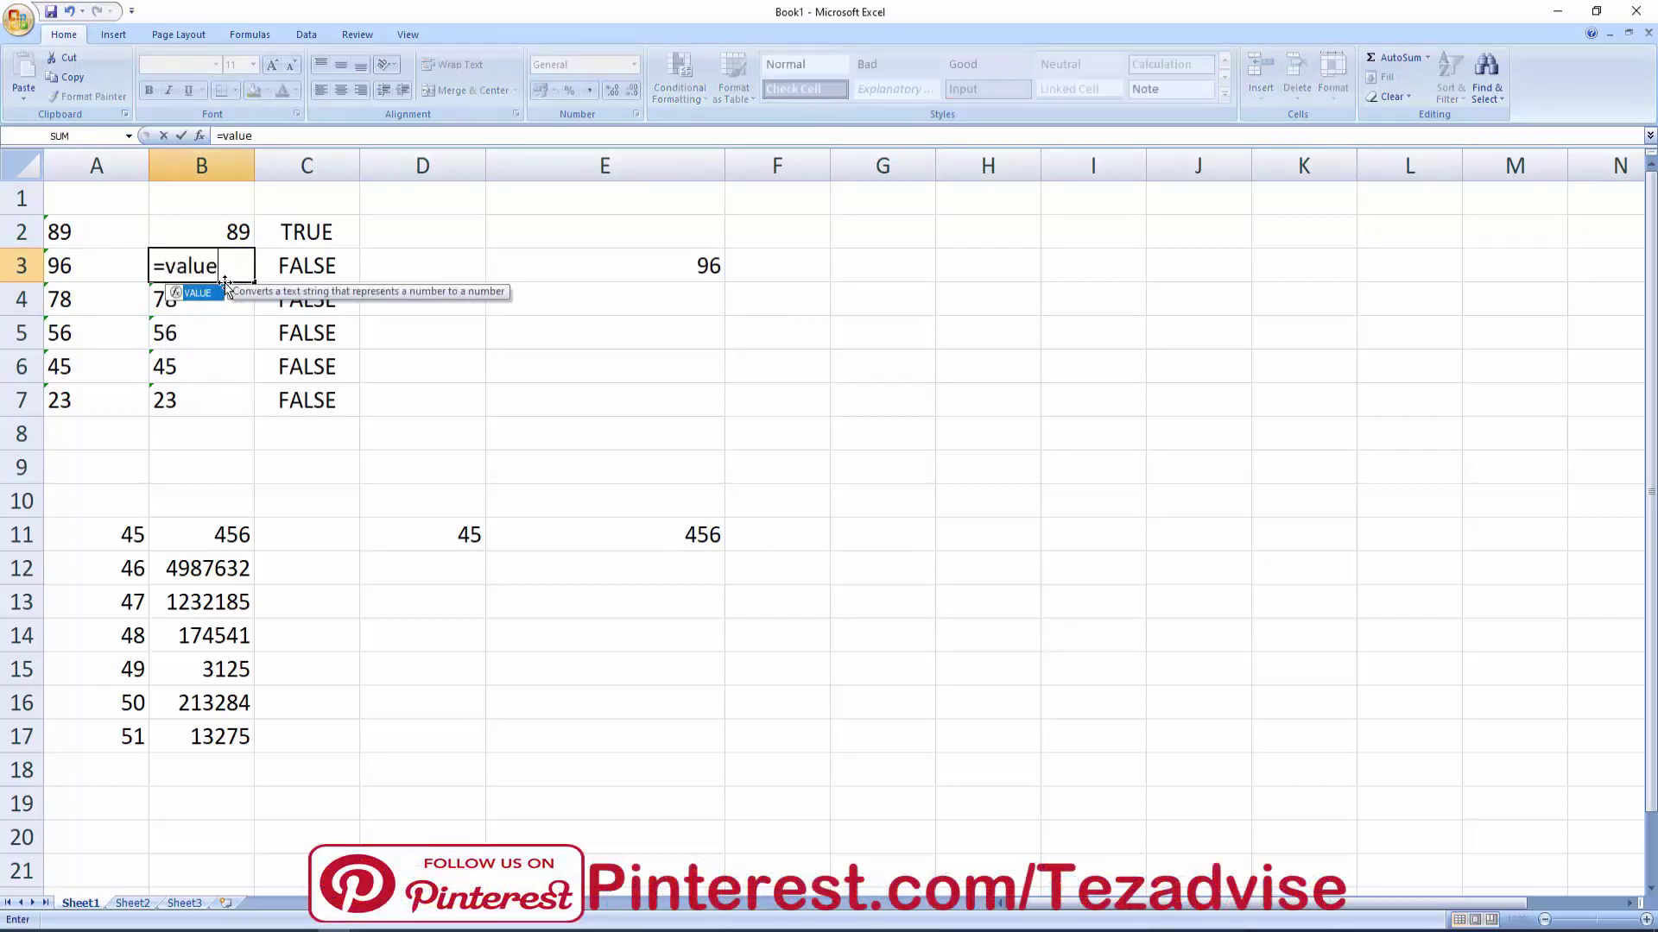
key("Tab")
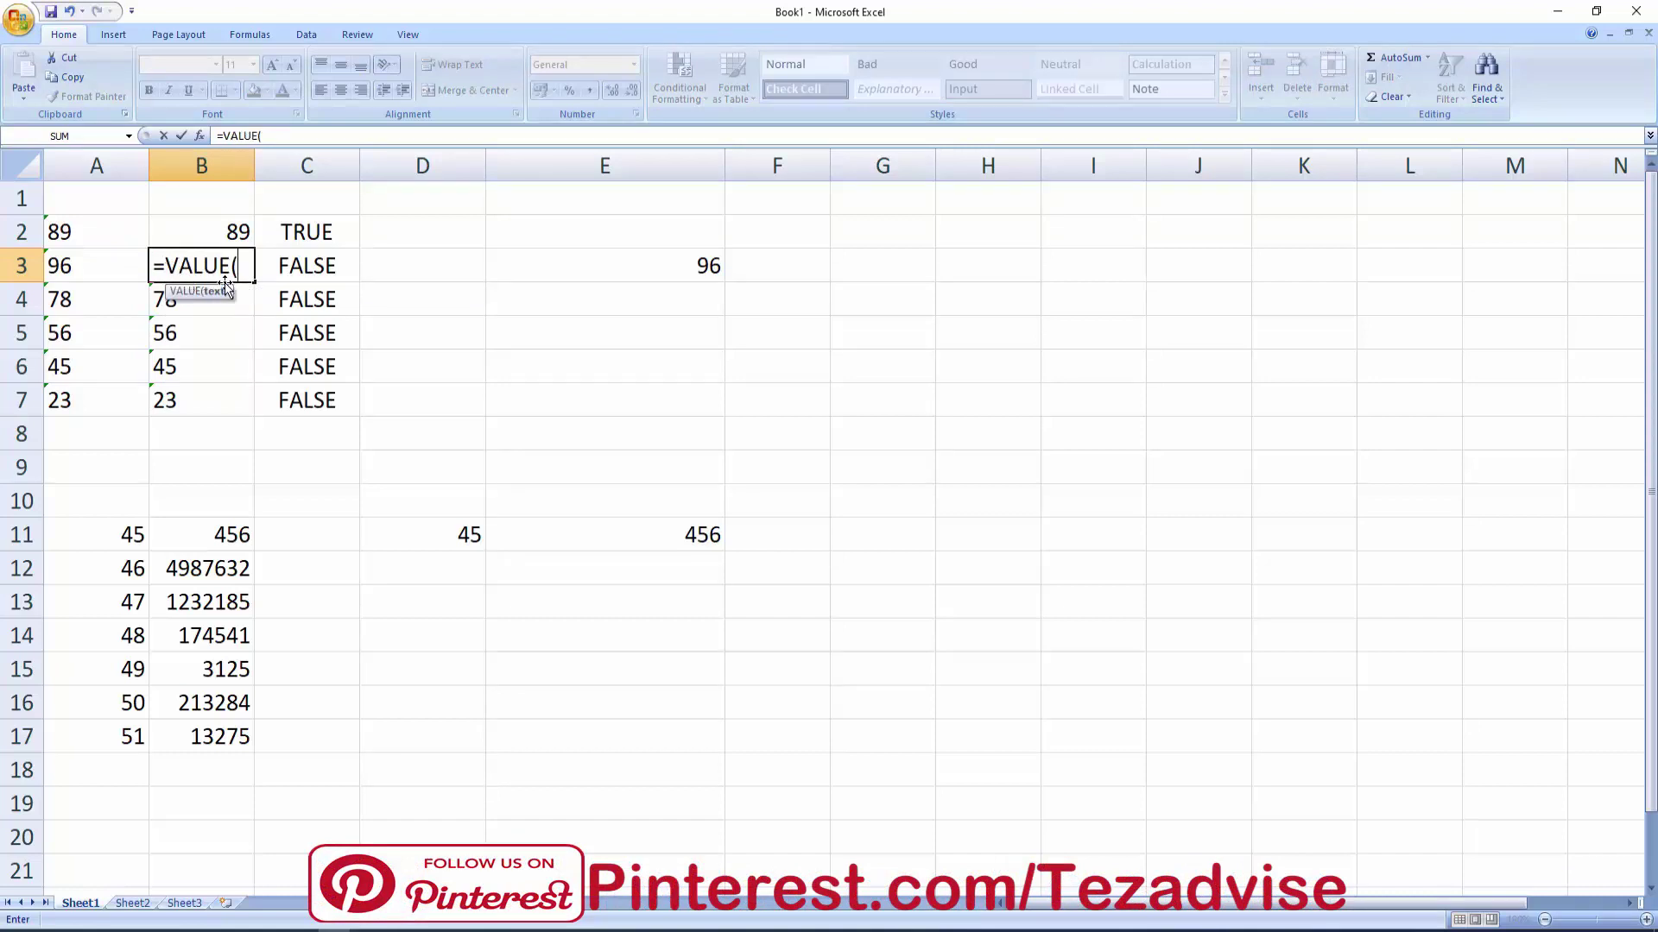
key("Left")
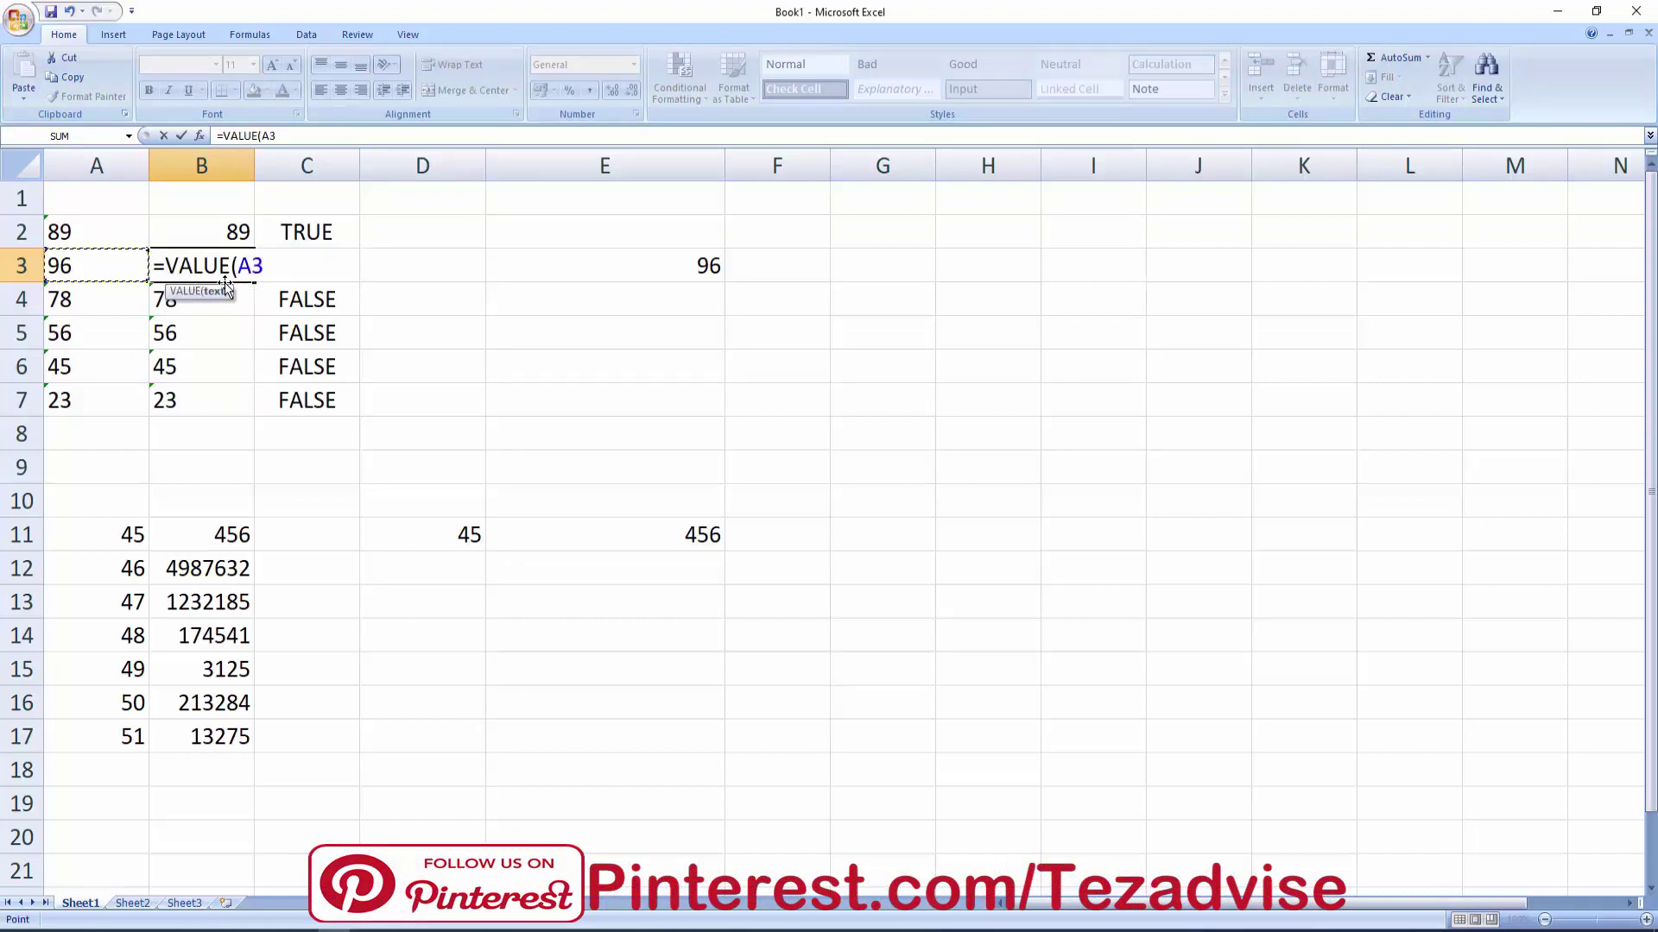
type(")")
key("Return")
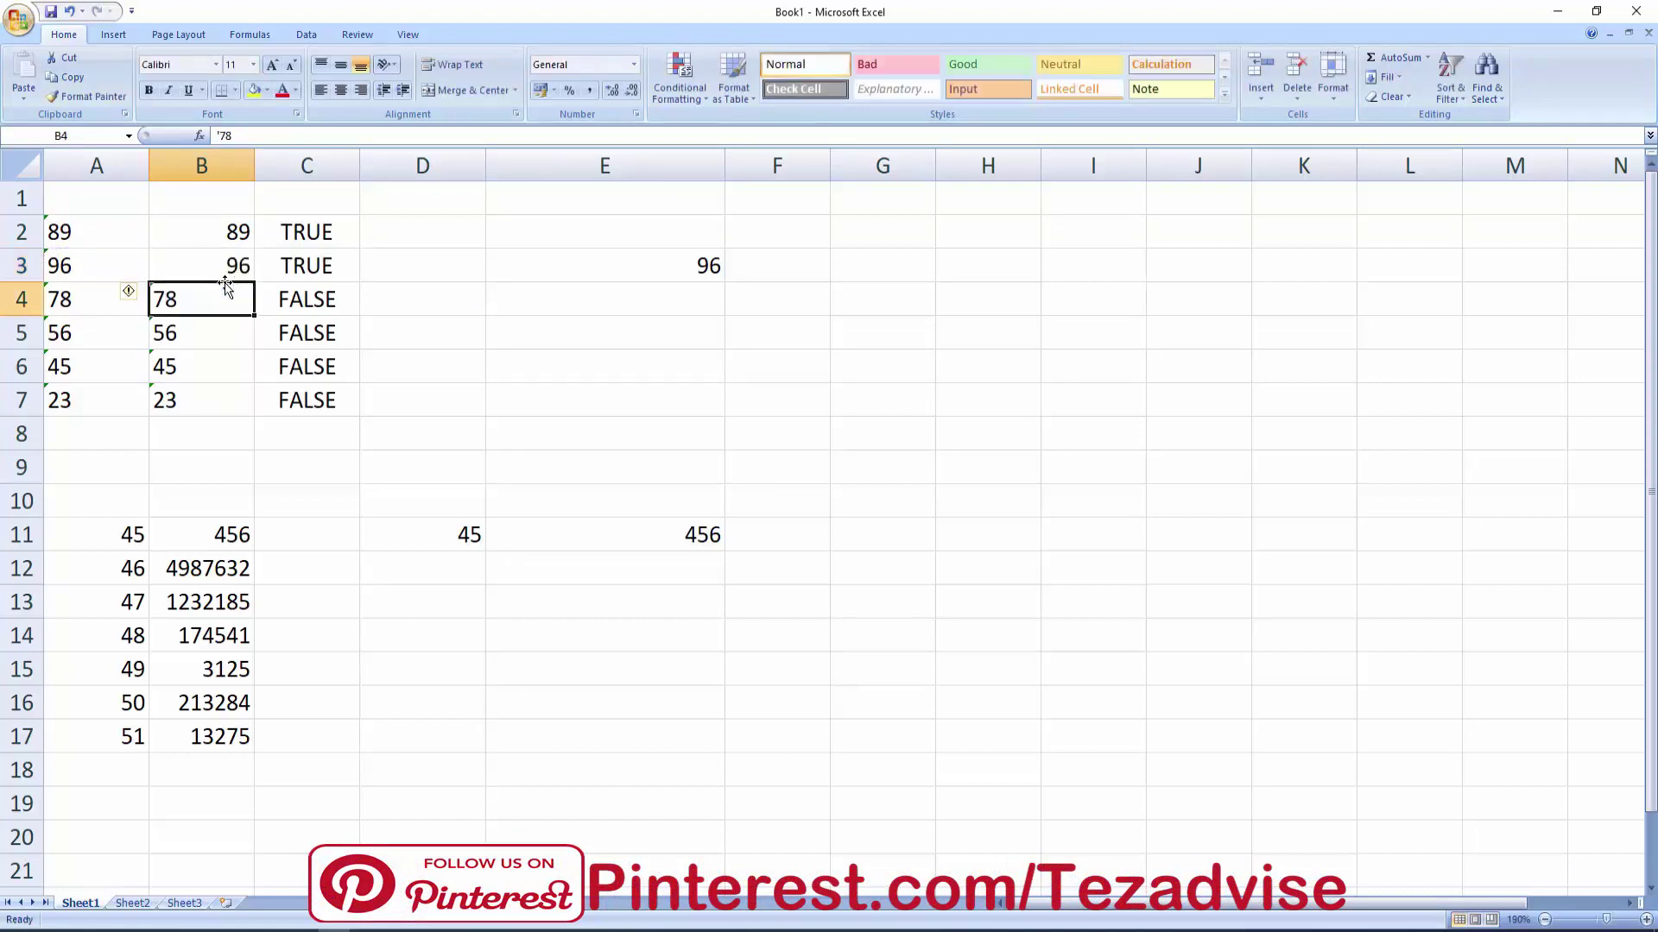
left_click(226, 259)
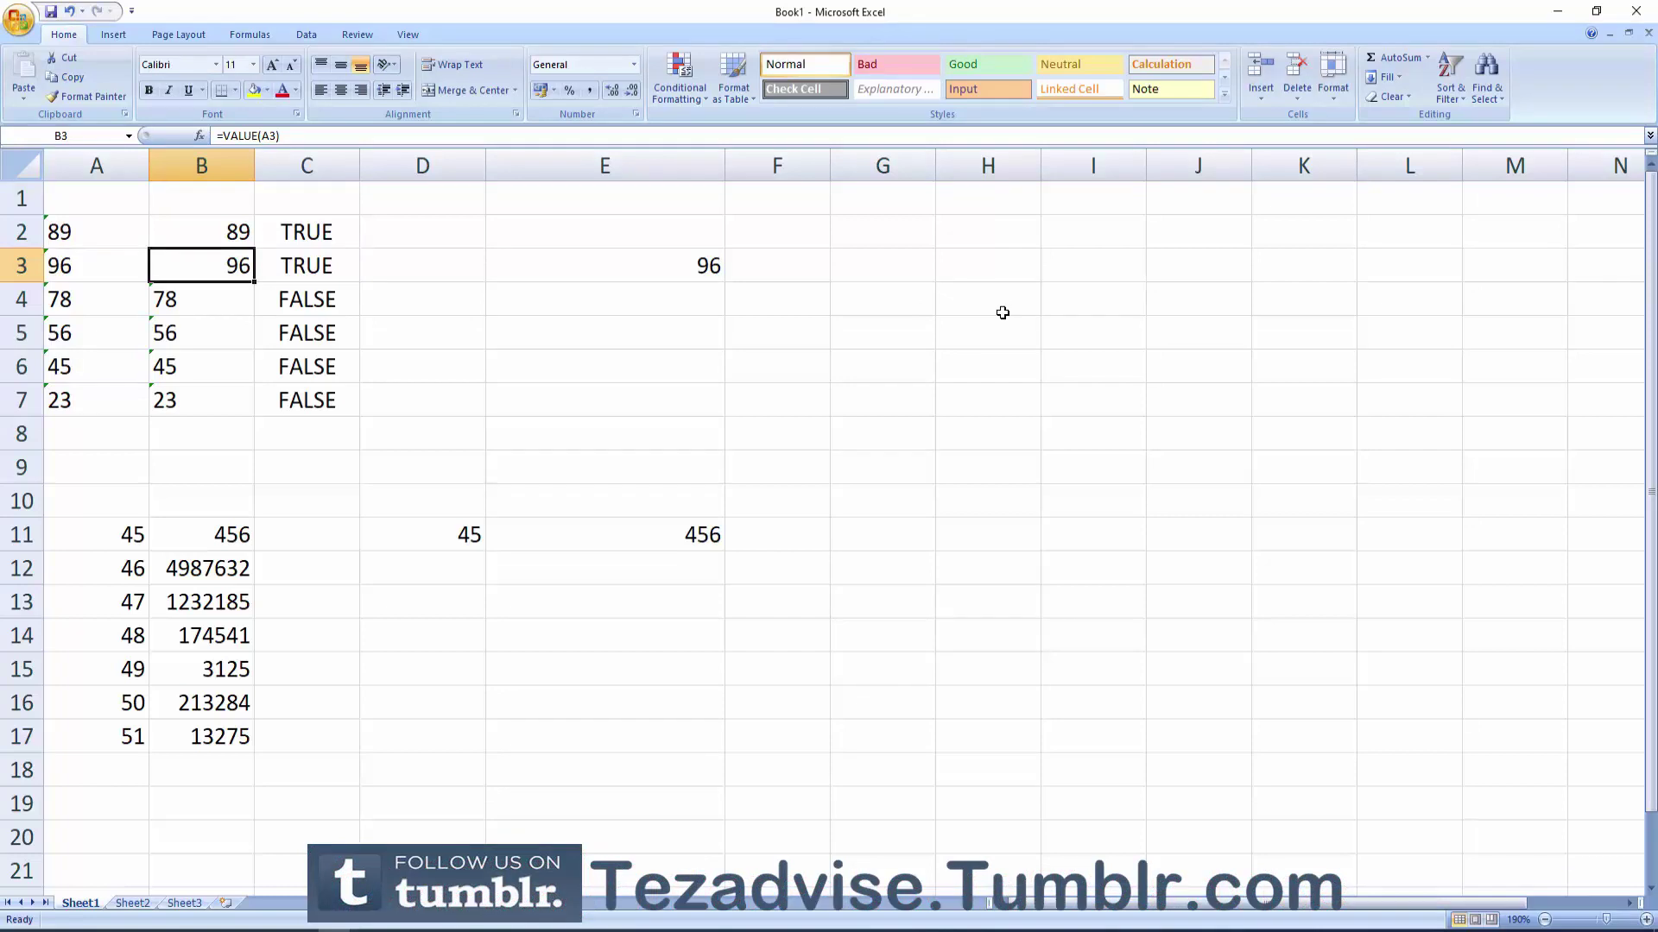
- Clear the trial VALUE formula from E3
left_click(710, 266)
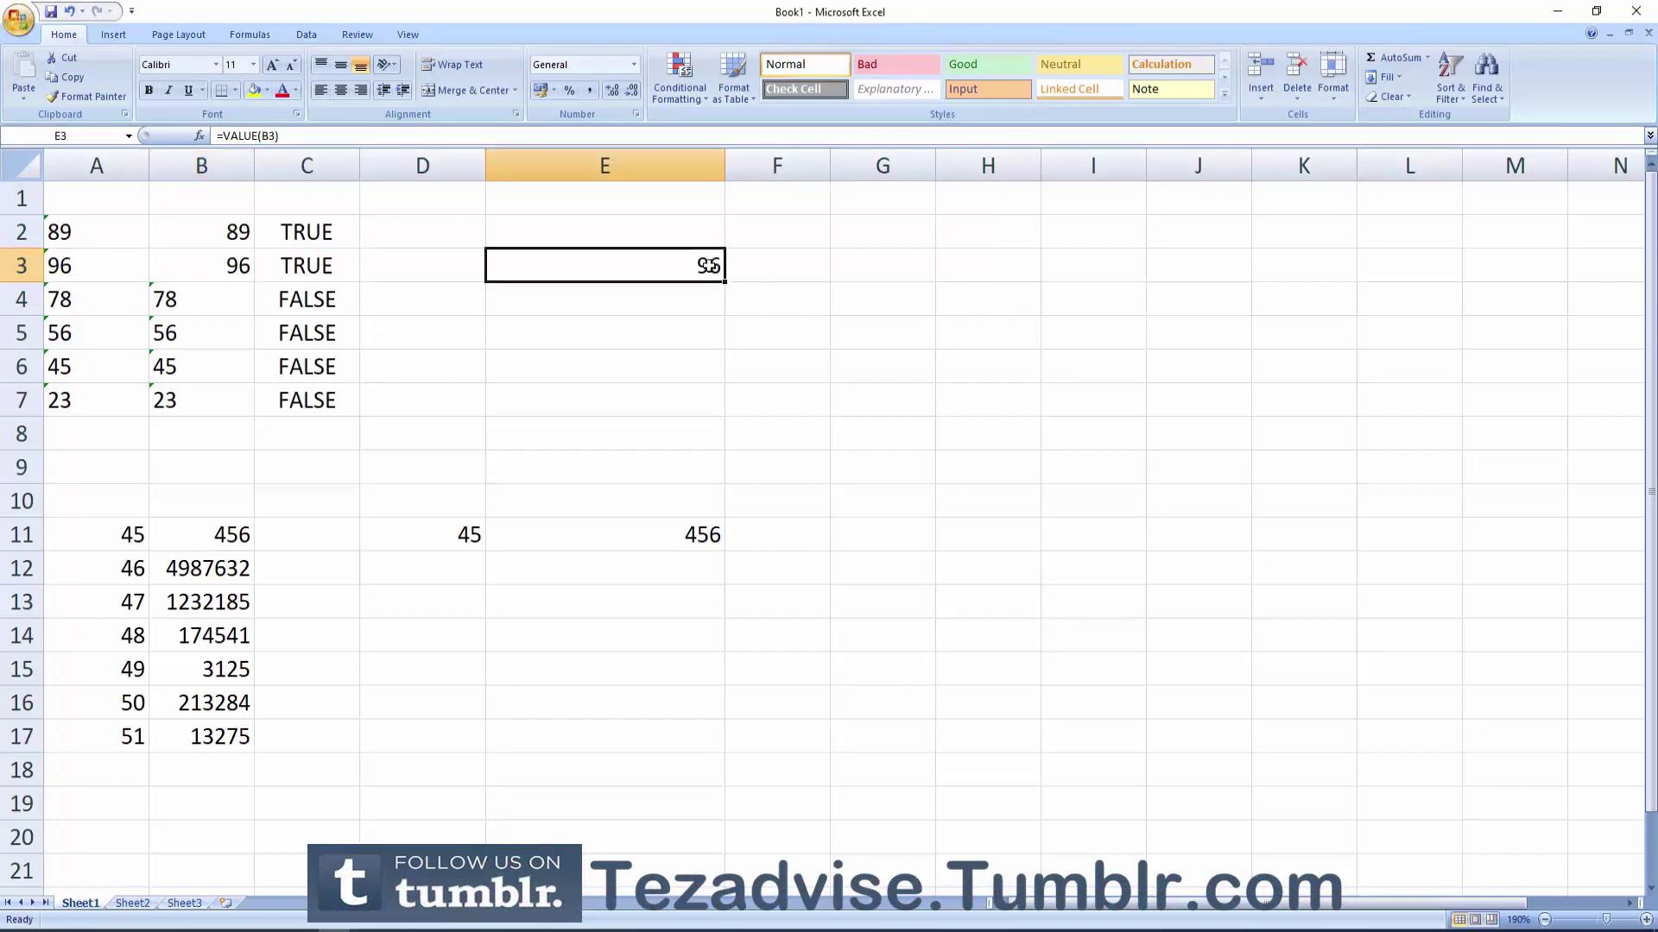
key("Delete")
- Convert B4 to a number by copying the blank cell D3 onto it with Paste Special's Add operation, and check C4
left_click(435, 267)
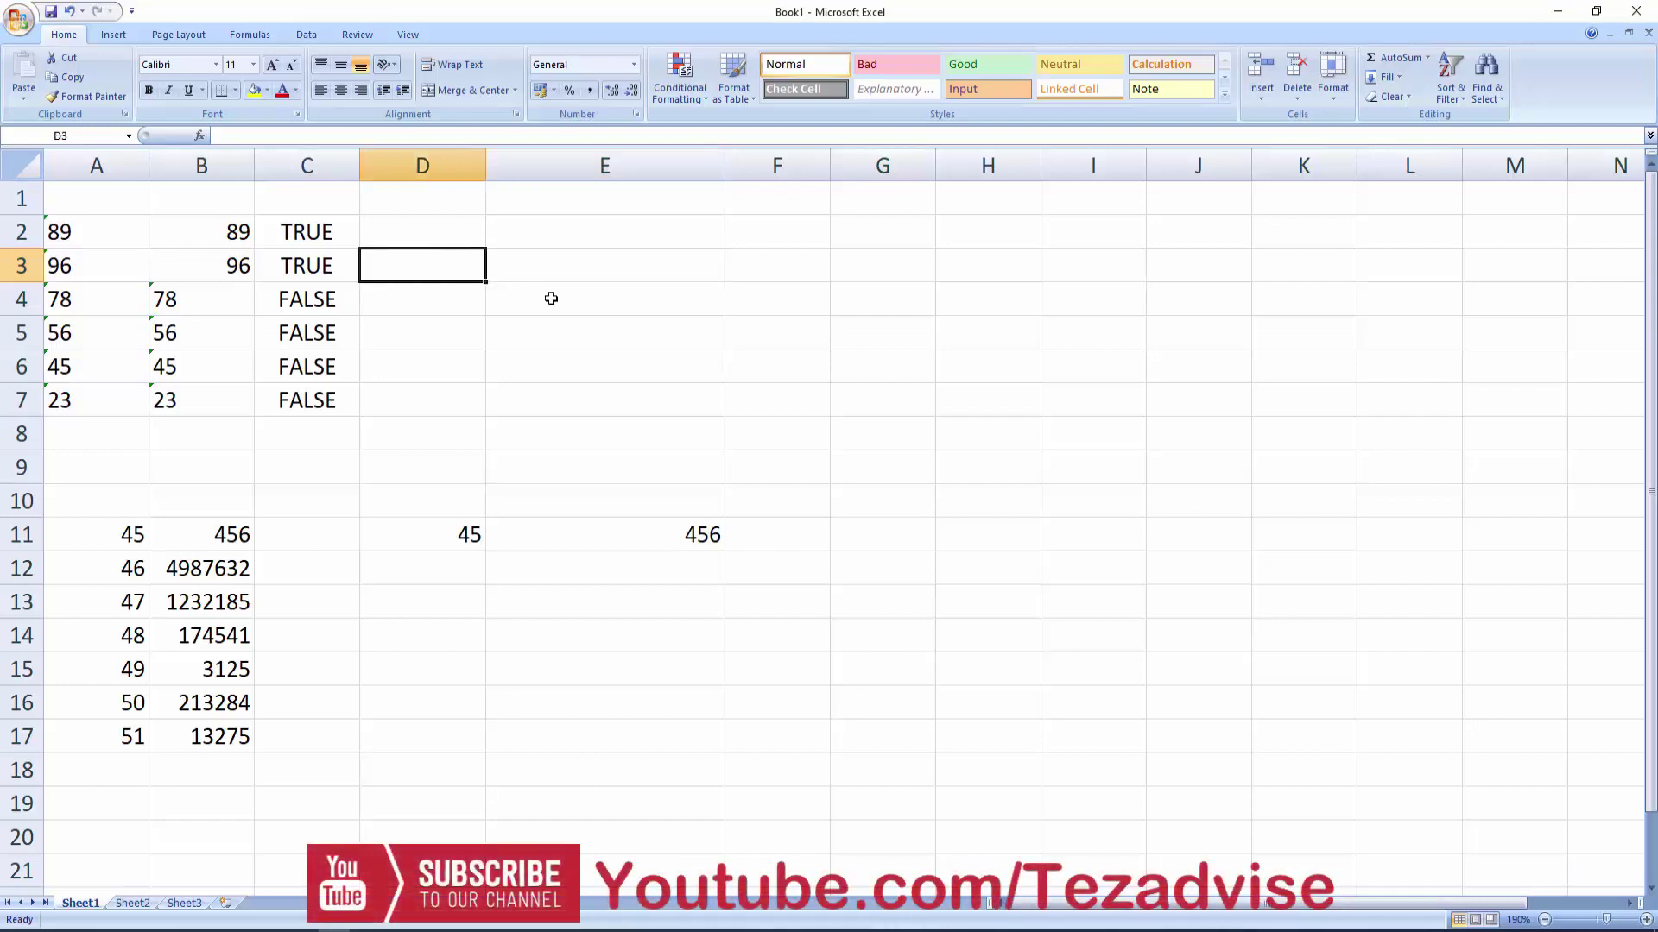
key("ctrl+c")
left_click(219, 296)
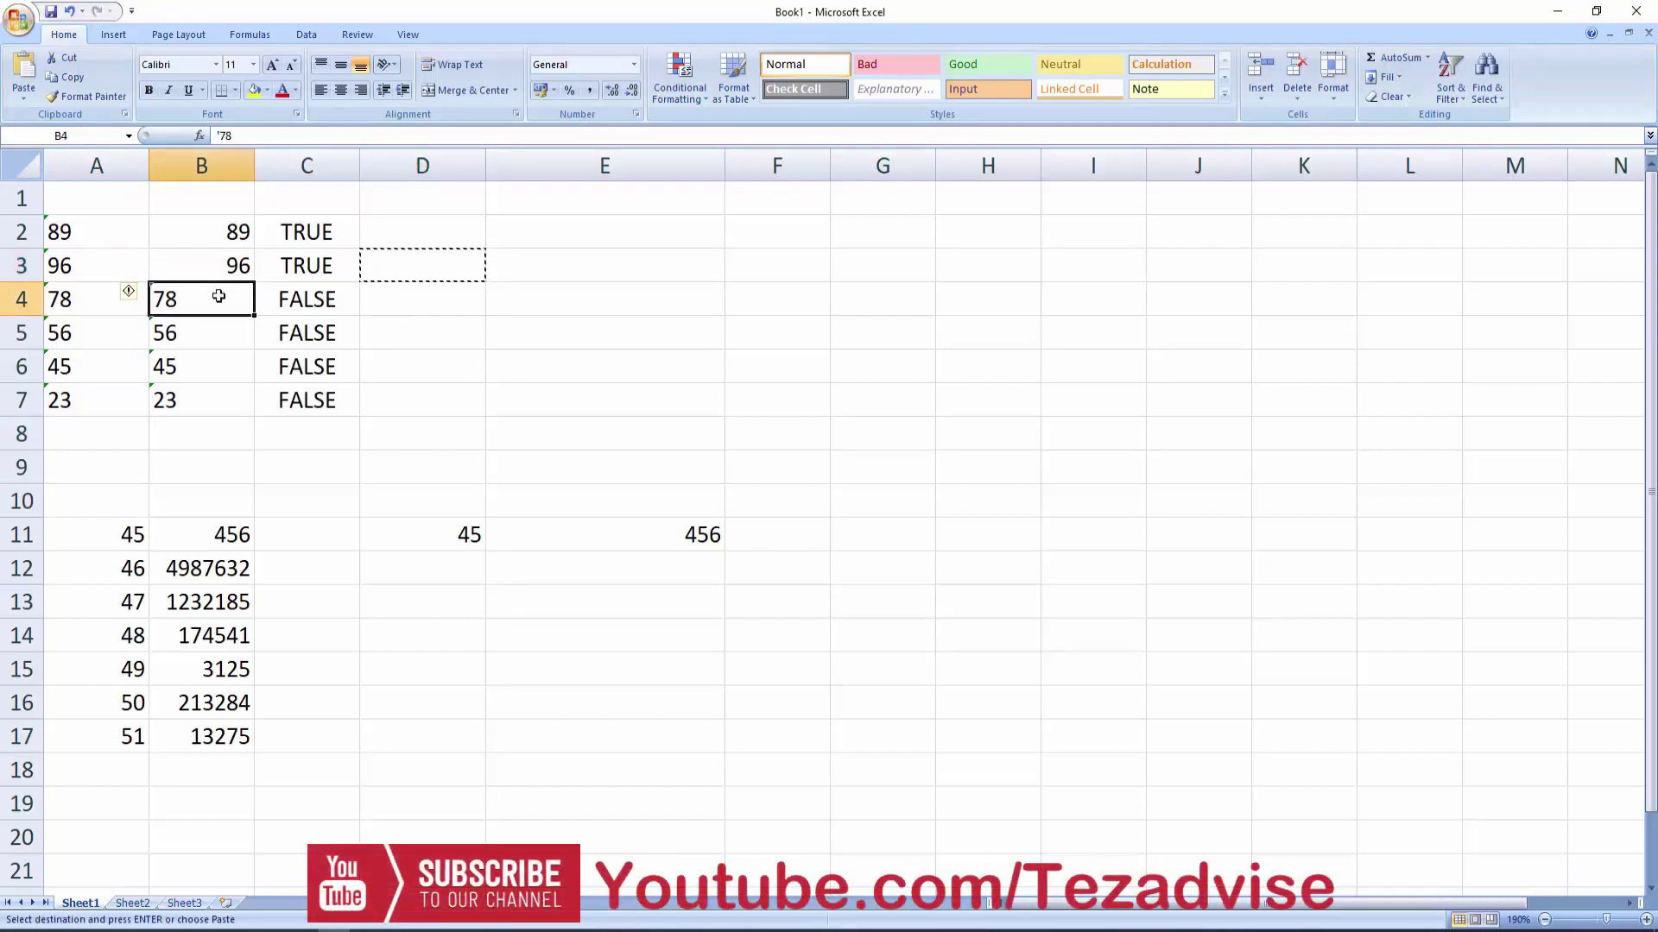
left_click(25, 102)
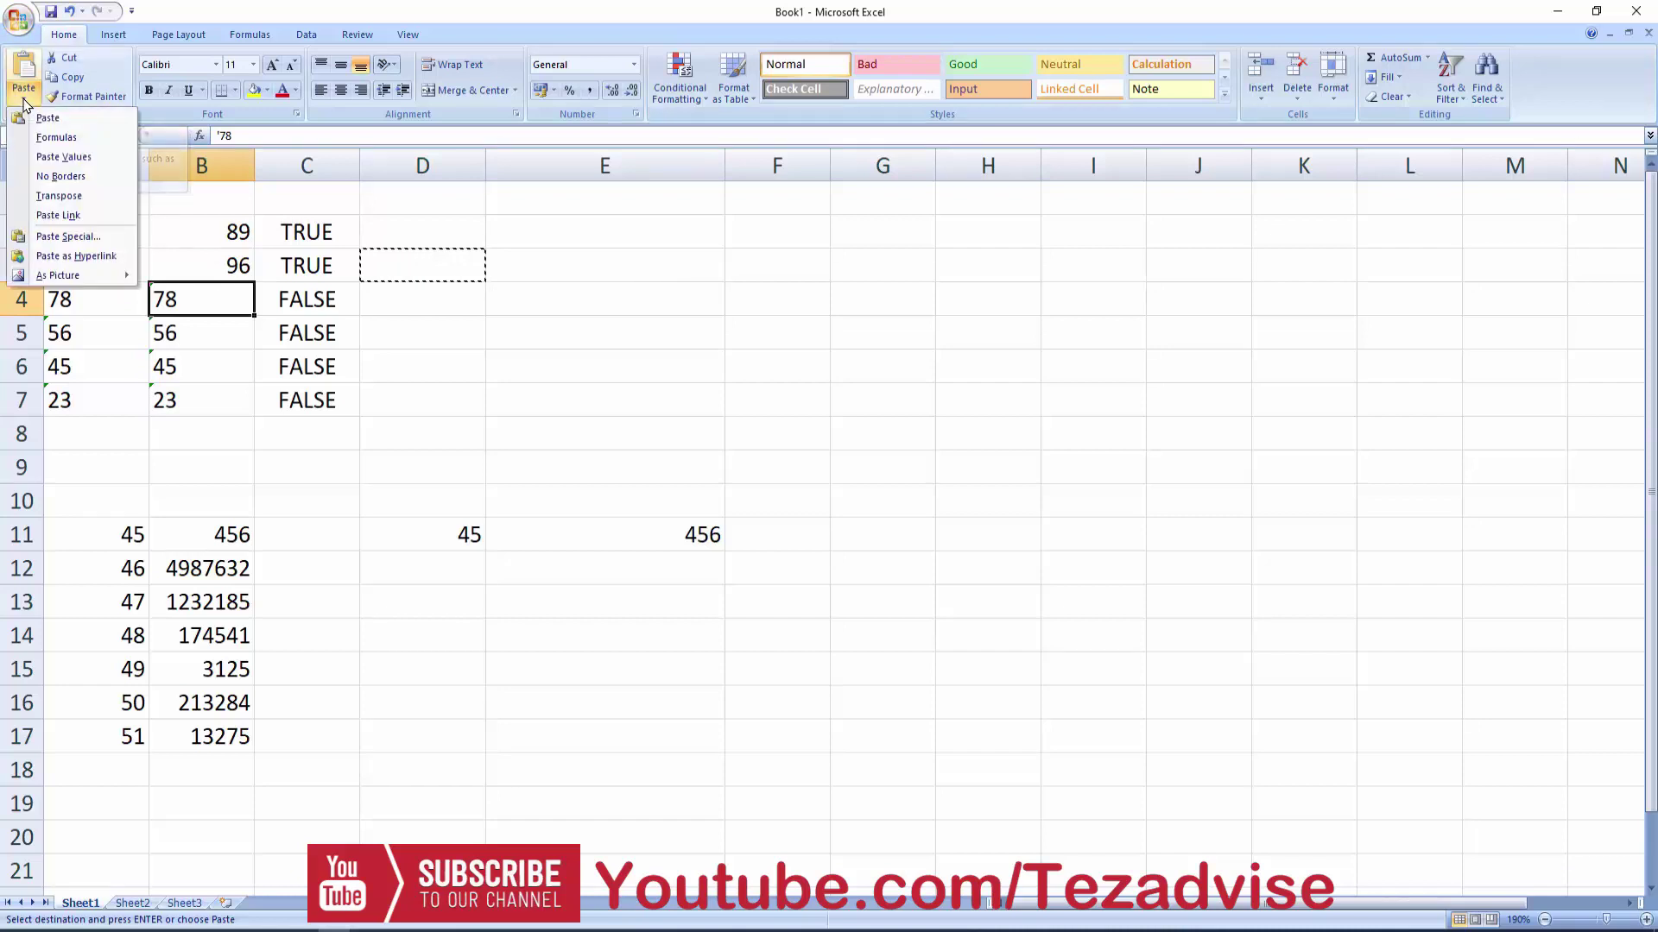
left_click(76, 238)
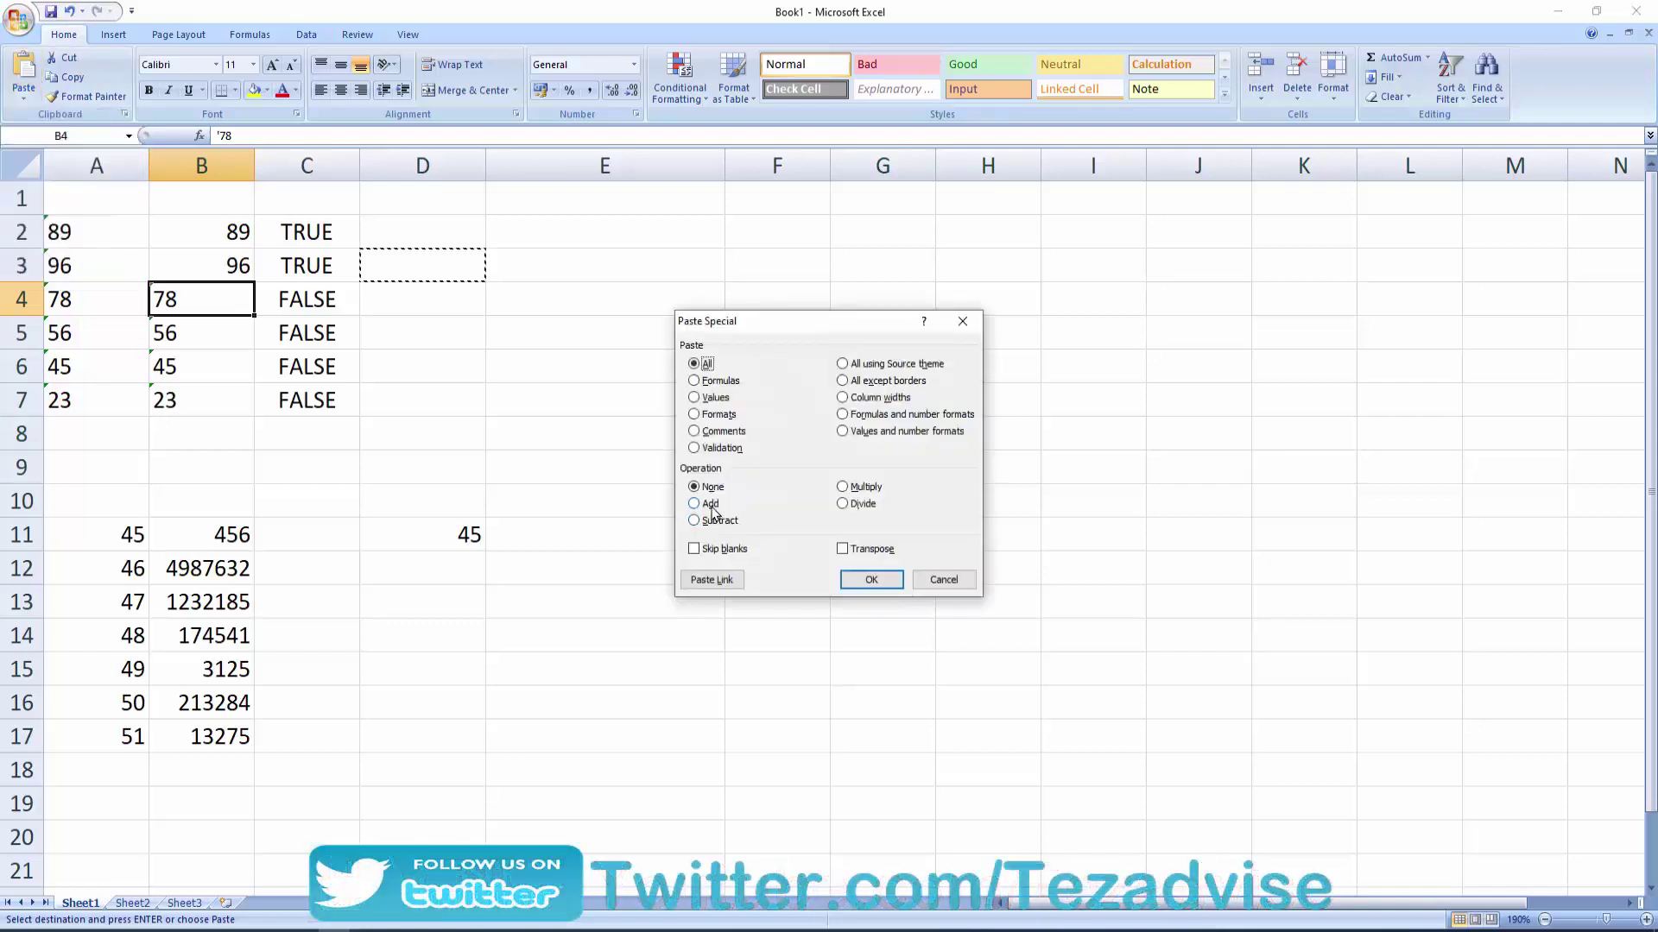
left_click(710, 505)
left_click(869, 580)
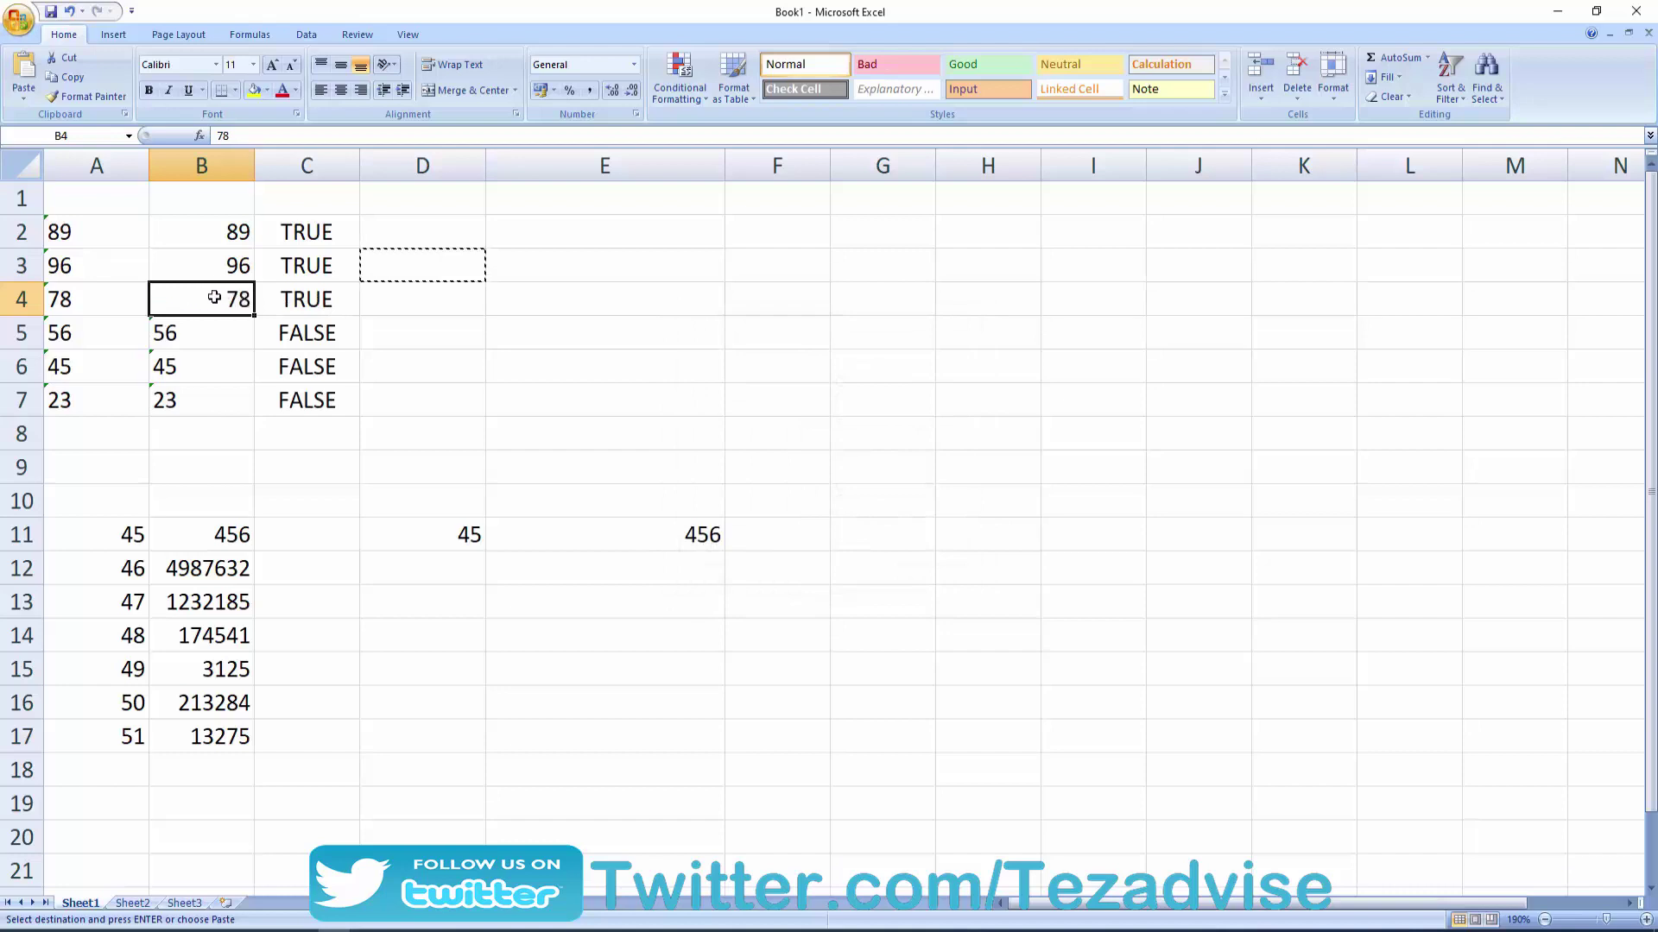
left_click(309, 299)
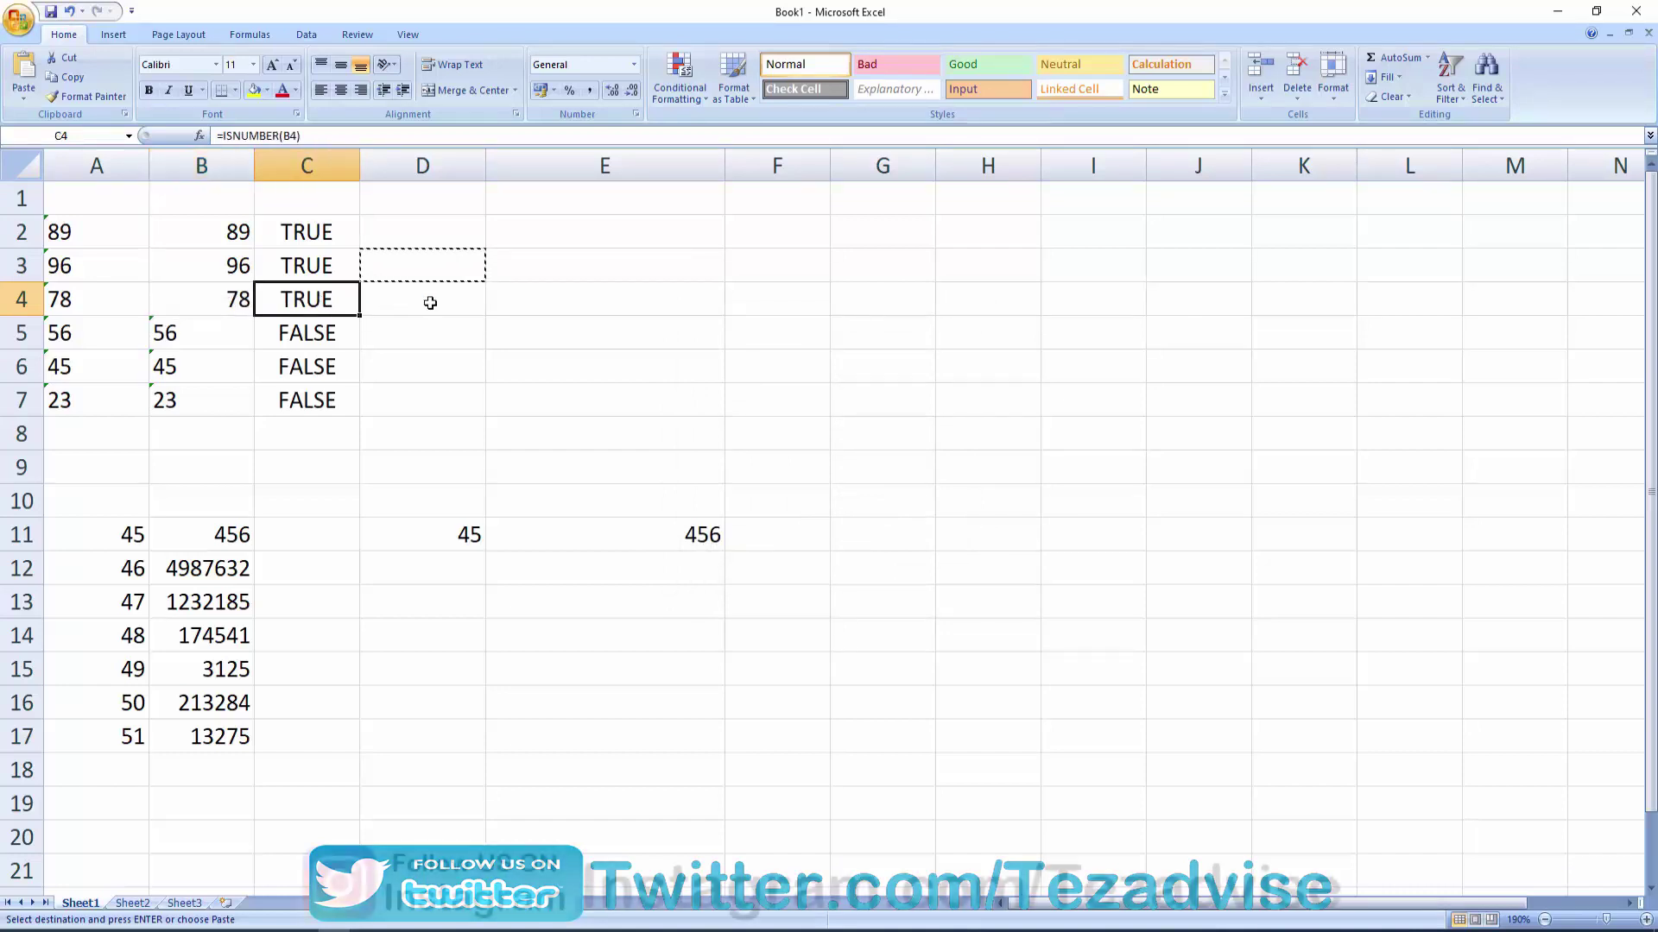
left_click(370, 336)
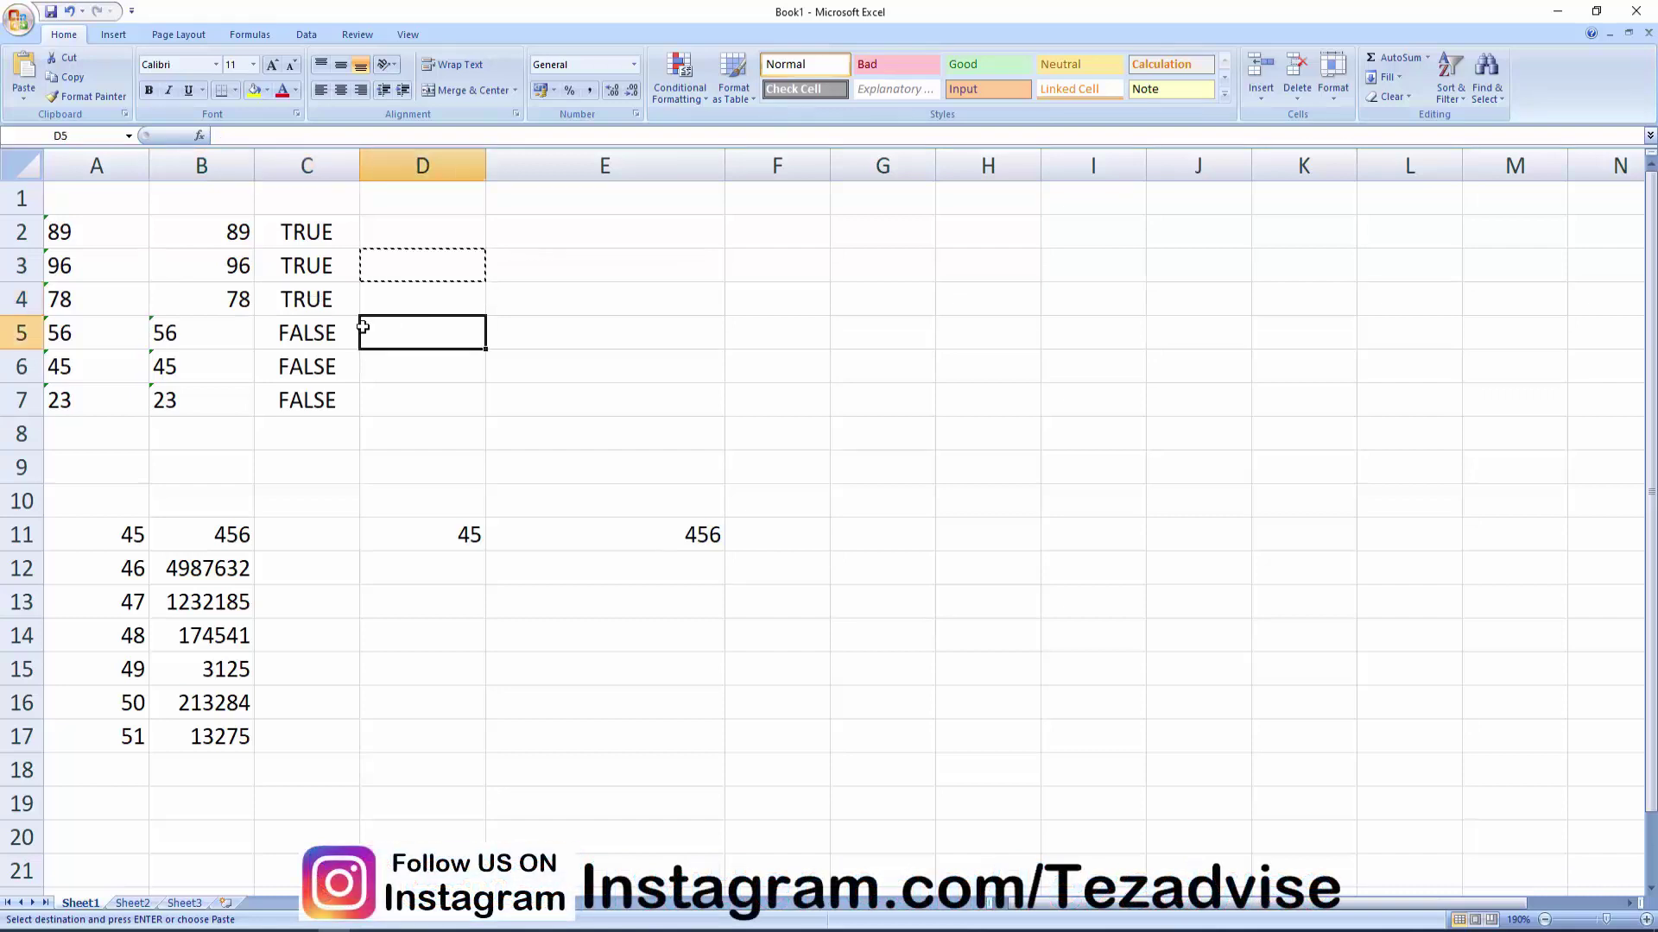
- Convert B5 to a number with Text to Columns, using Delimited data, the Tab delimiter, General format and destination $B$5
left_click(227, 327)
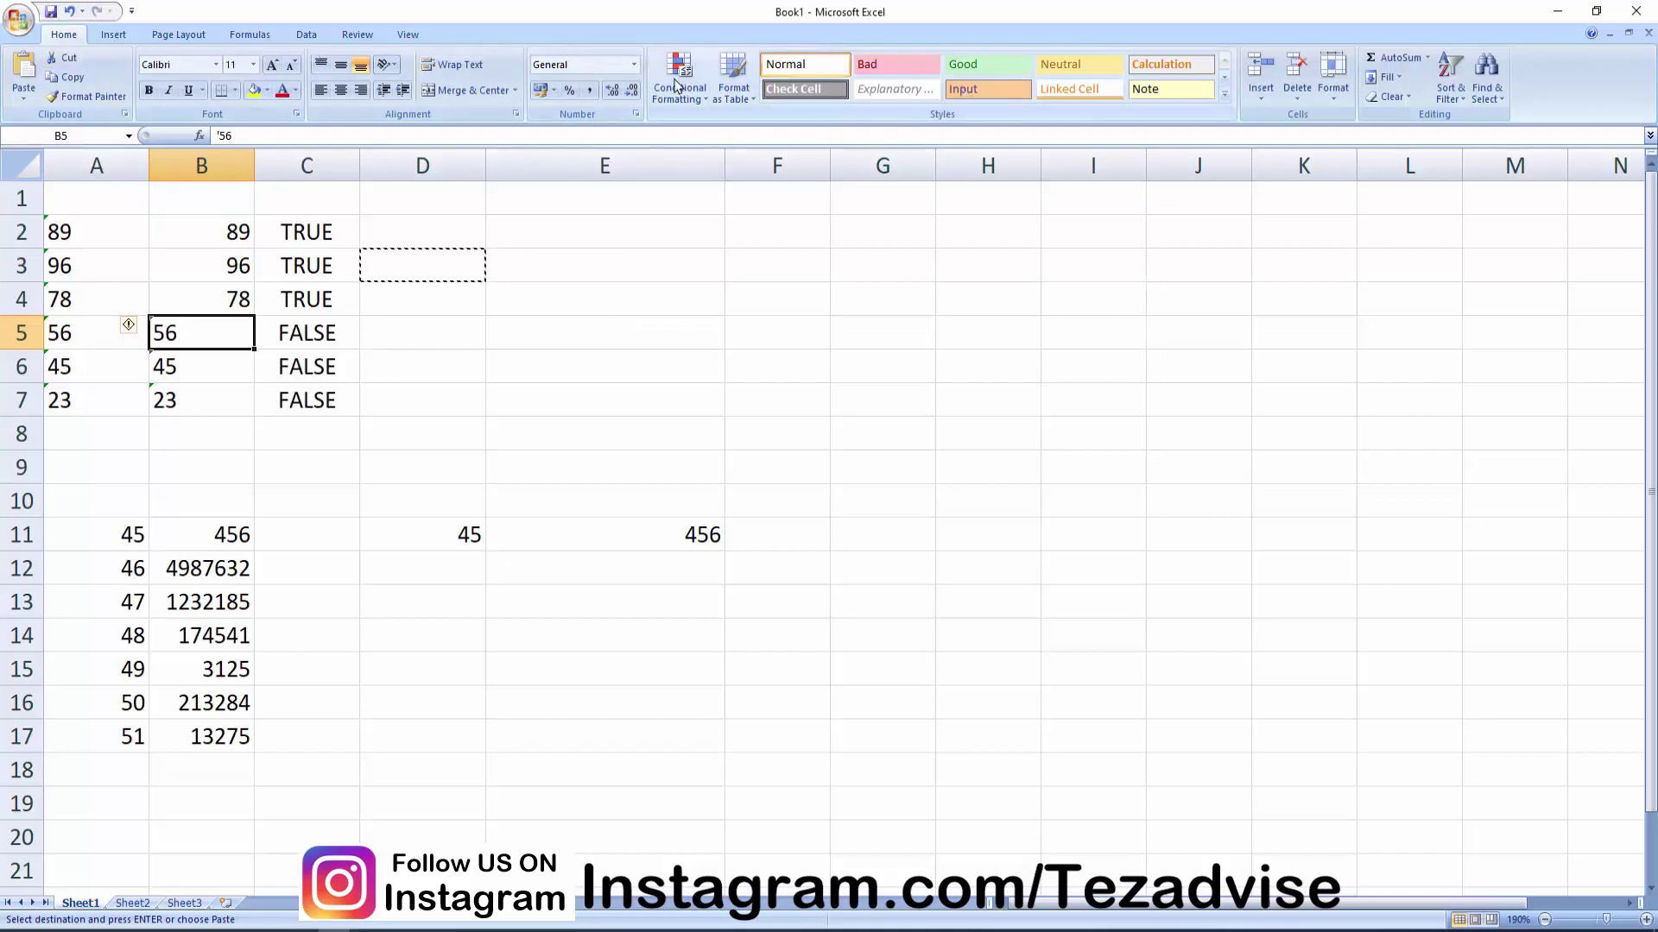
left_click(298, 35)
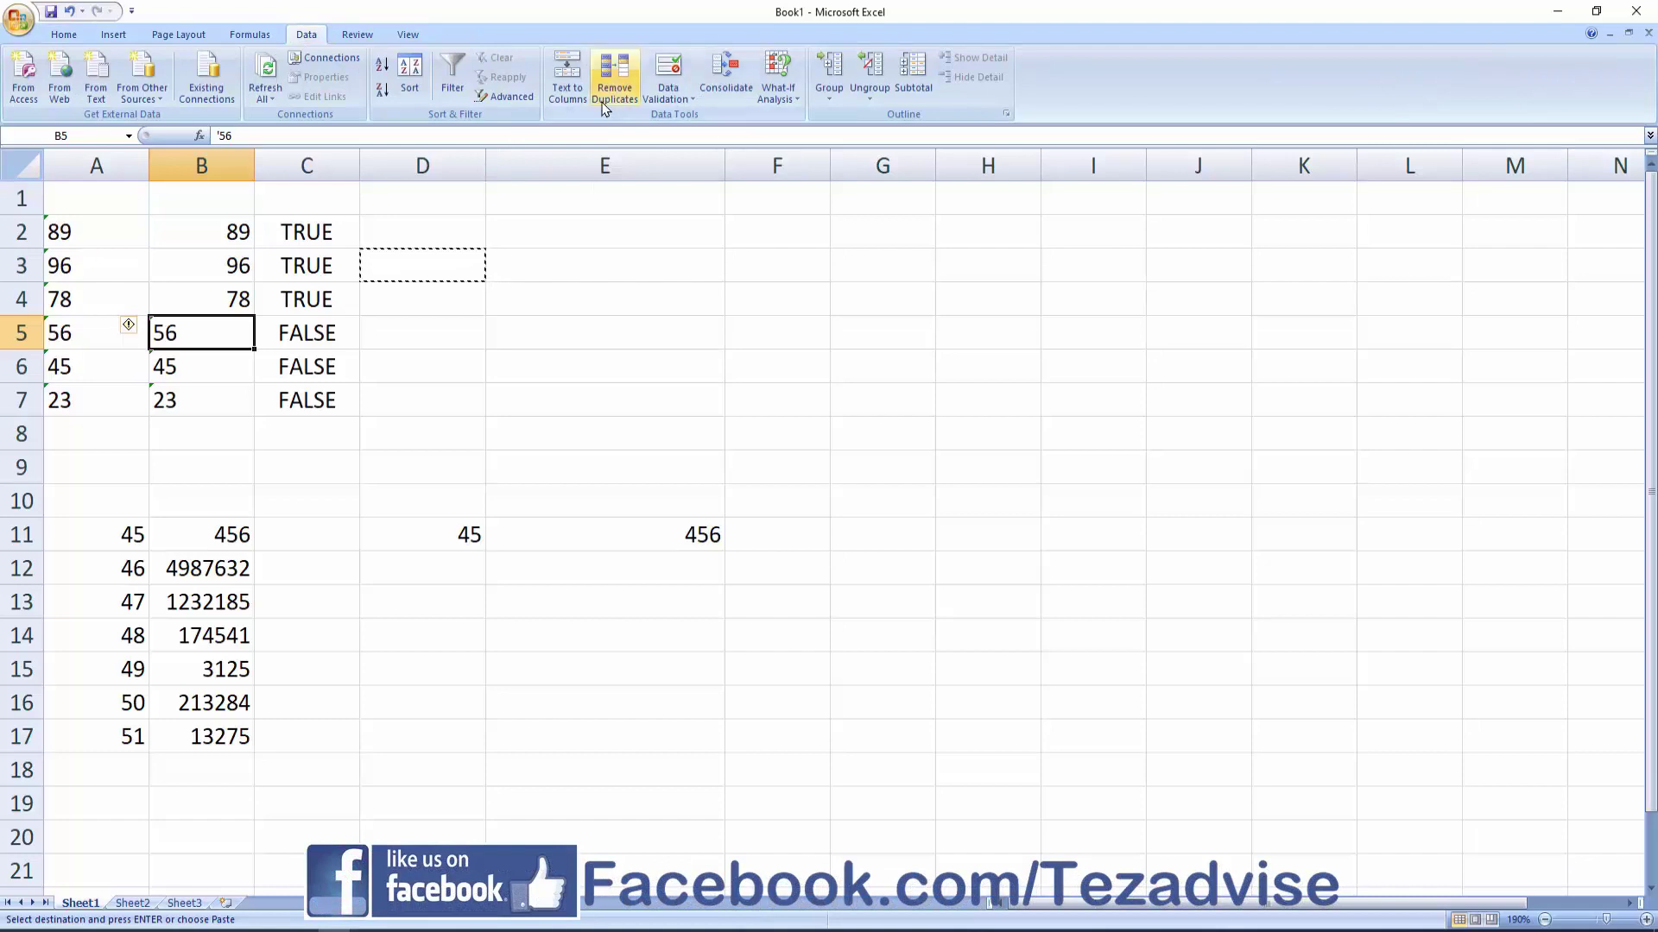
left_click(579, 102)
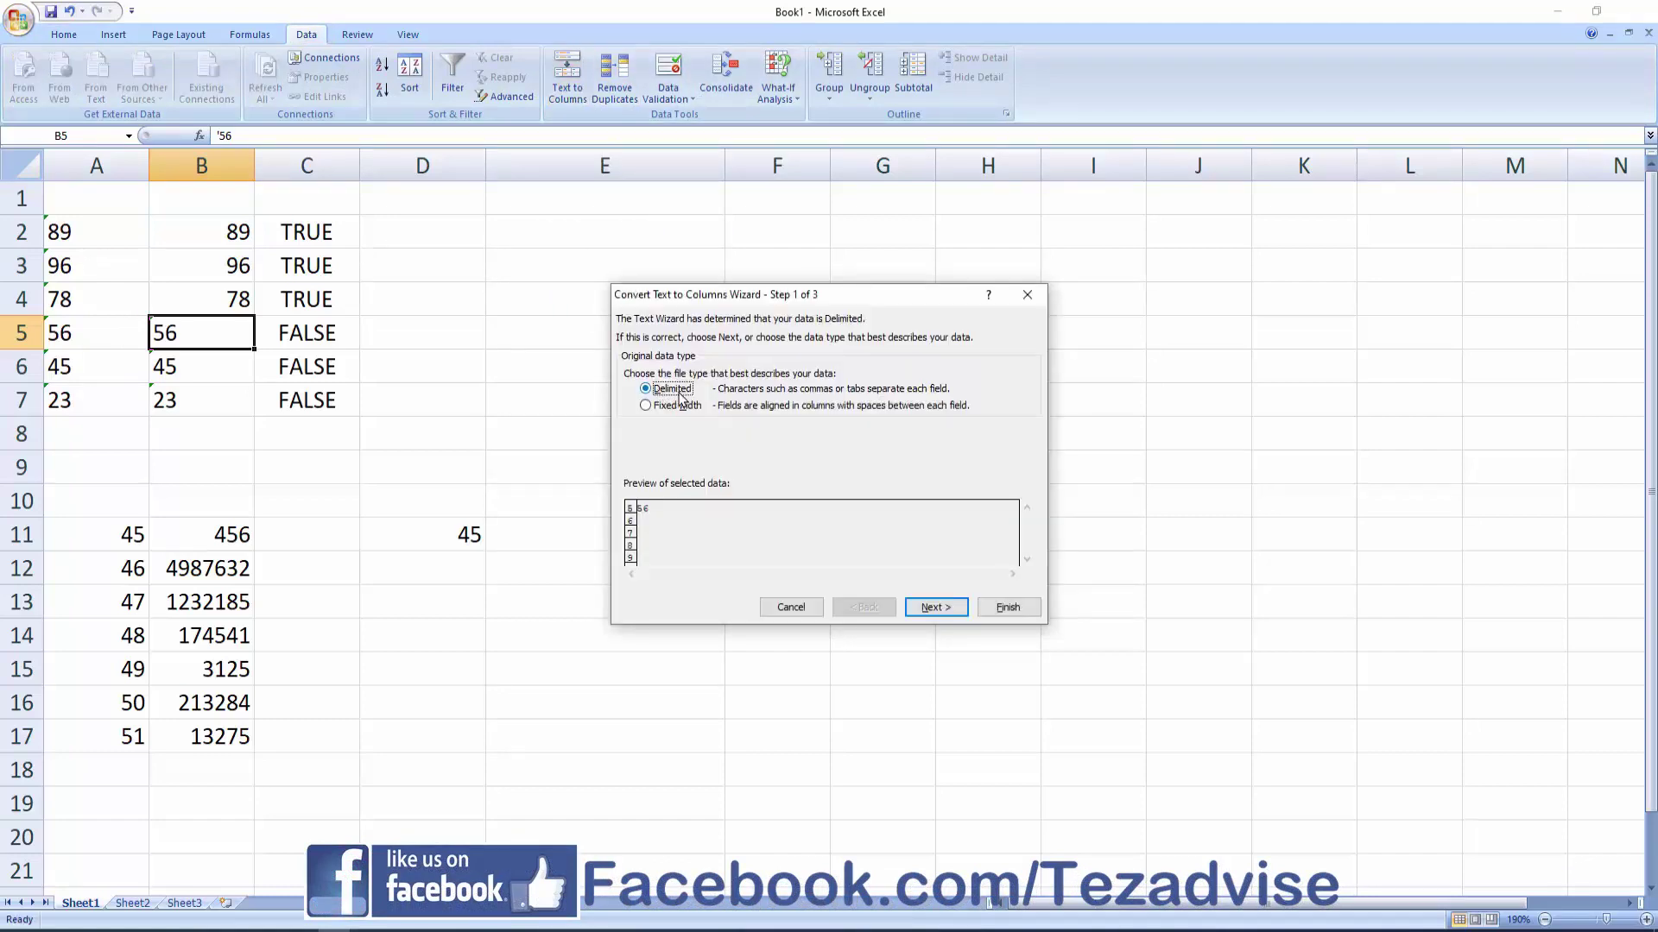
left_click(954, 615)
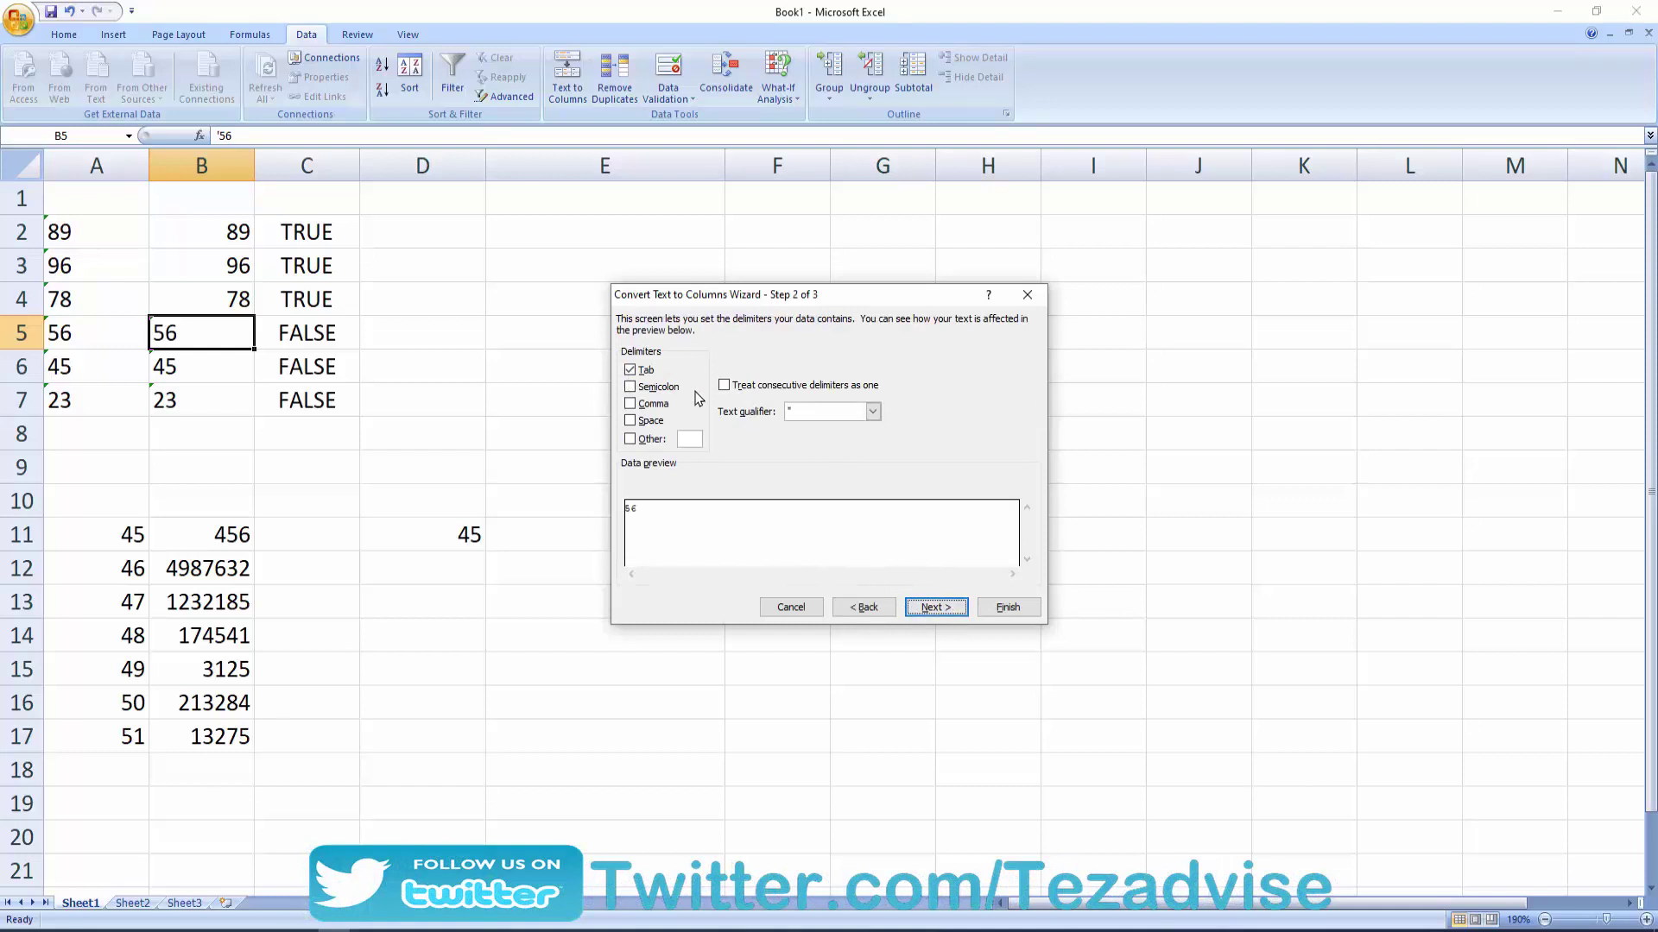
left_click(955, 608)
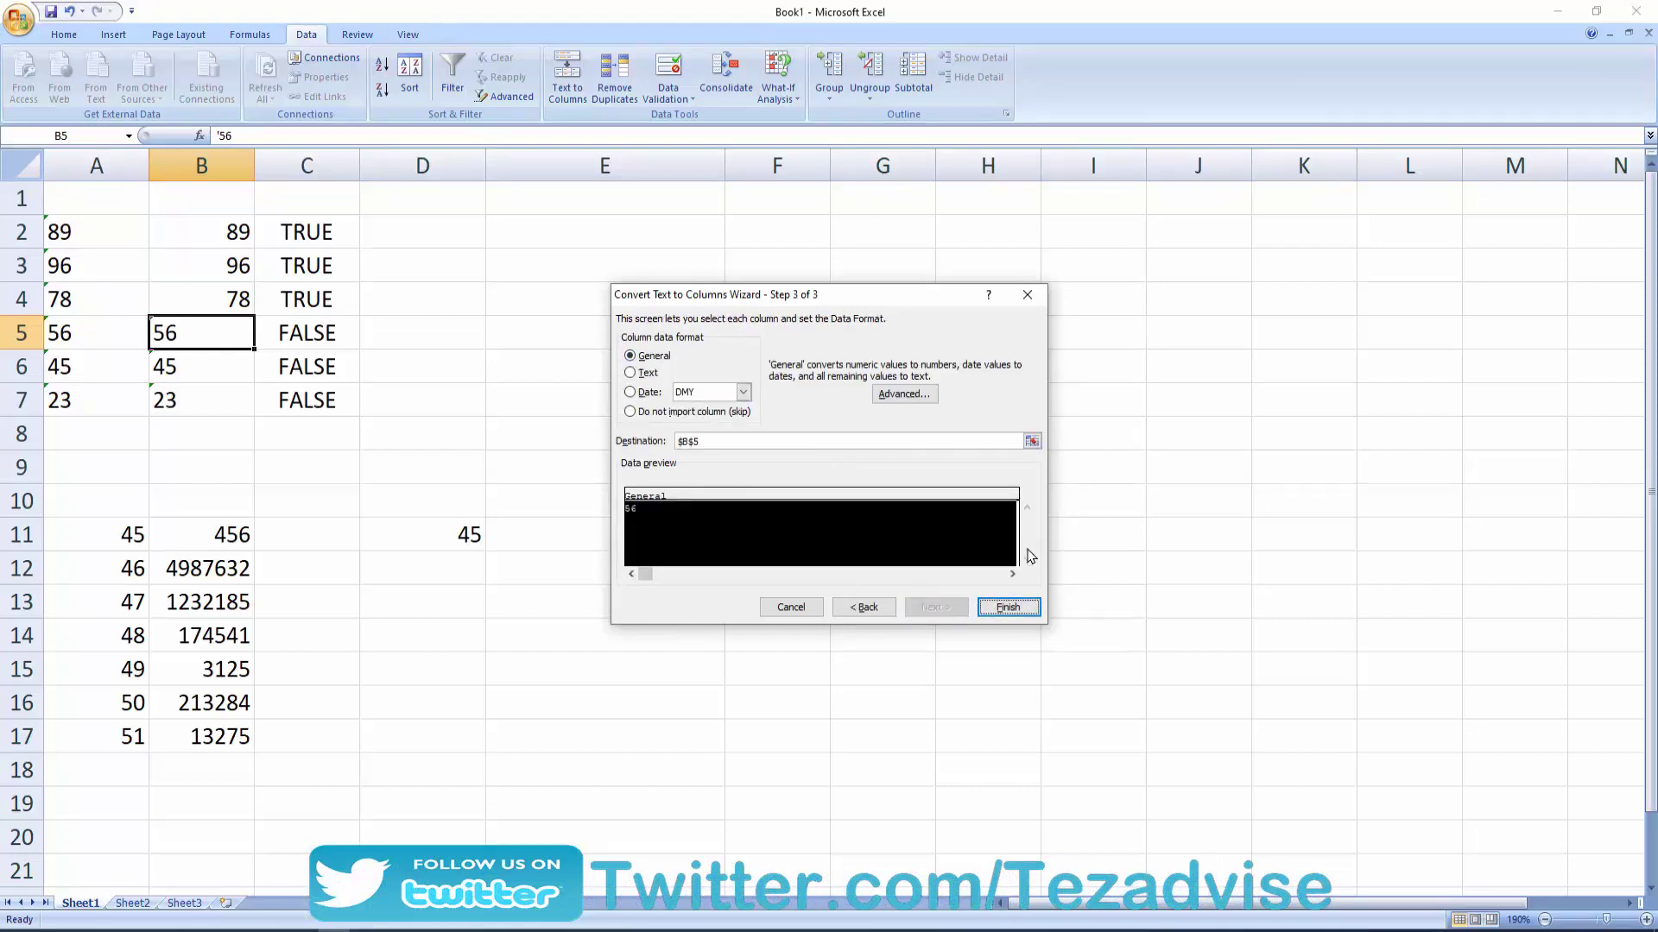
left_click(1022, 618)
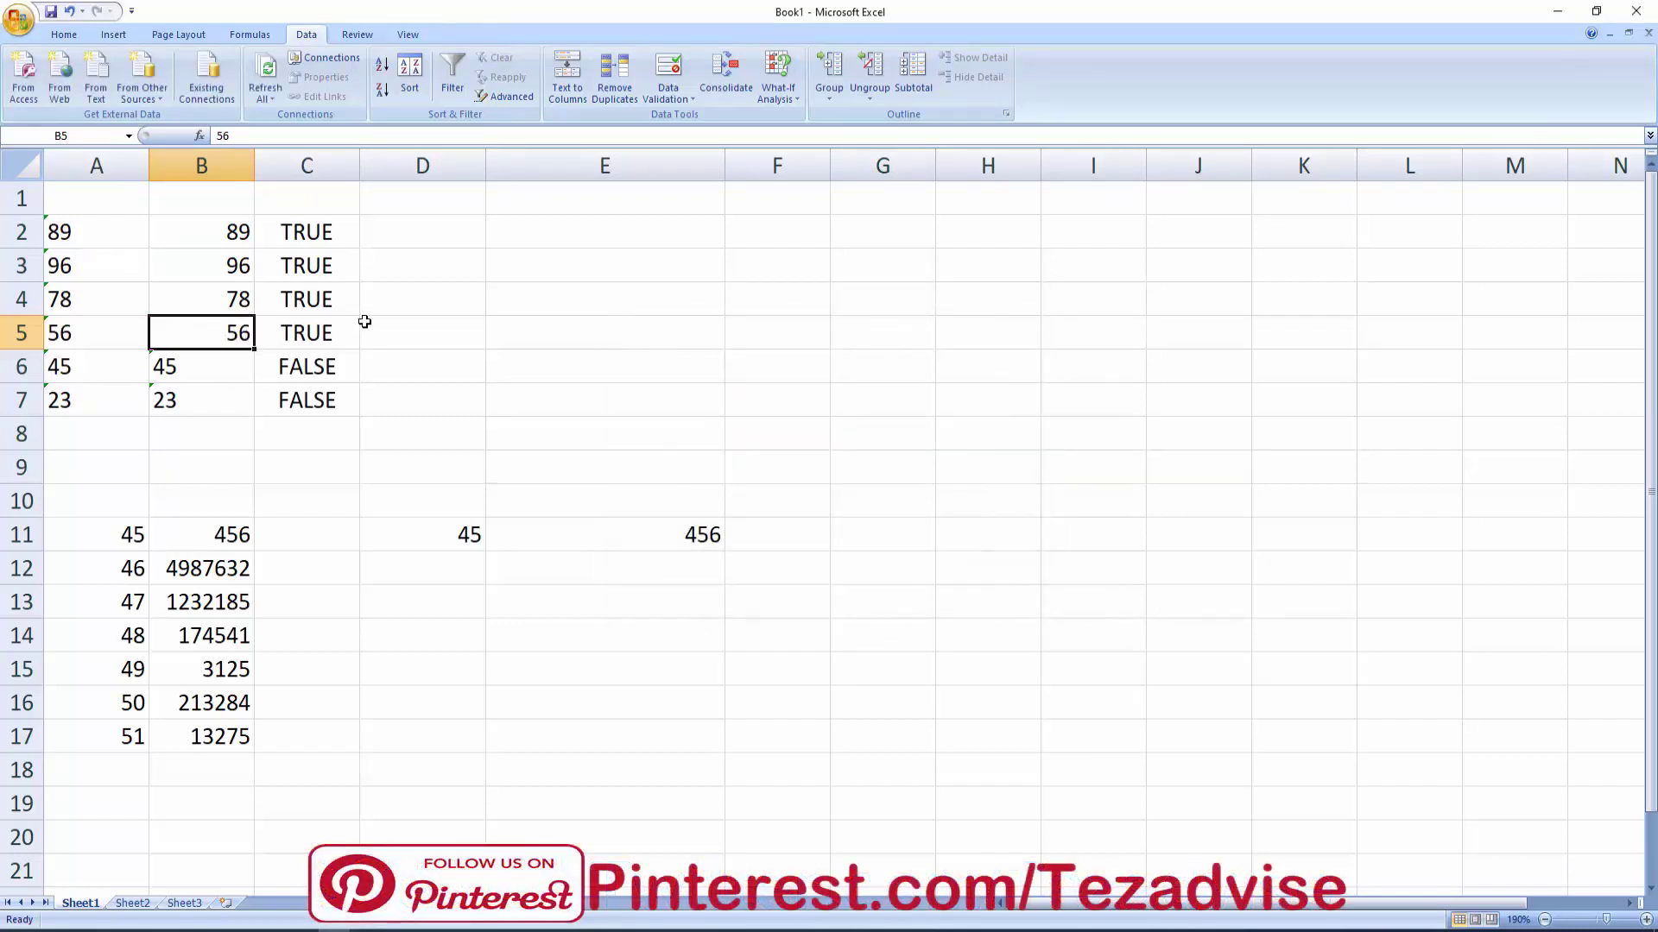
left_click(516, 428)
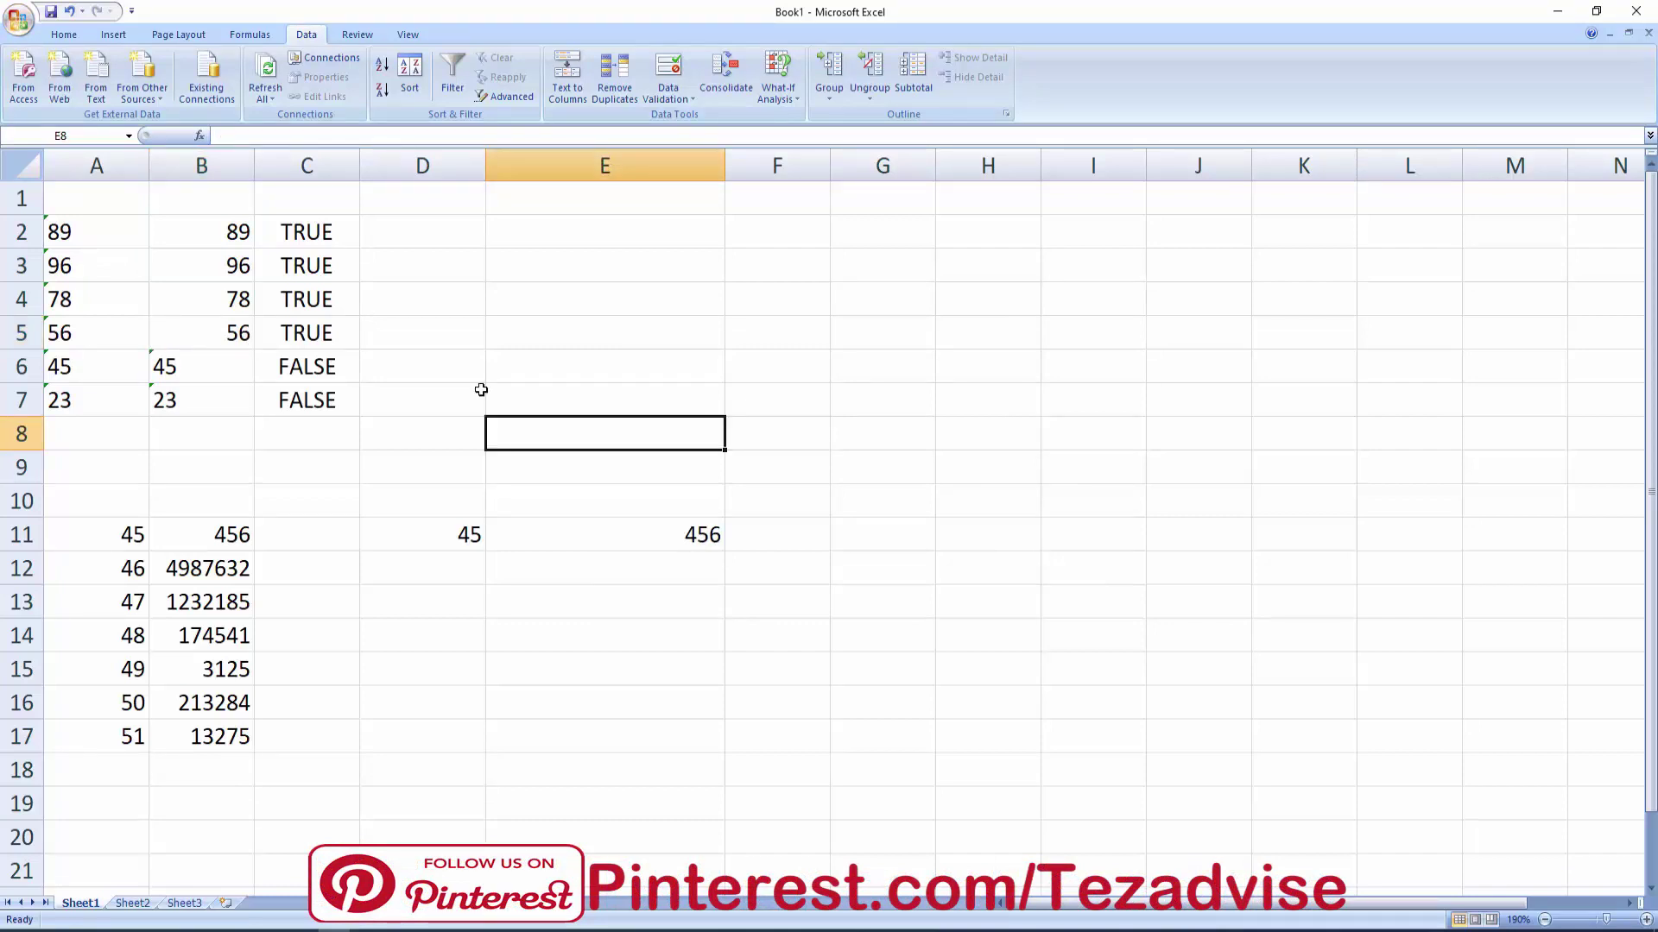
left_click(83, 34)
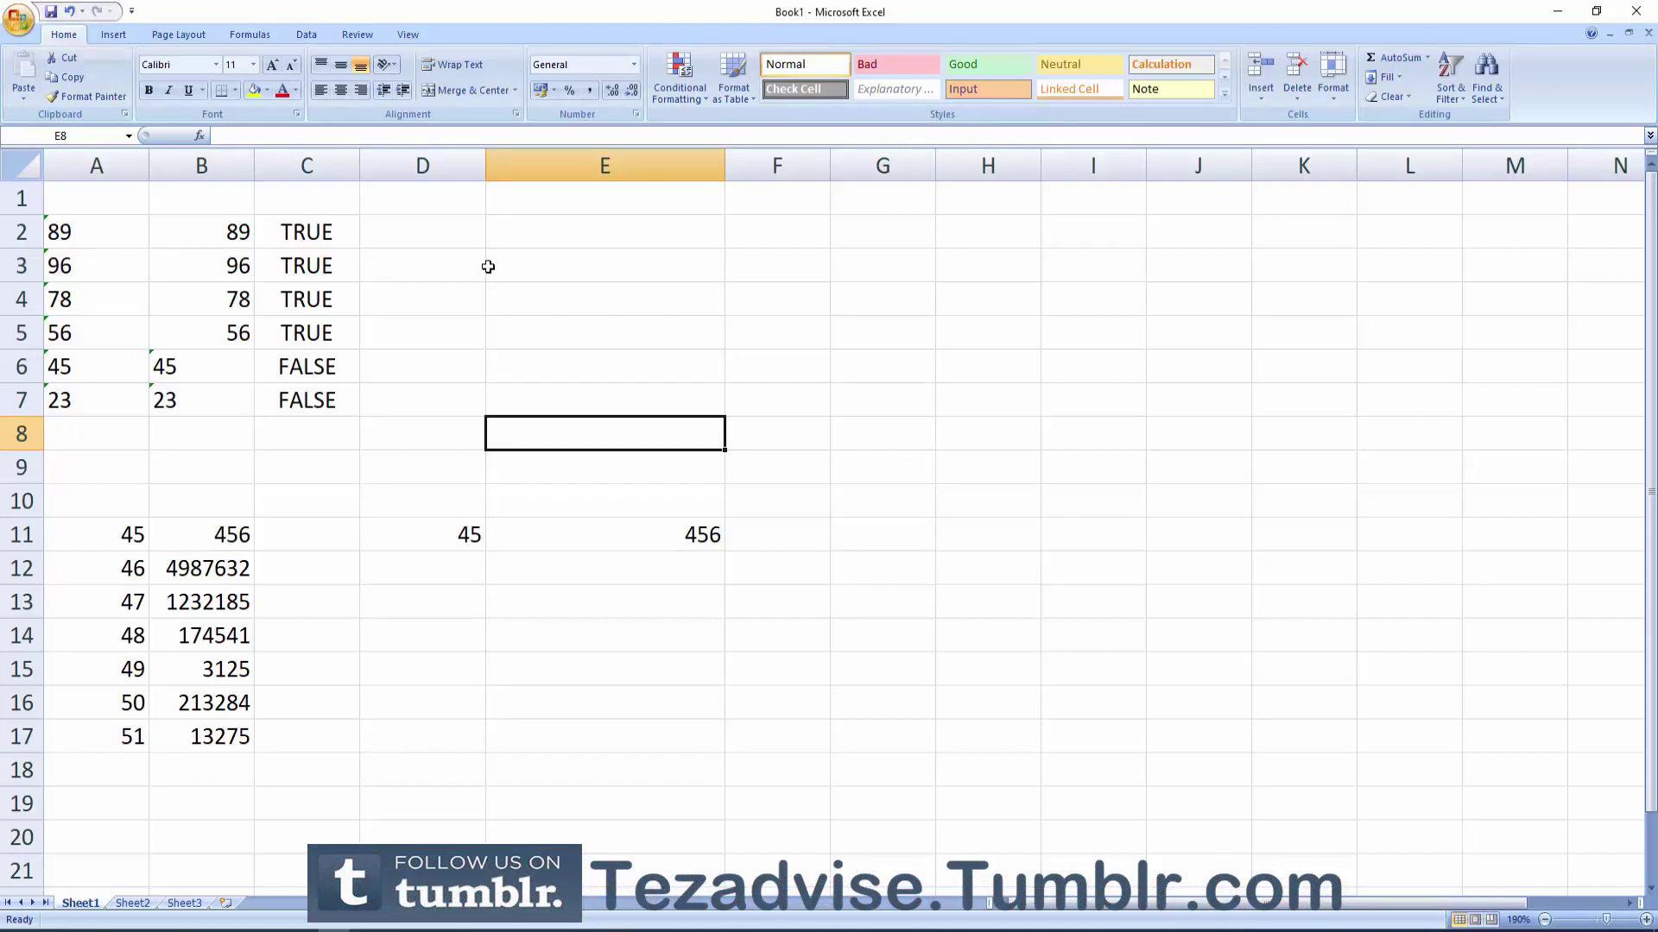
left_click(546, 268)
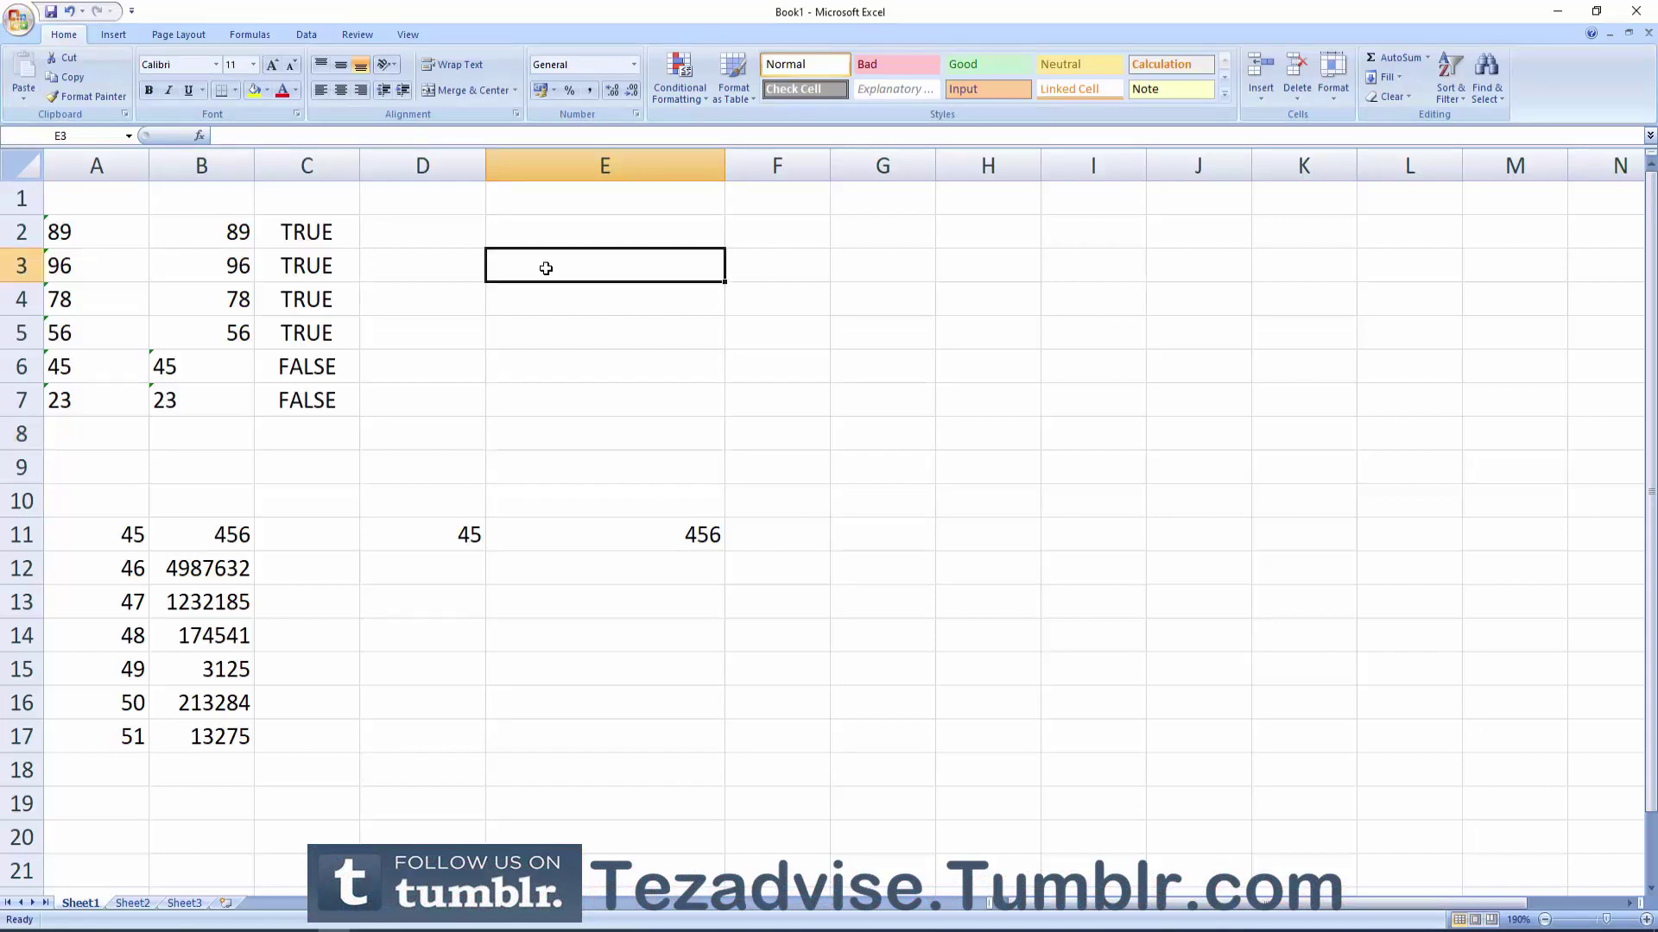
- Convert the whole range A2:B7 to numbers by copying blank cell E3 onto it with Paste Special's Add operation
key("ctrl+c")
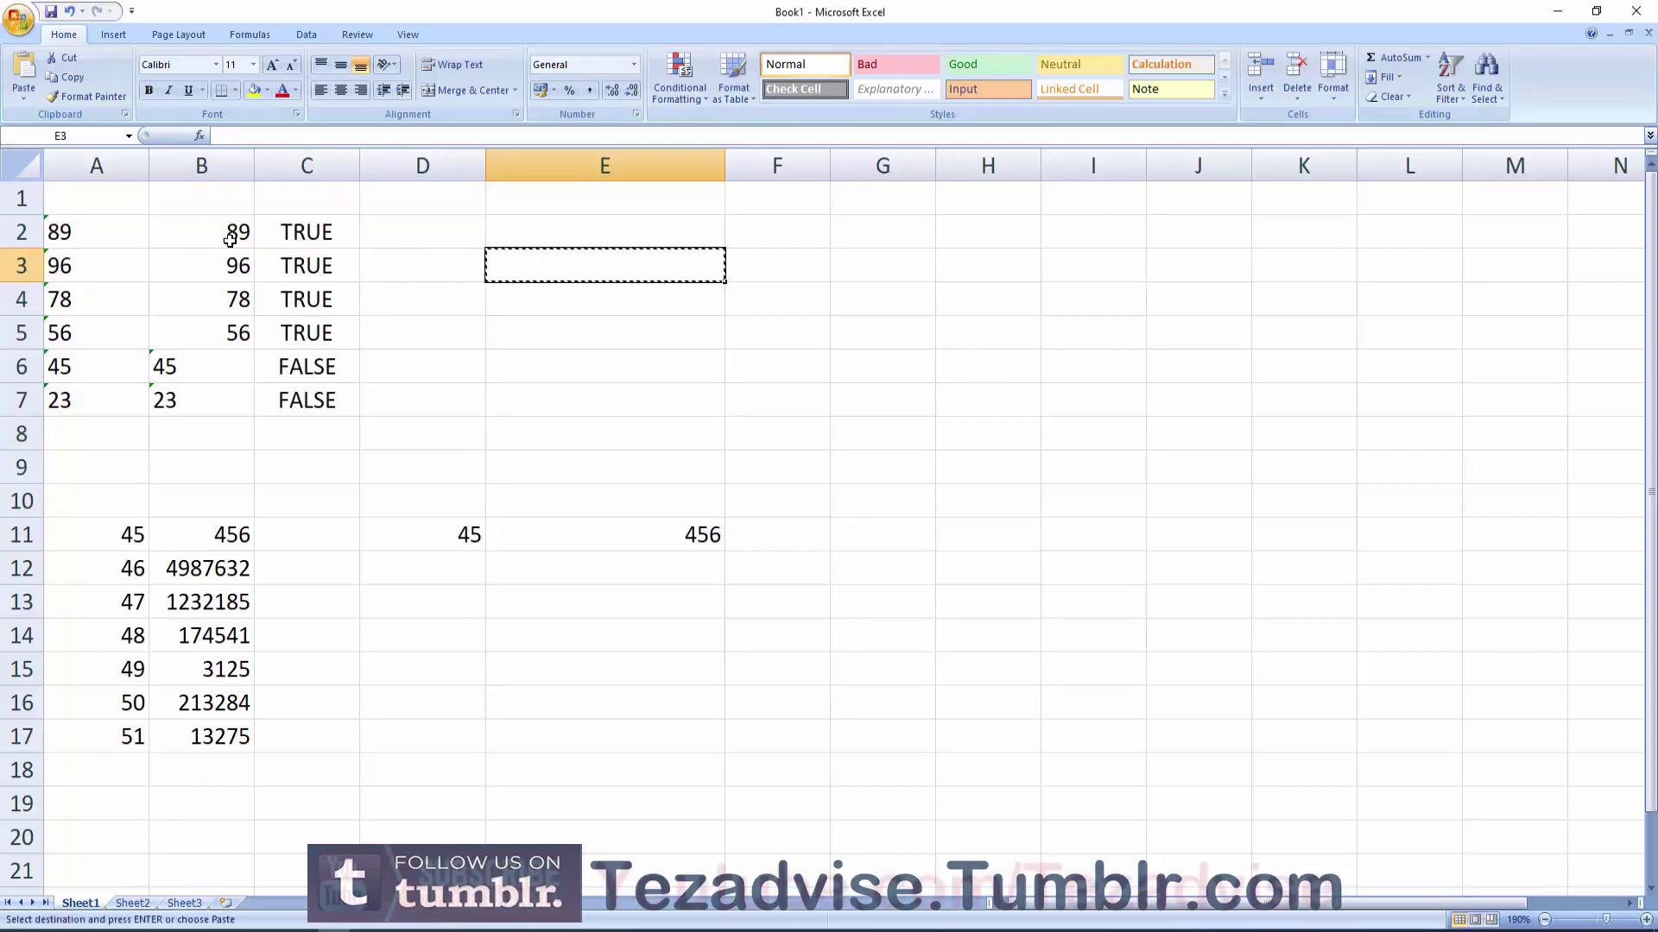
left_click_drag(91, 217, 212, 410)
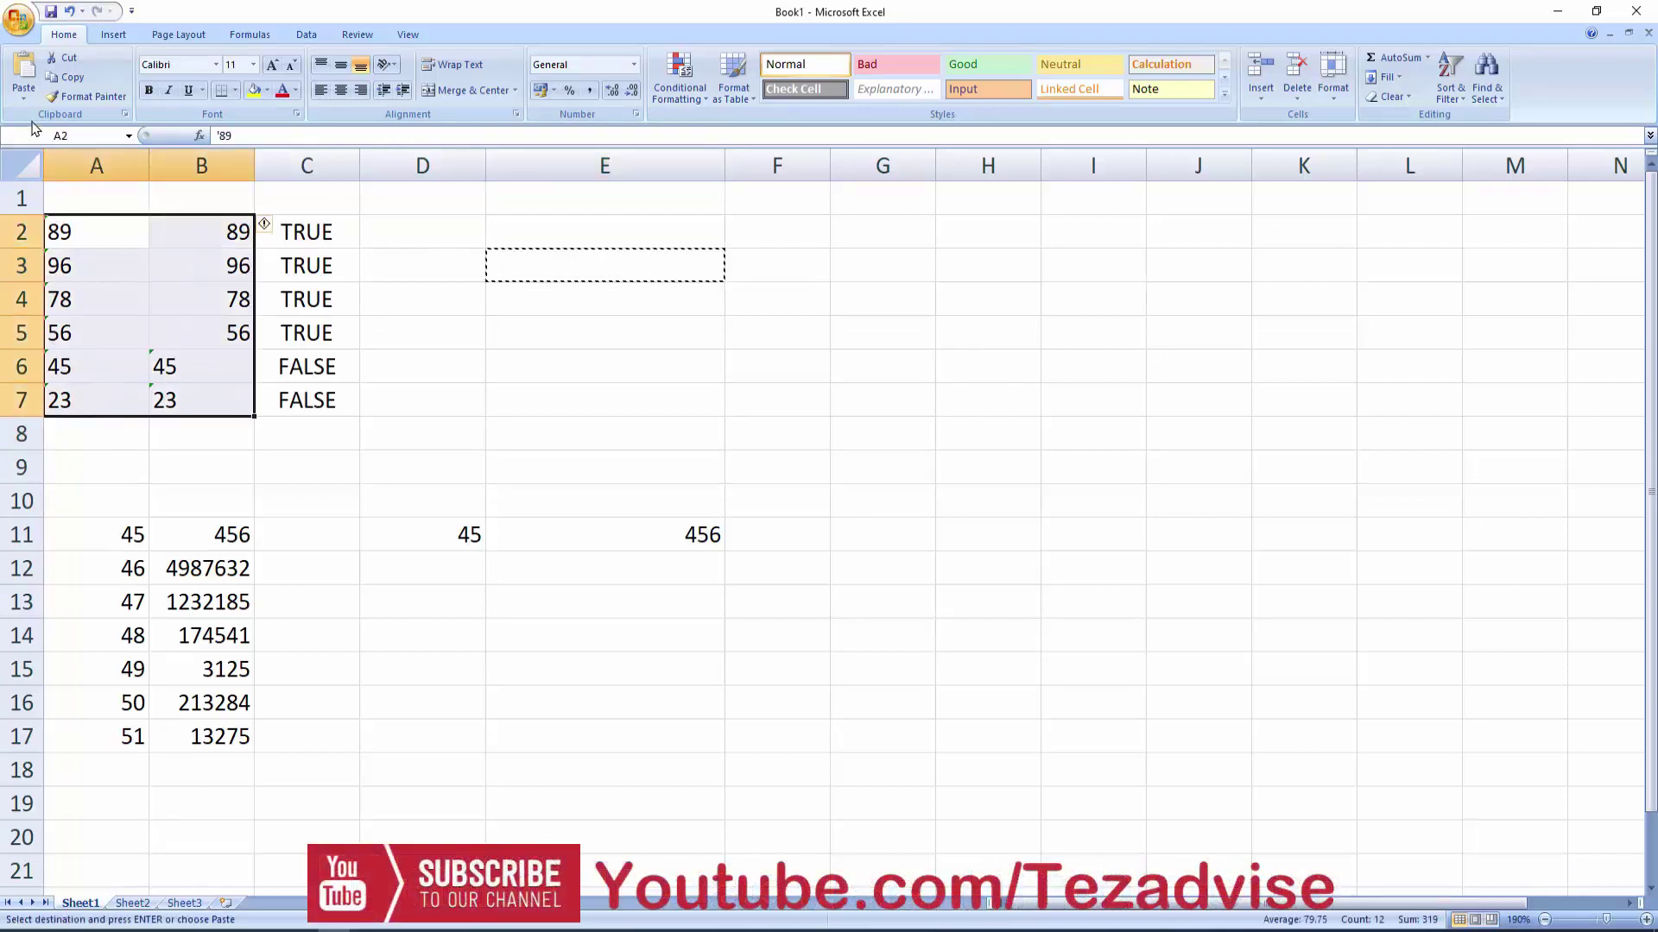
left_click(24, 99)
left_click(68, 236)
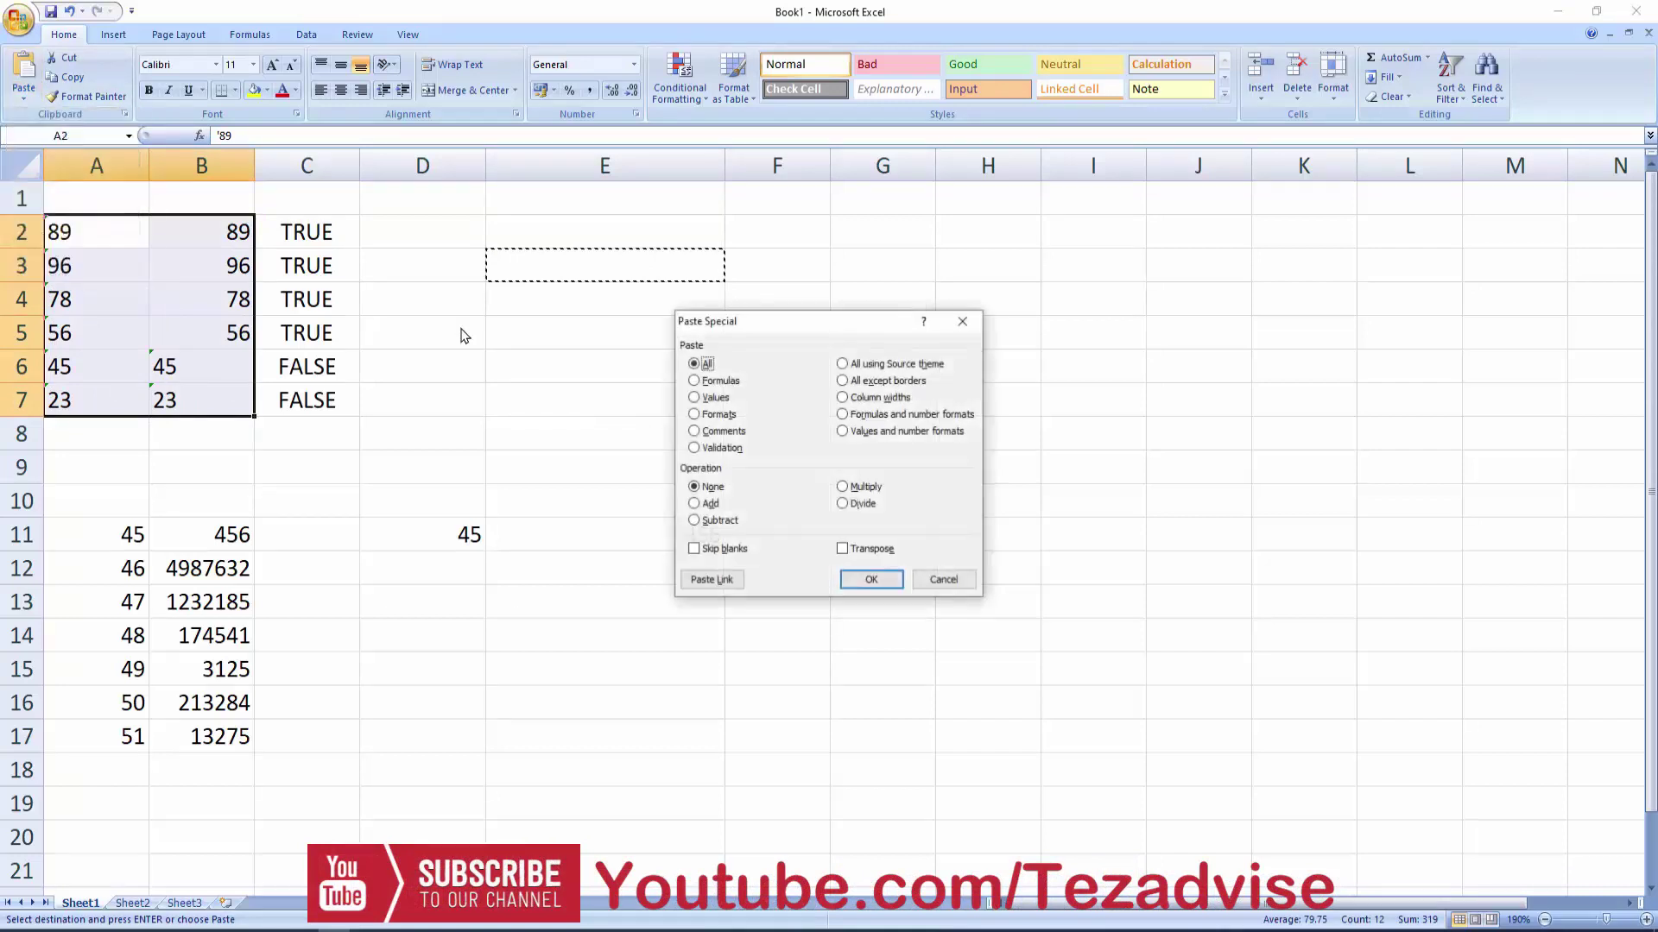
left_click(707, 504)
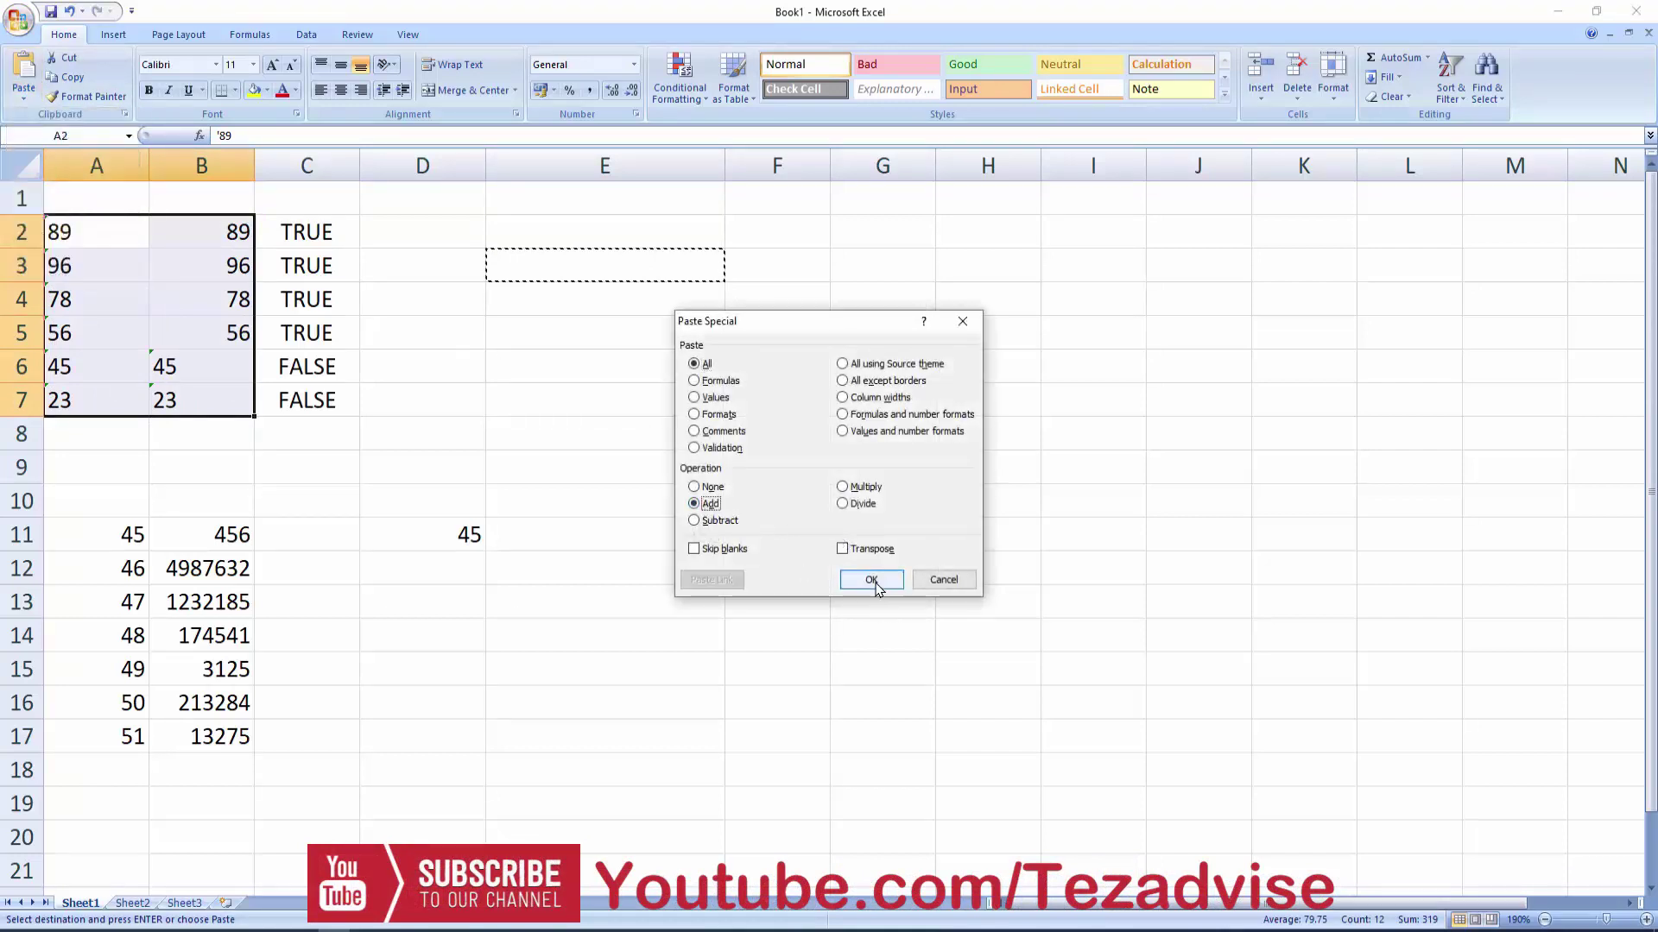
left_click(872, 580)
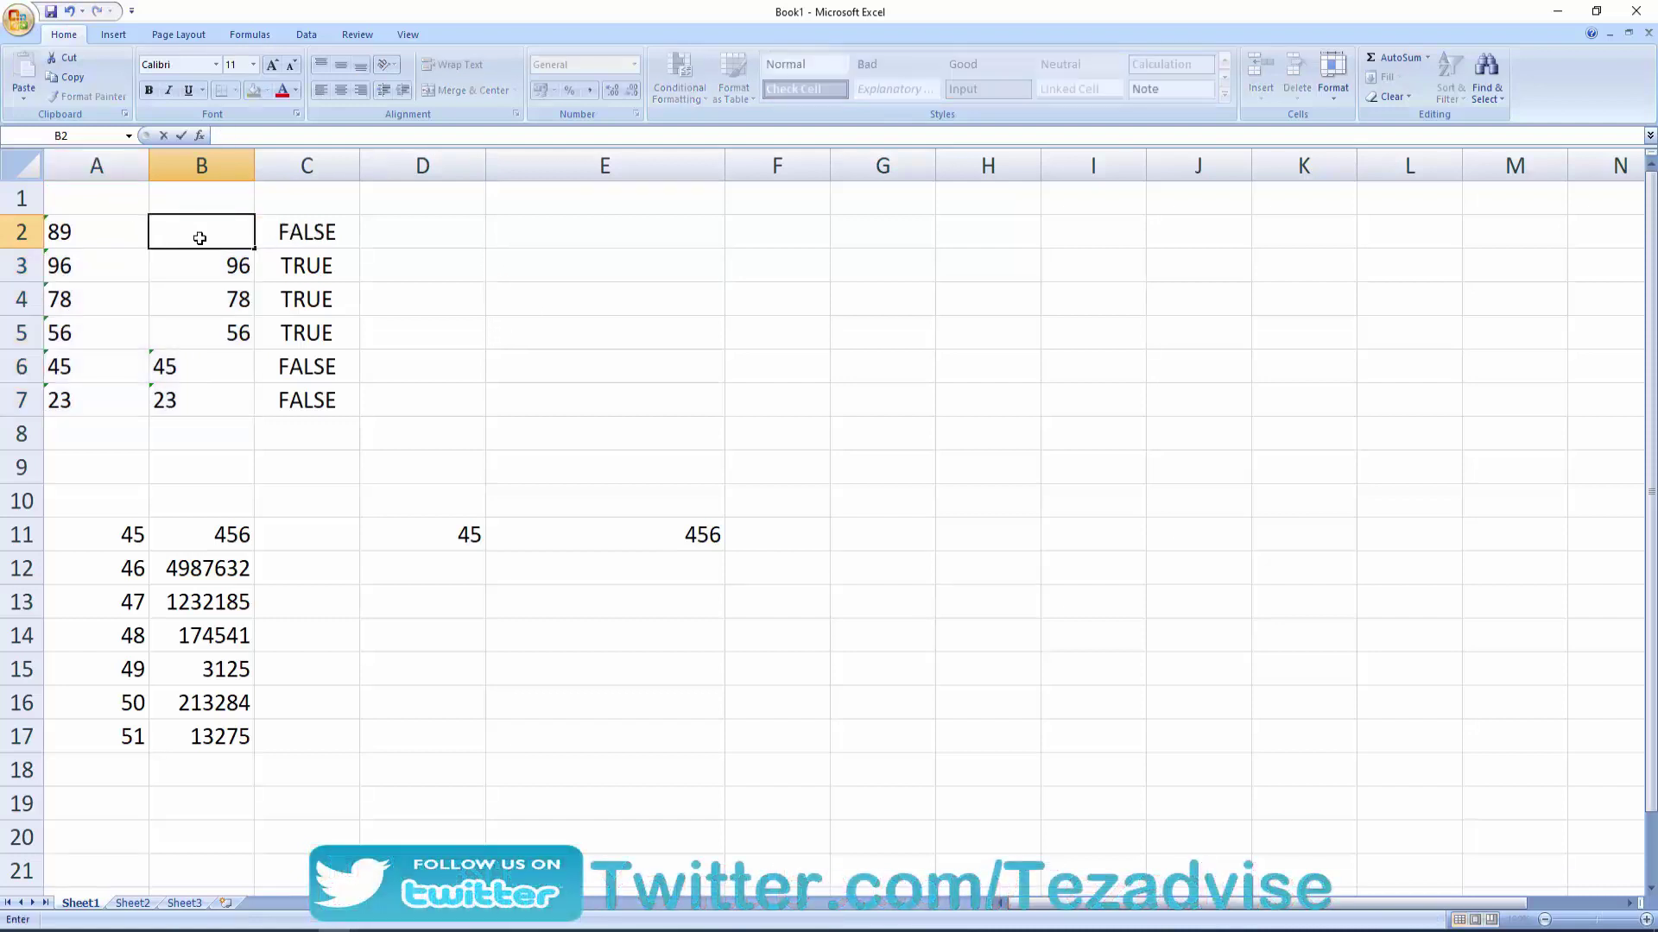
- Enter the formula =VALUE(A2) in B2 and fill it down through B7
type("=cal")
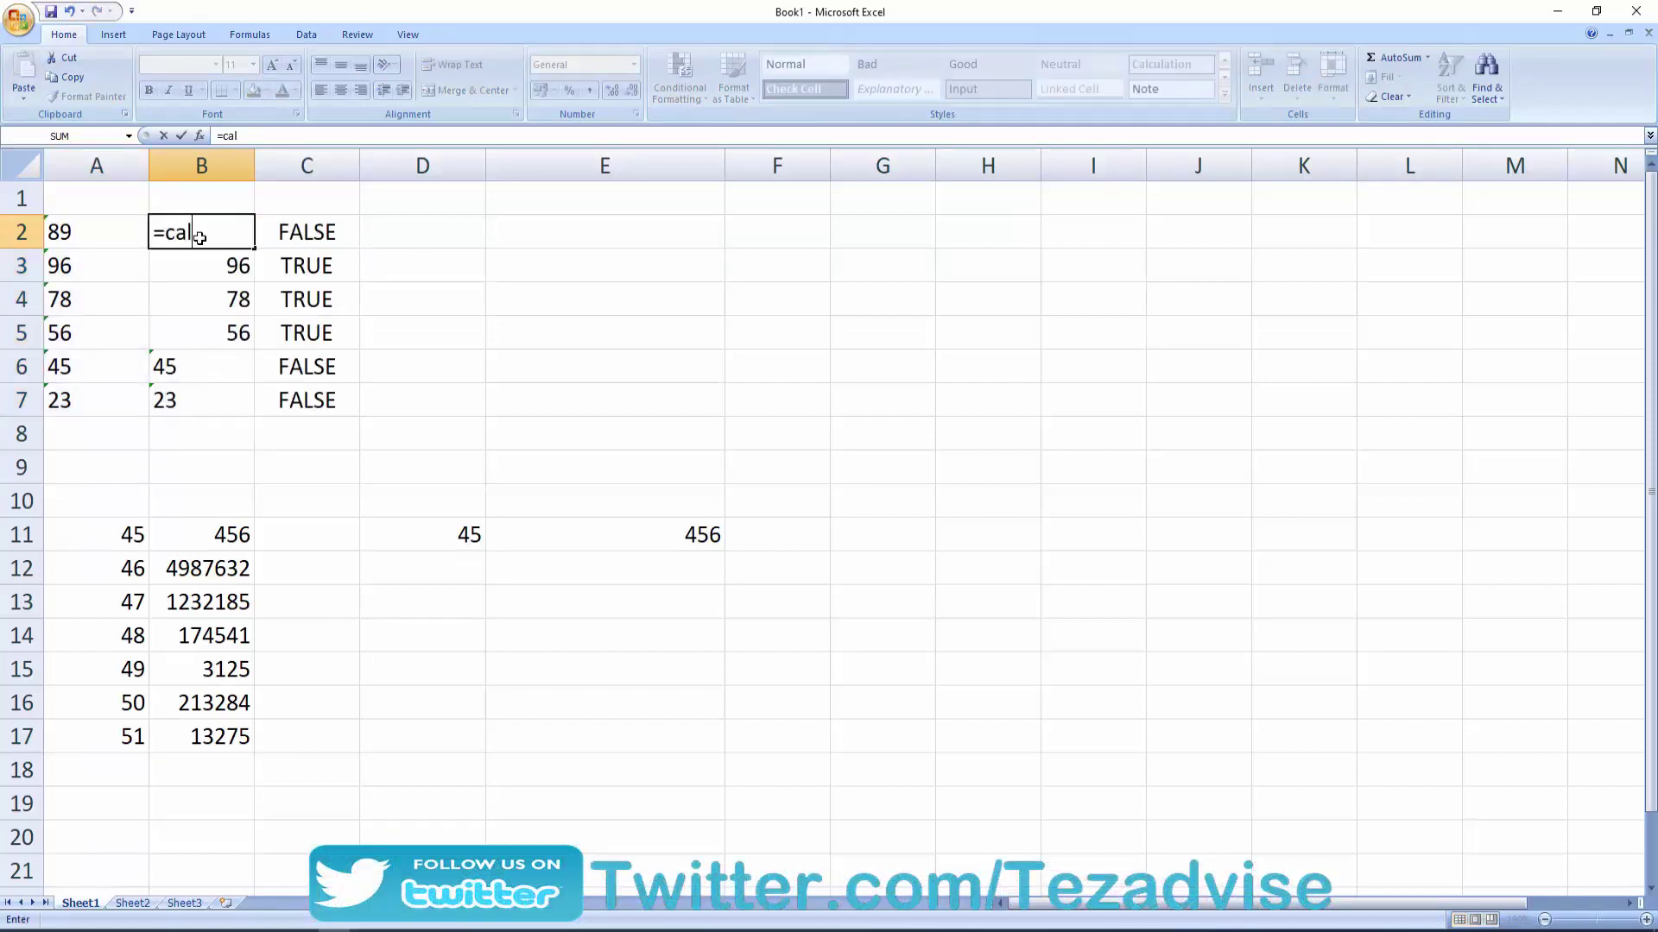
key("BackSpace")
key("BackSpace")
type("va")
key("Tab")
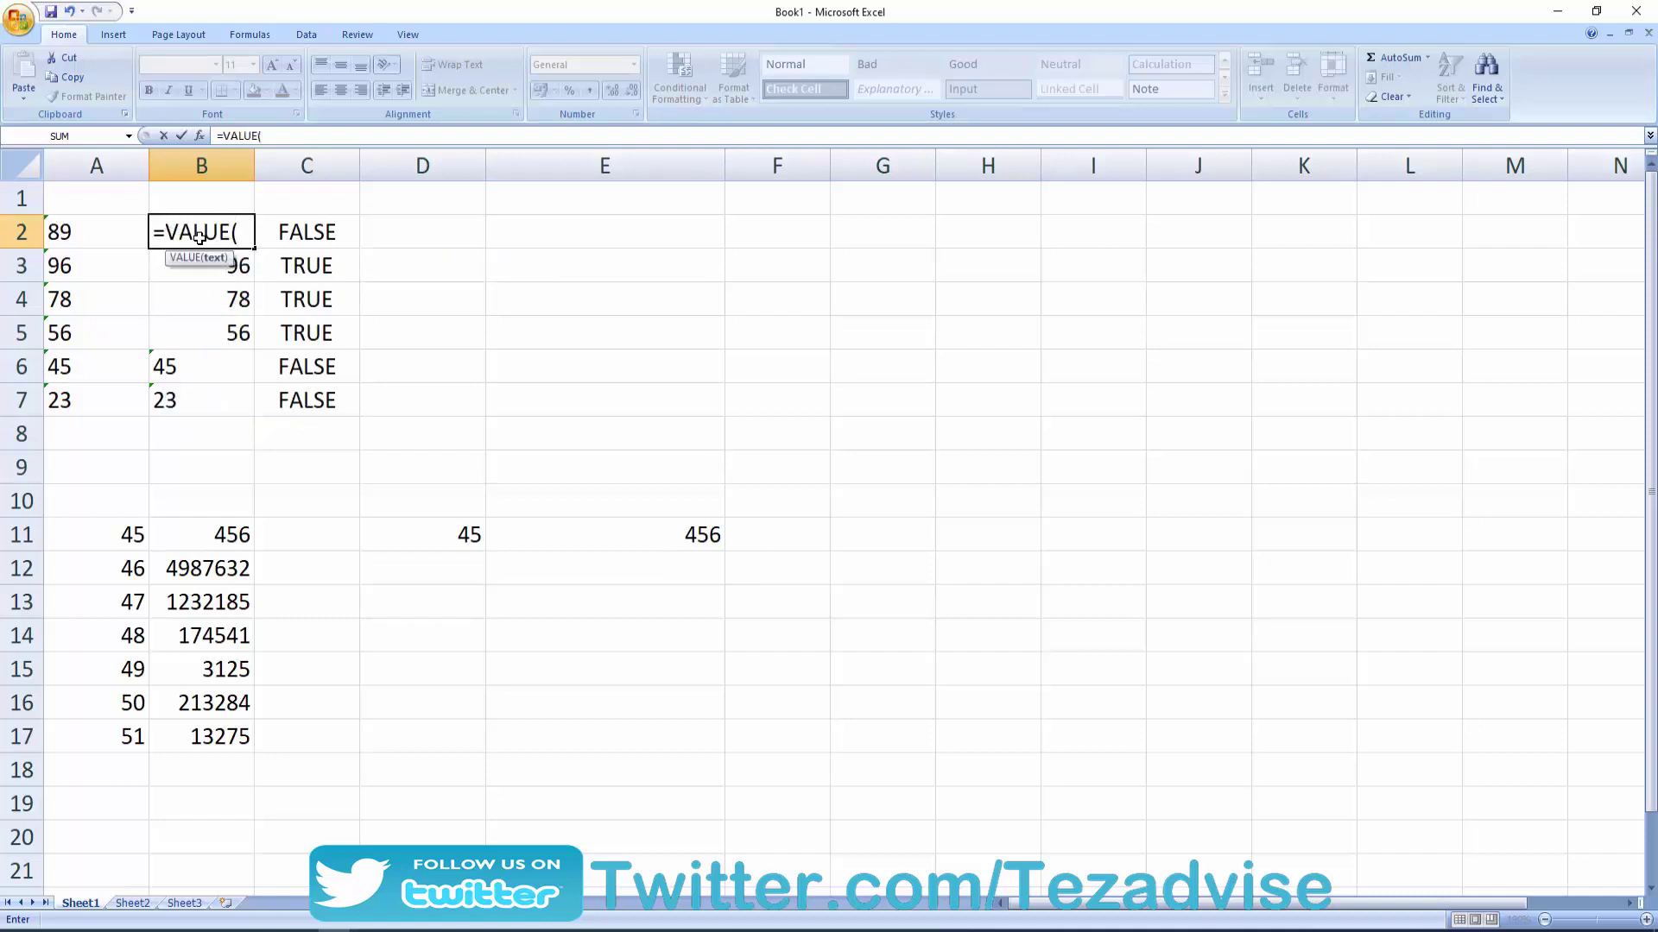
key("Left")
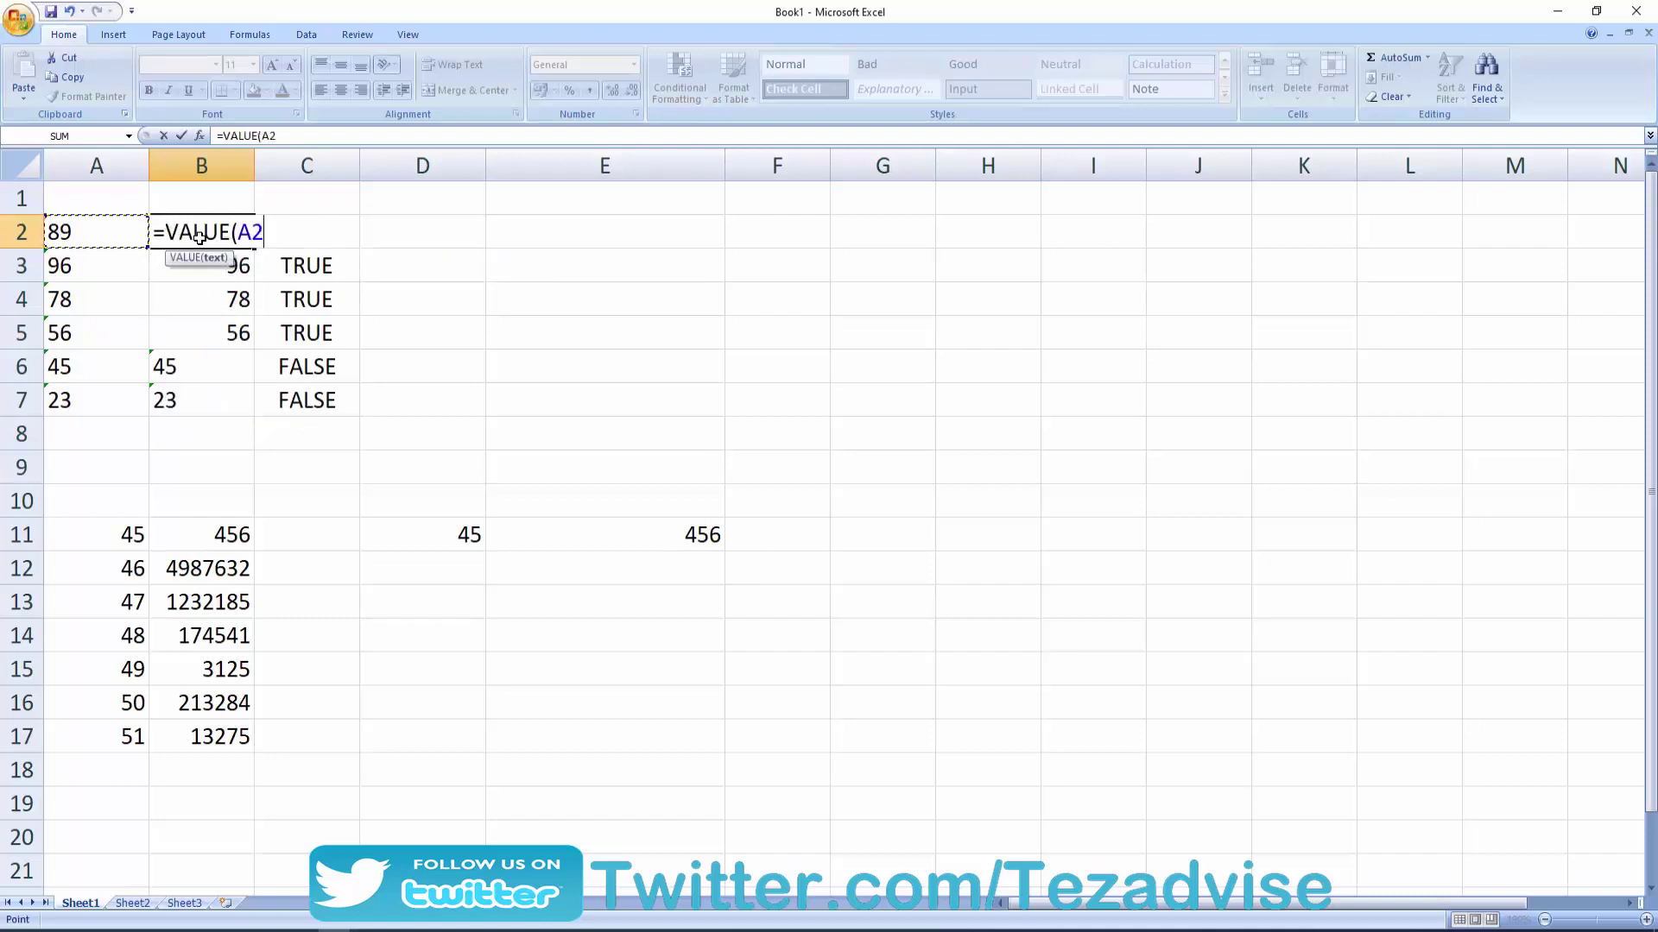
type(")")
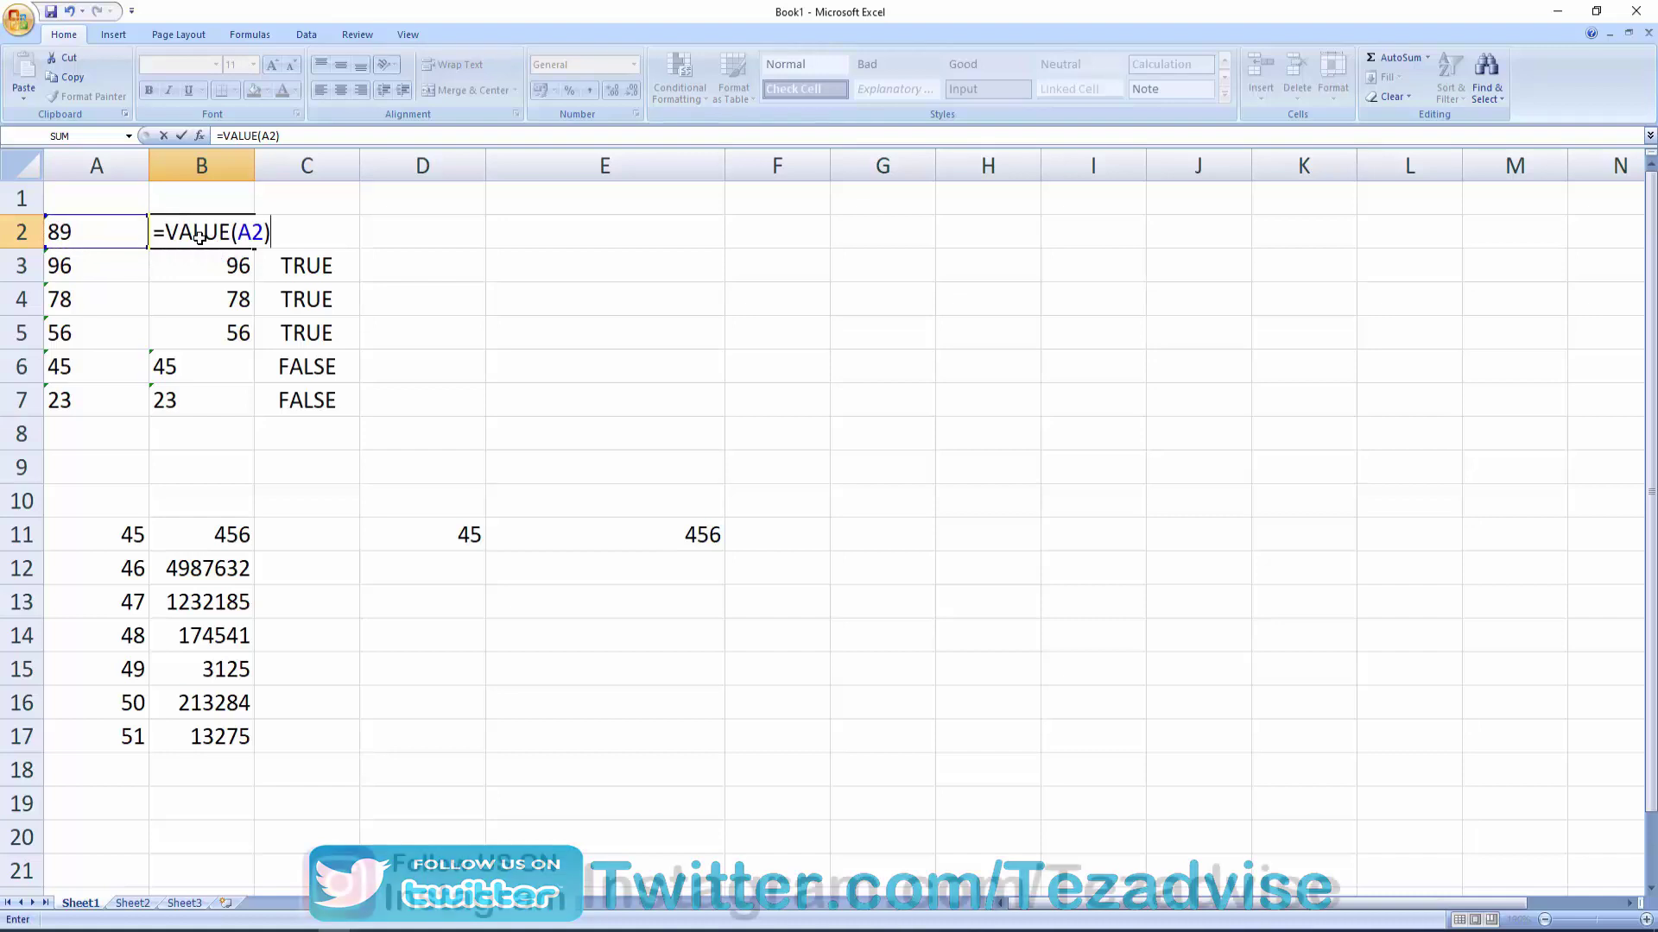
key("ctrl+Return")
left_click_drag(254, 249, 238, 406)
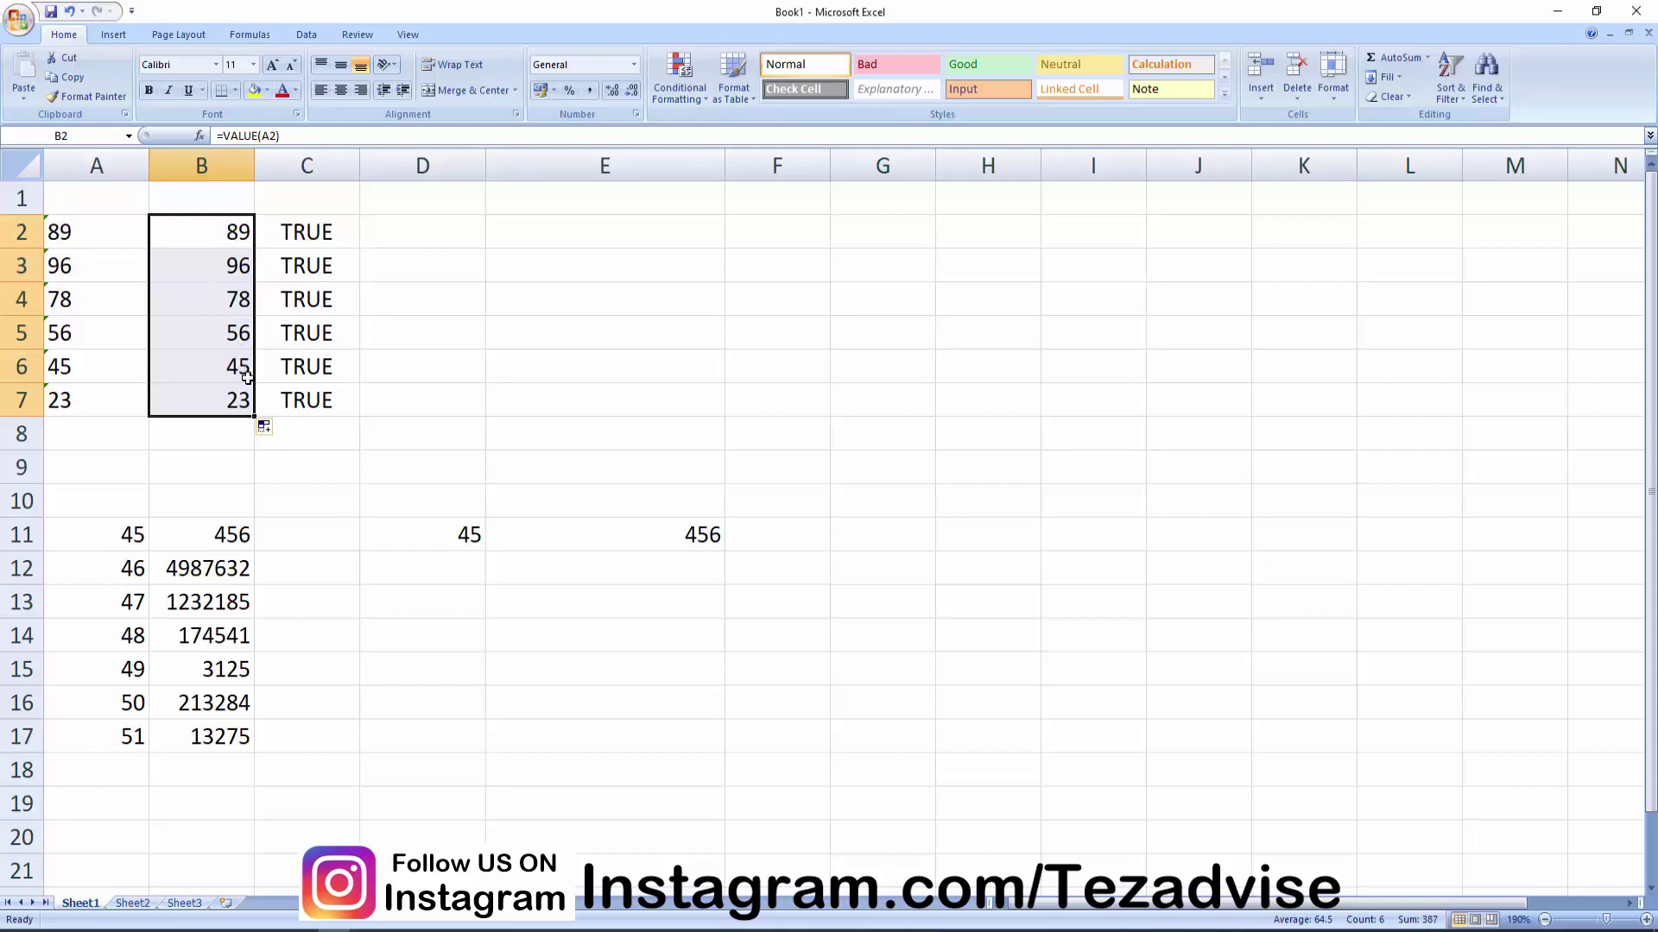
- Convert the text numbers in A2:B7 with the error-checking option Convert to Number
left_click(103, 229)
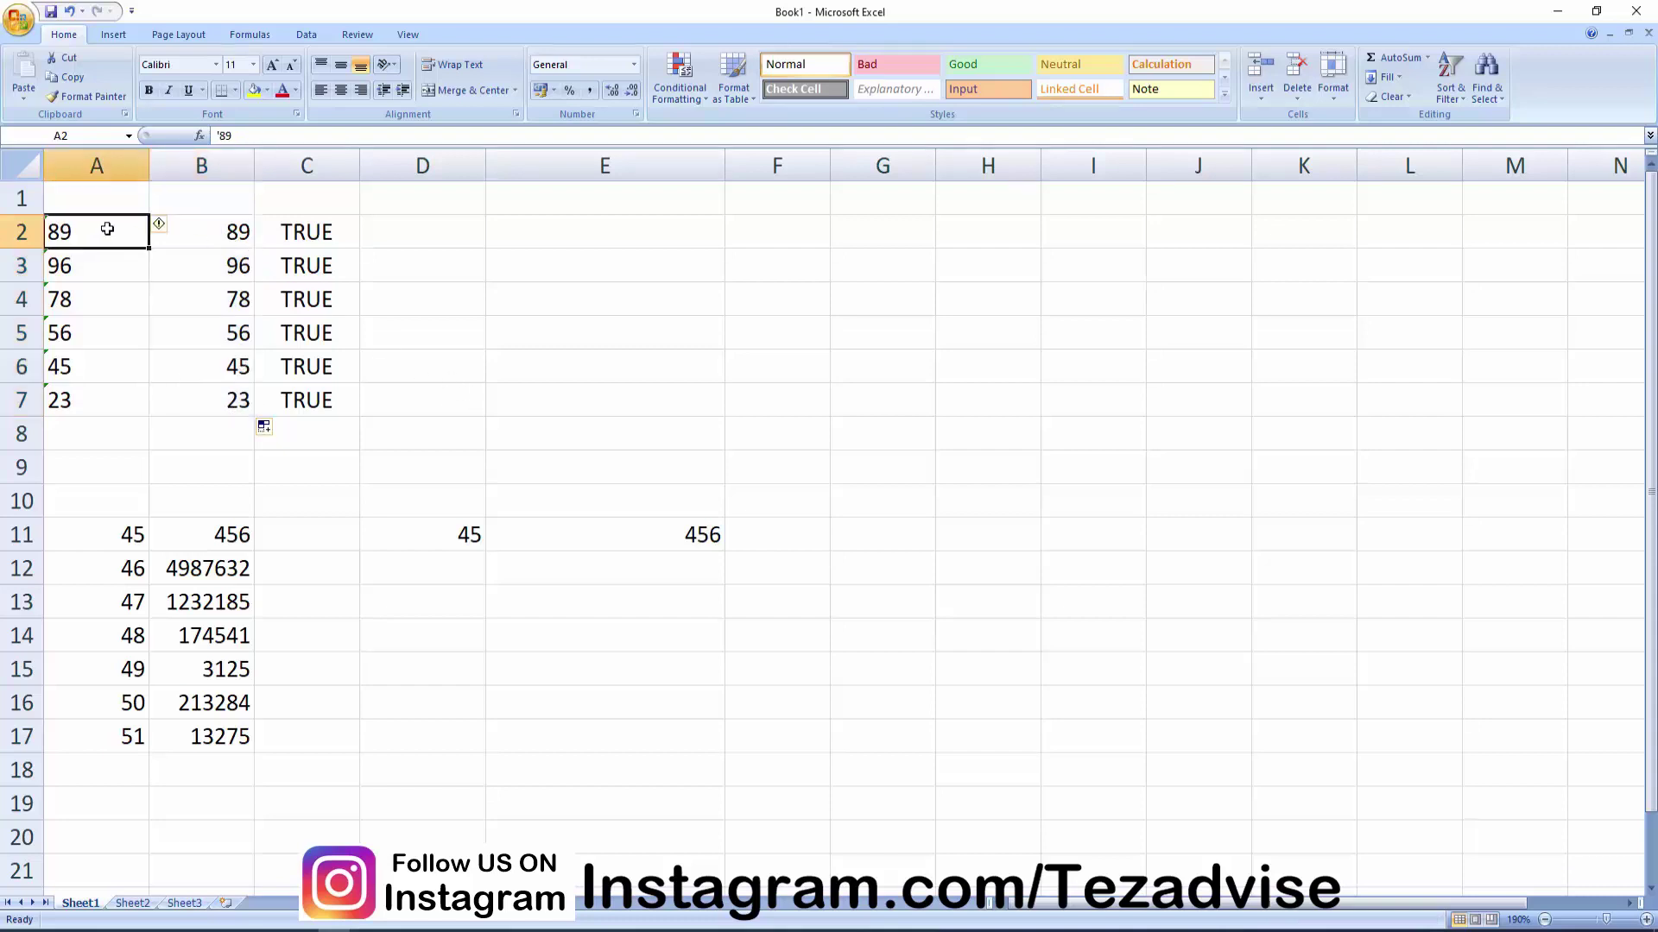
left_click_drag(107, 229, 204, 385)
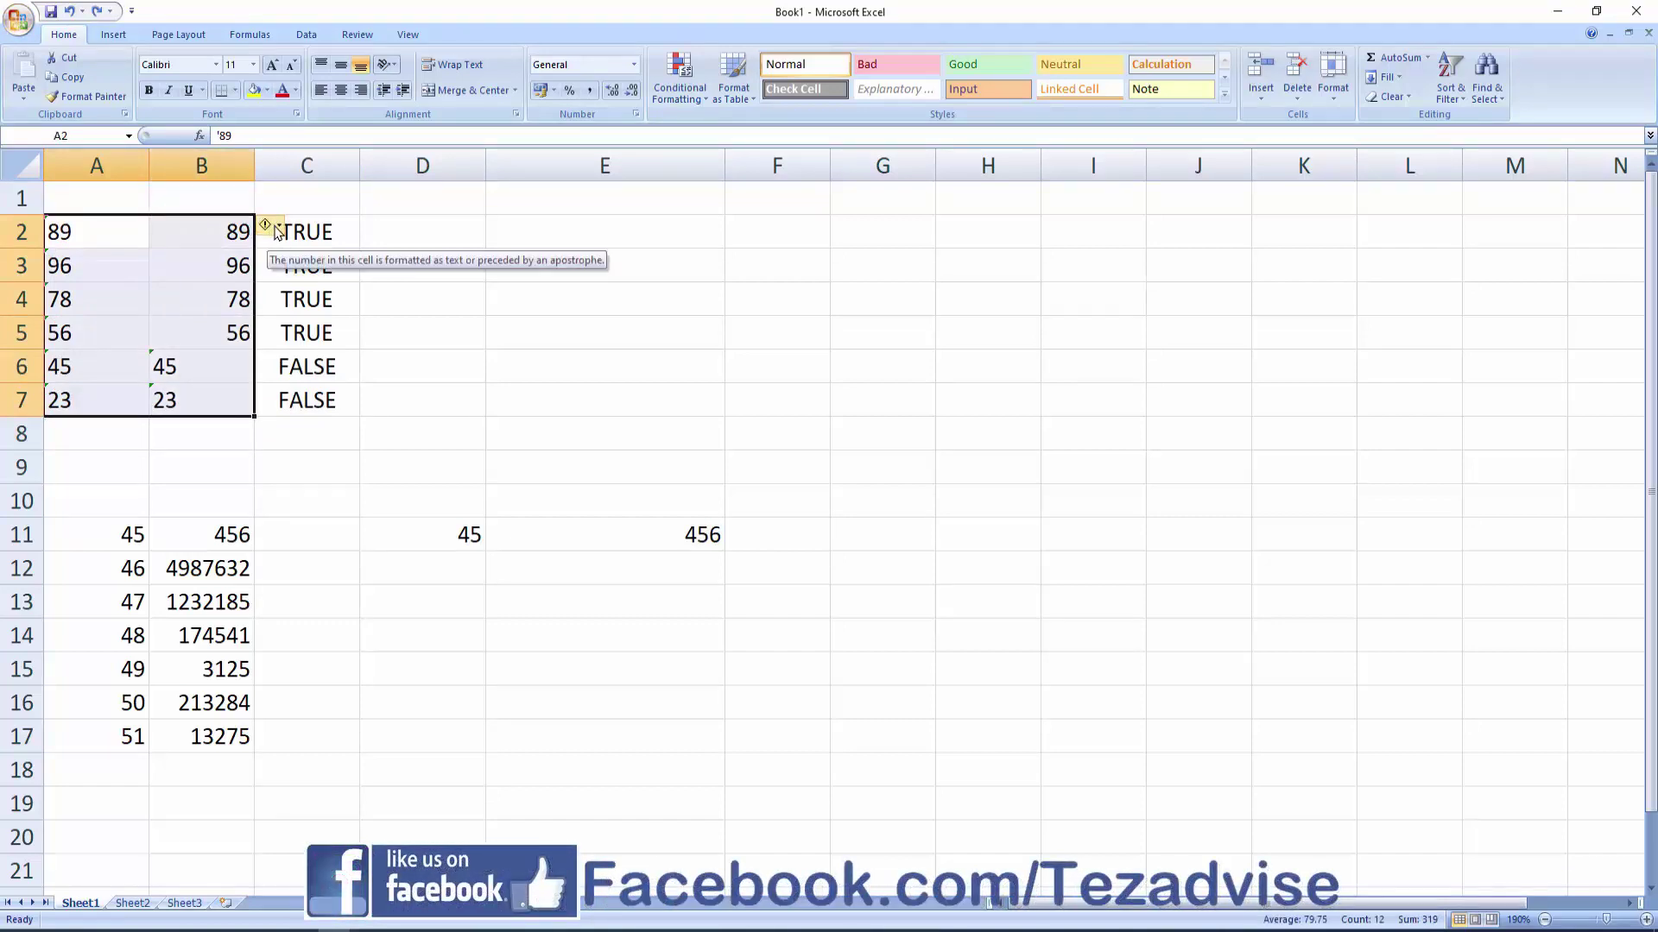
left_click(278, 230)
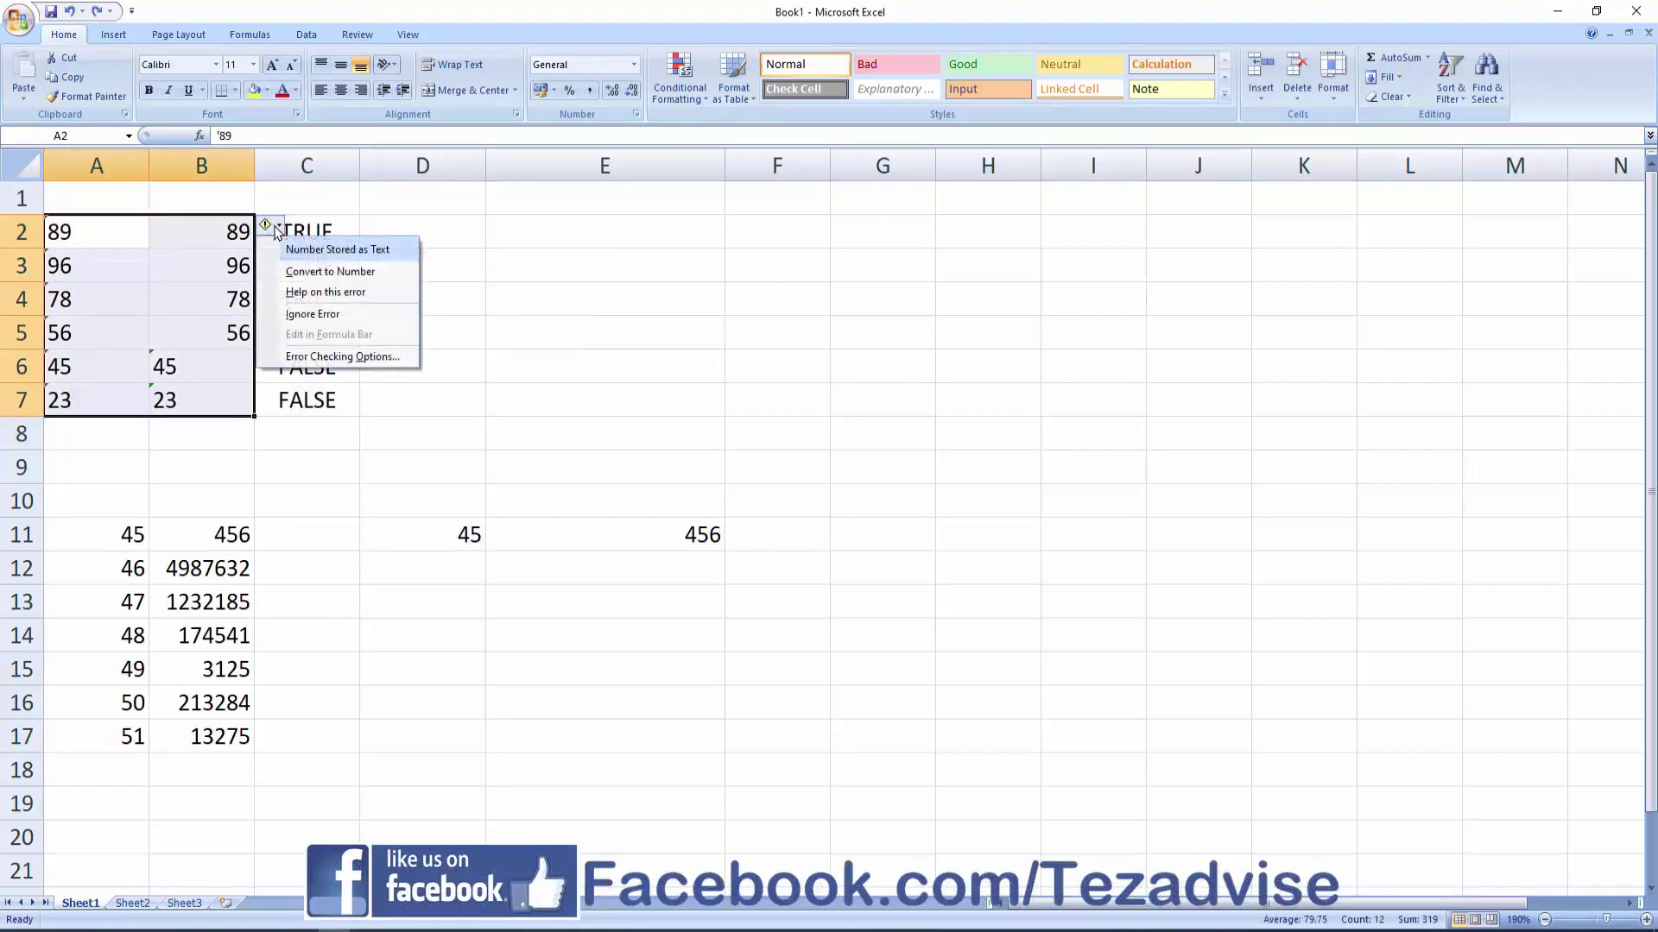
left_click(296, 273)
left_click(458, 322)
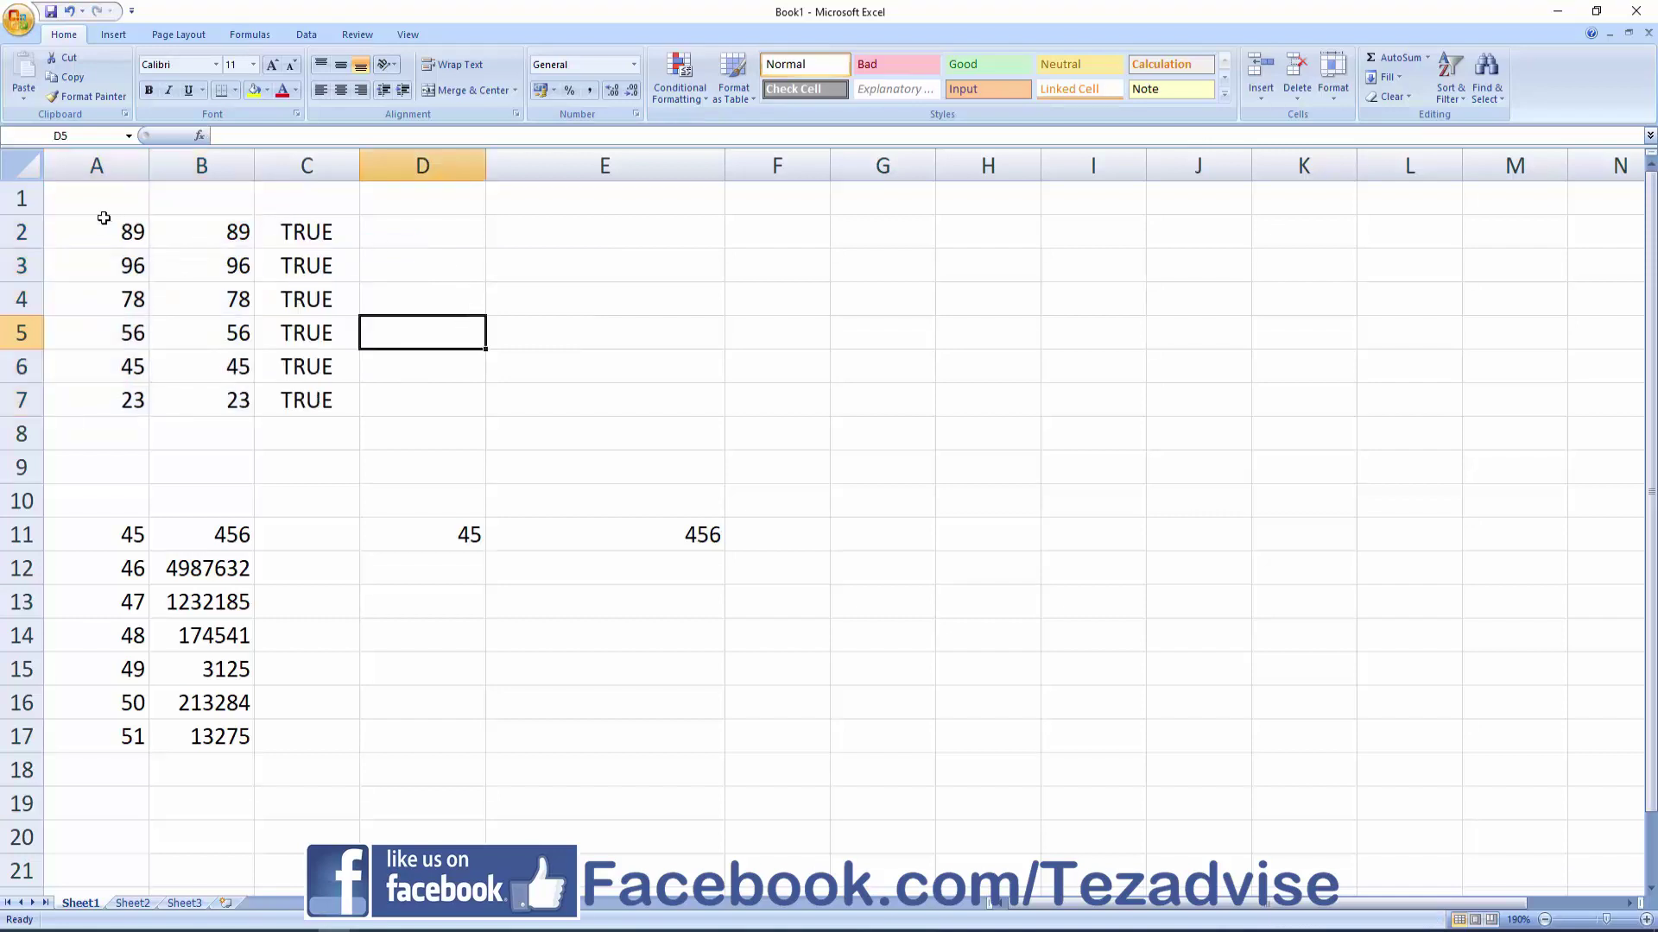